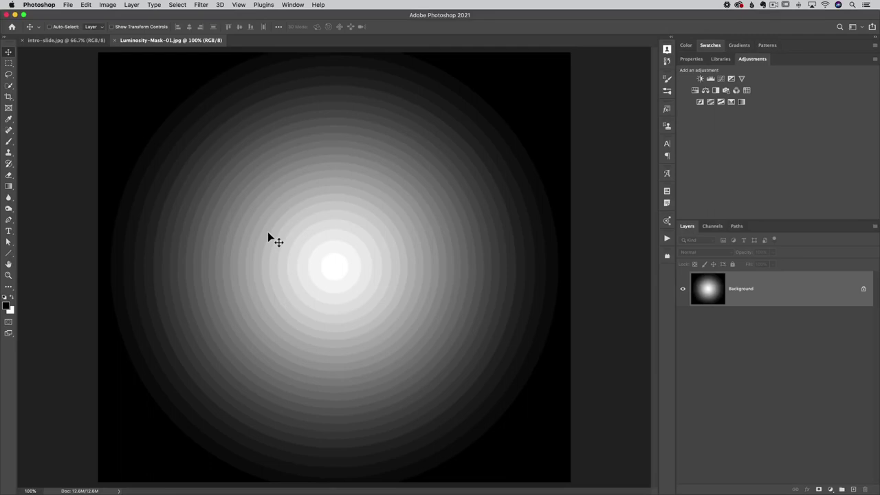
{"action": "left_click", "coordinate": [69, 5]}
{"action": "left_click", "coordinate": [78, 23]}
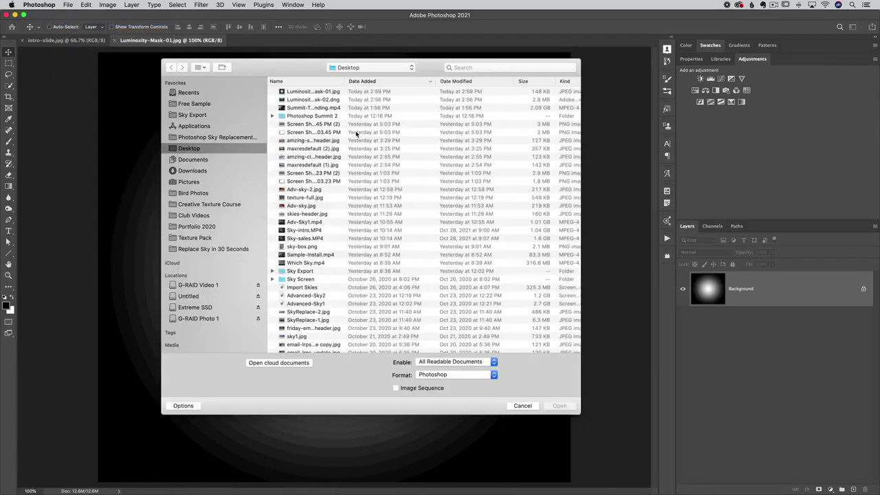
{"action": "double_click", "coordinate": [299, 99]}
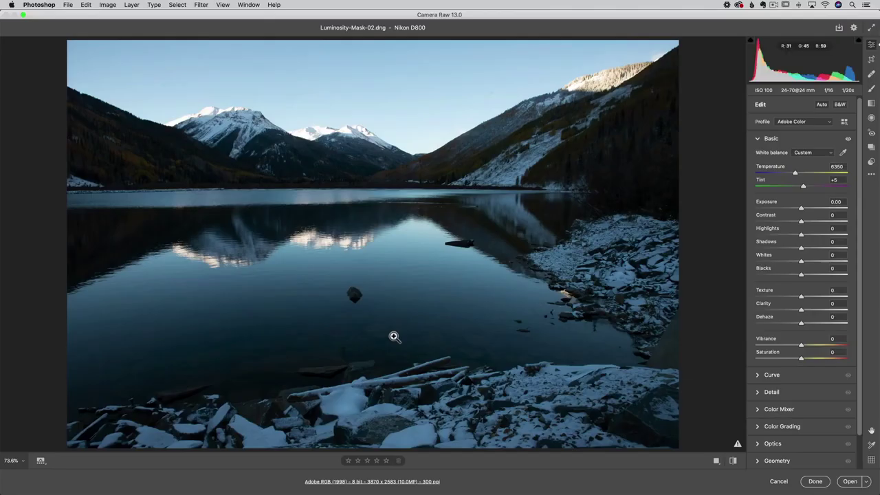
{"action": "left_click", "coordinate": [779, 481]}
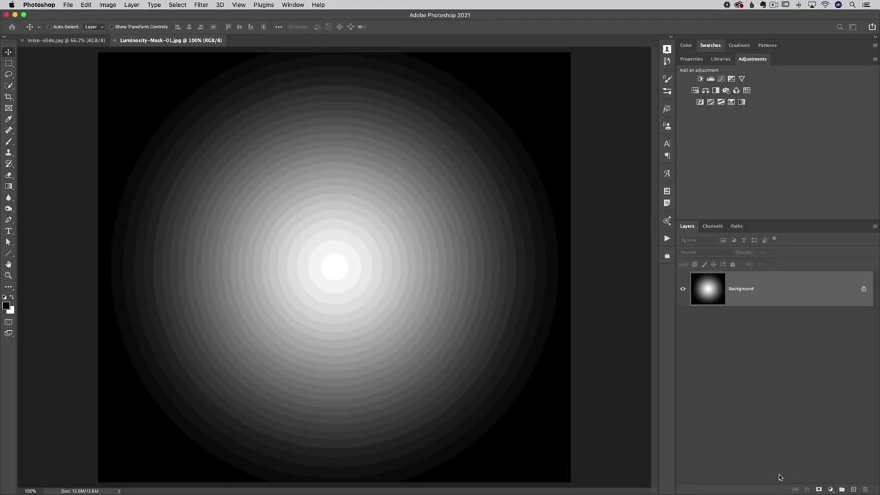
Open Luminosity-Mask-02.dng from the Desktop in Camera Raw
{"action": "left_click", "coordinate": [68, 5]}
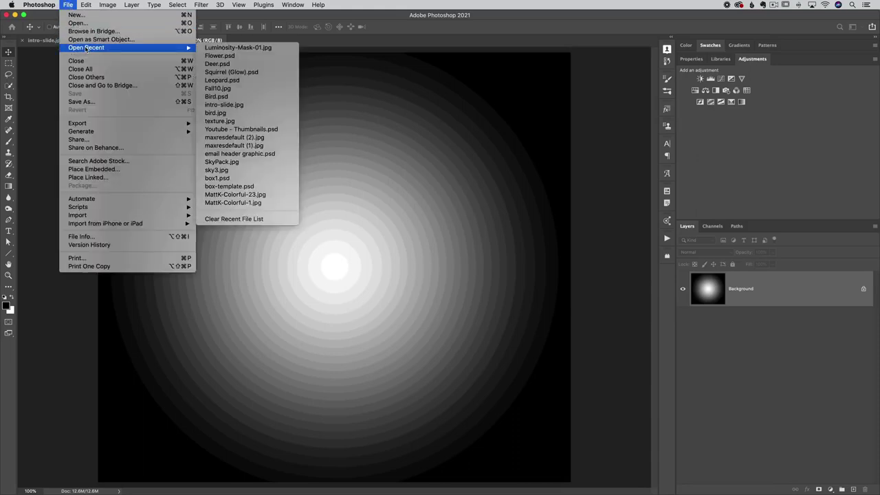
{"action": "key", "text": "Escape"}
{"action": "key", "text": "super+o"}
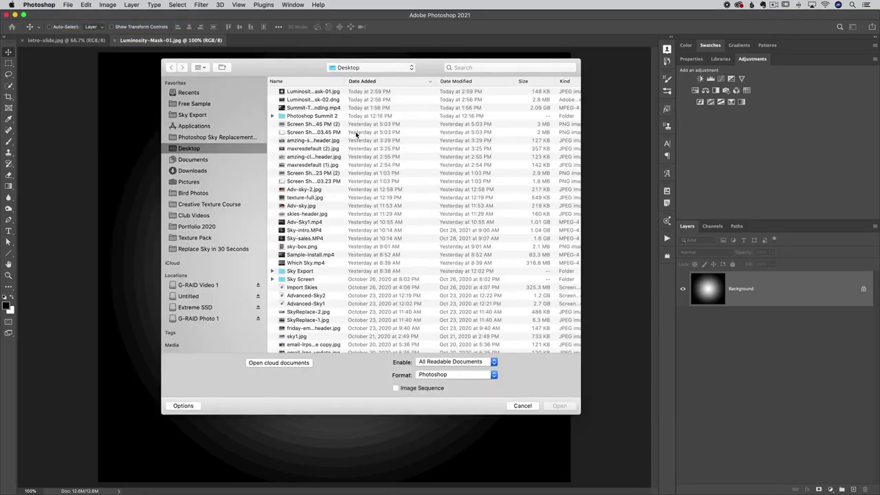
{"action": "double_click", "coordinate": [317, 99]}
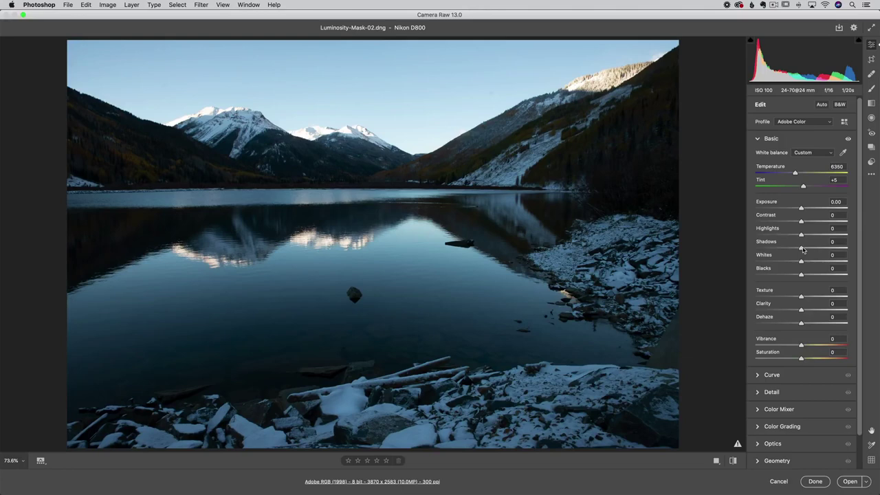
Try Shadows at +31 and bring it back to +2, and try Highlights at -65 and reset it to 0
{"action": "left_click_drag", "start_coordinate": [801, 248], "coordinate": [818, 248]}
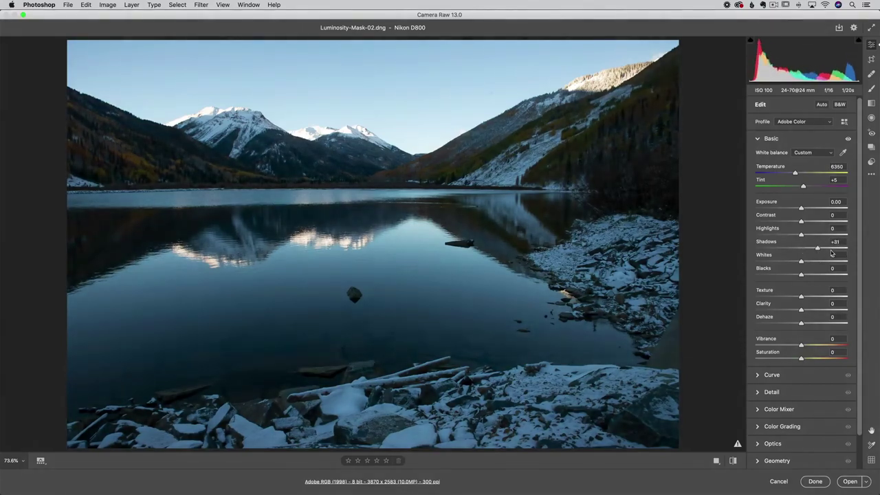
{"action": "left_click", "coordinate": [801, 249]}
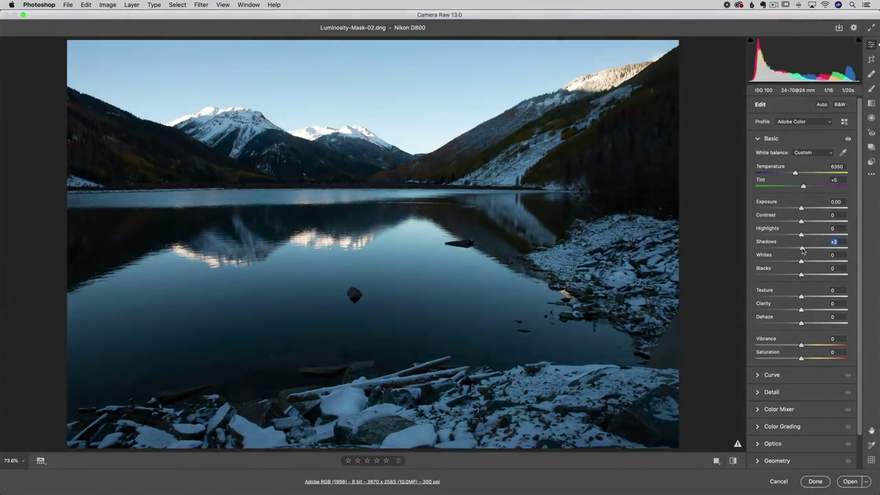
{"action": "left_click_drag", "start_coordinate": [800, 234], "coordinate": [772, 238]}
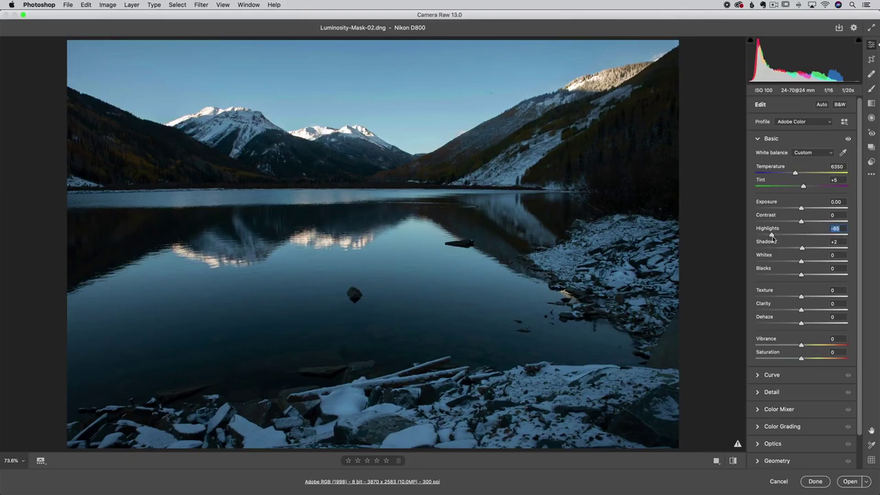
{"action": "double_click", "coordinate": [771, 235]}
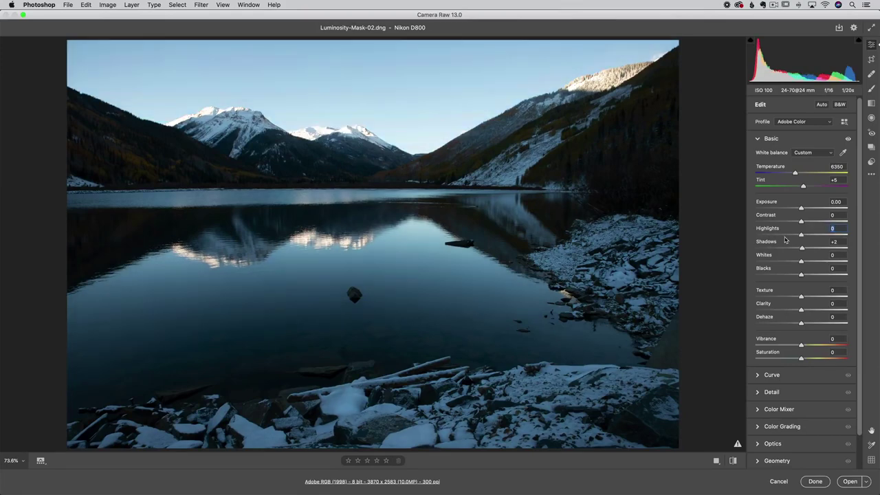
Raise Sharpening to 96 in the Detail settings with its advanced sharpening options expanded
{"action": "scroll", "coordinate": [790, 358], "scroll_direction": "down", "scroll_amount": 2}
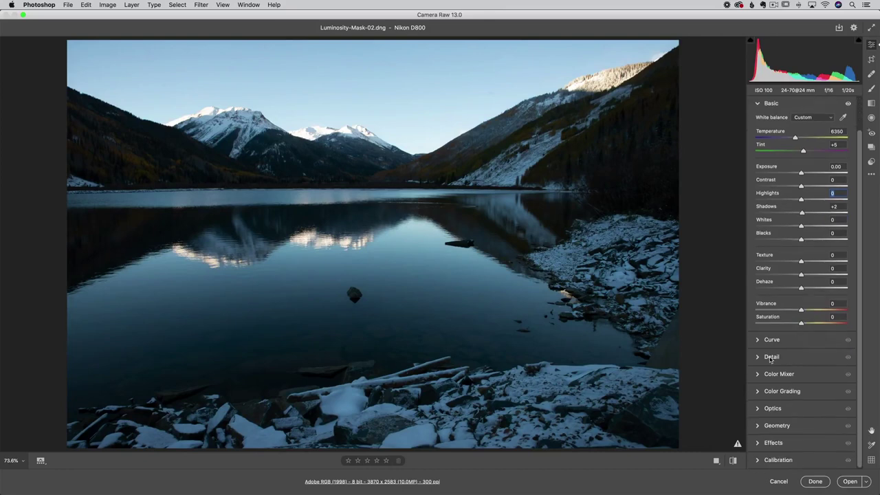
{"action": "left_click", "coordinate": [770, 359]}
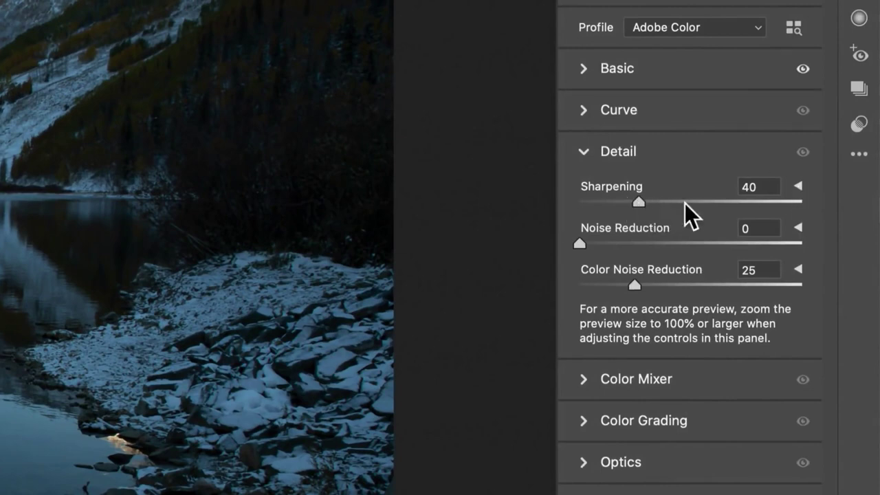
{"action": "left_click", "coordinate": [797, 187]}
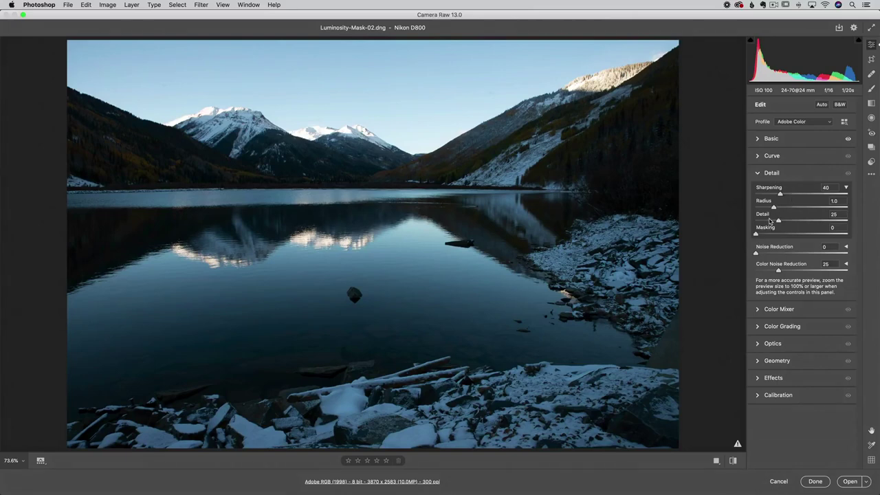
{"action": "left_click_drag", "start_coordinate": [780, 197], "coordinate": [814, 196]}
Preview the sharpening mask in black and white at several Masking amounts, going from about 54 through 28 down to 6
{"action": "left_click_drag", "start_coordinate": [757, 235], "coordinate": [805, 236], "text": "alt"}
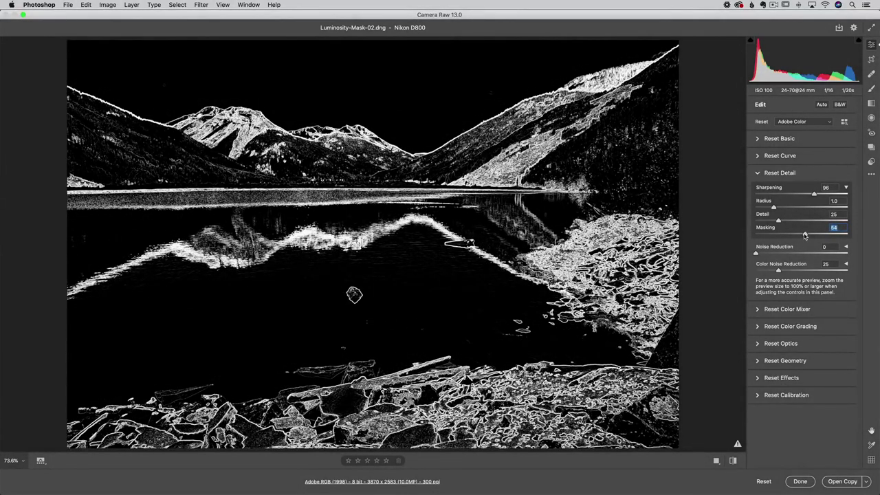
{"action": "left_click_drag", "start_coordinate": [804, 235], "coordinate": [797, 236], "text": "alt"}
{"action": "left_click_drag", "start_coordinate": [779, 237], "coordinate": [780, 238]}
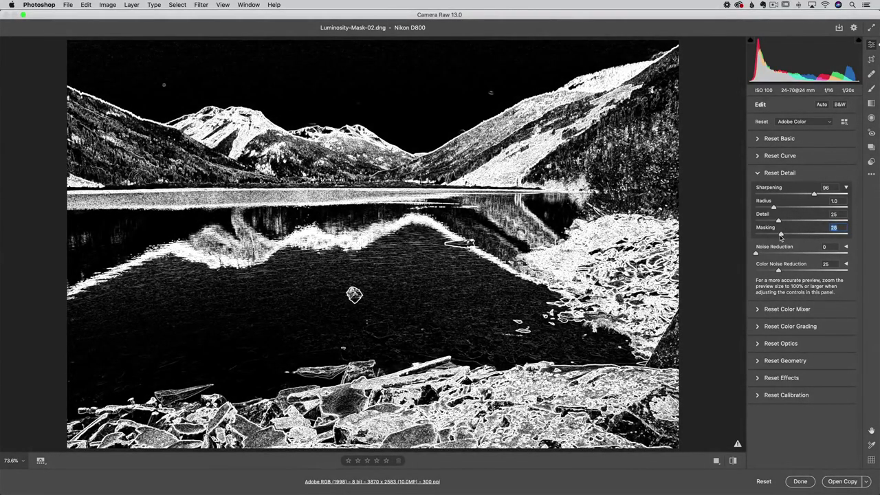
{"action": "left_click_drag", "start_coordinate": [780, 237], "coordinate": [761, 237]}
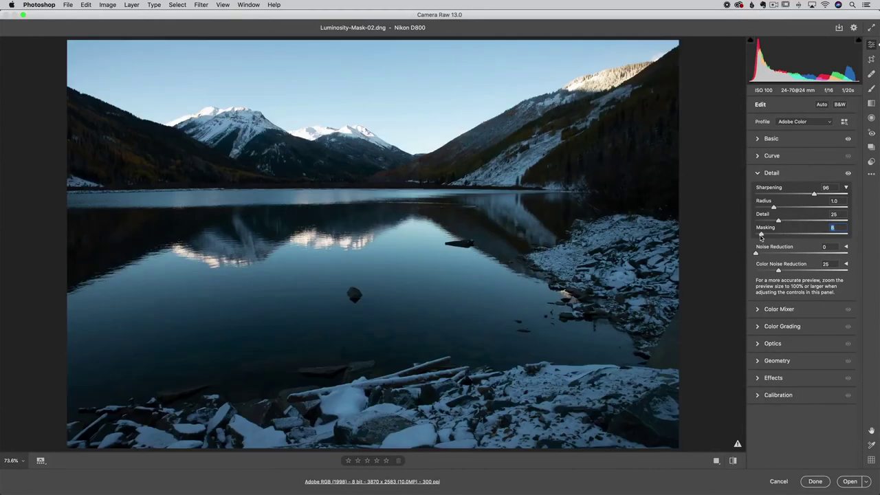
Reset the Shadows adjustment in the Basic settings and leave Camera Raw without keeping any edits
{"action": "left_click", "coordinate": [757, 173]}
{"action": "left_click", "coordinate": [759, 138]}
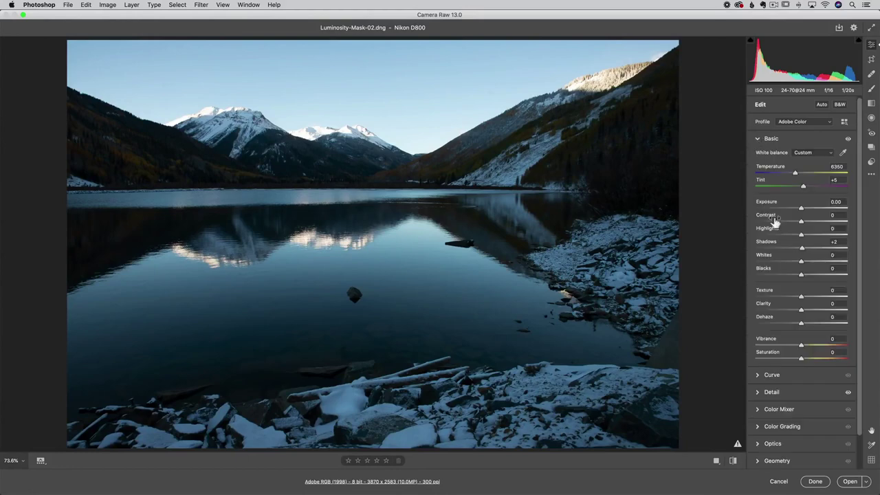
{"action": "mouse_move", "coordinate": [801, 247]}
{"action": "left_mouse_down"}
{"action": "mouse_move", "coordinate": [771, 251]}
{"action": "mouse_move", "coordinate": [840, 236]}
{"action": "mouse_move", "coordinate": [782, 236]}
{"action": "mouse_move", "coordinate": [822, 235]}
{"action": "mouse_move", "coordinate": [800, 234]}
{"action": "mouse_move", "coordinate": [802, 248]}
{"action": "left_mouse_up"}
{"action": "double_click", "coordinate": [802, 248]}
{"action": "left_click", "coordinate": [777, 481]}
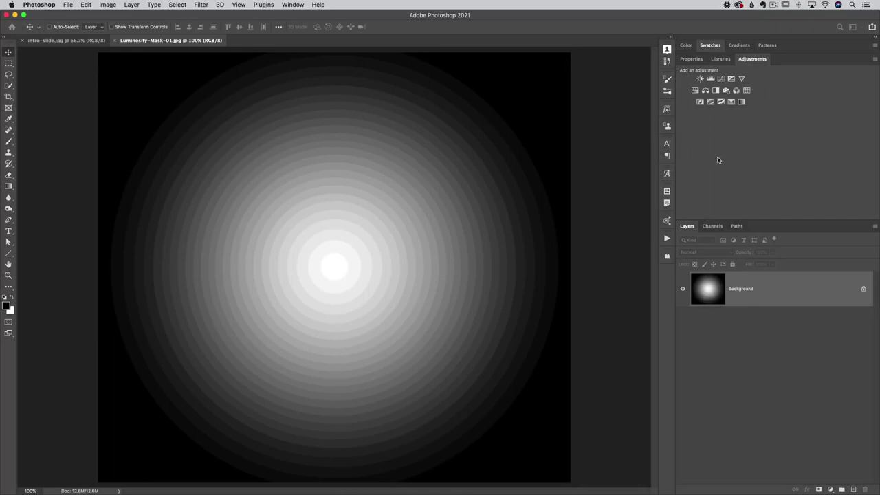
Load the RGB channel's luminosity as a selection on the concentric circles image
{"action": "left_click", "coordinate": [289, 5]}
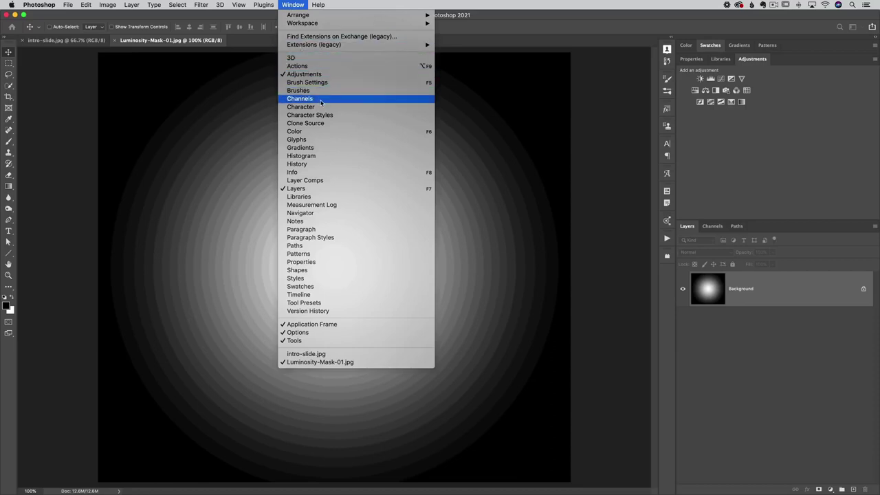
{"action": "key", "text": "Escape"}
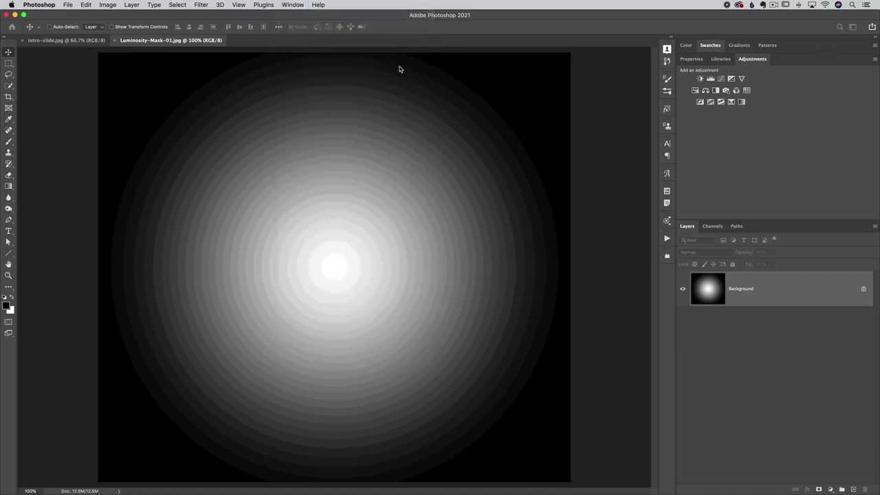
{"action": "left_click", "coordinate": [712, 227]}
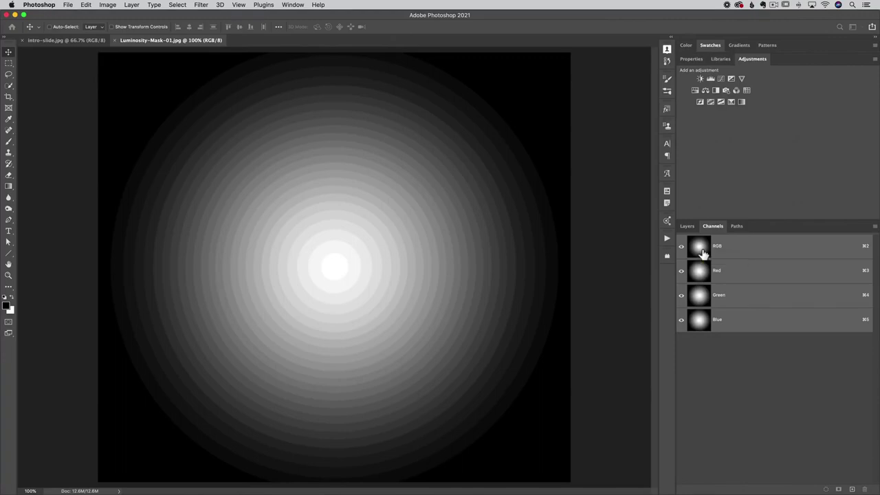
{"action": "key", "text": "super"}
{"action": "left_click", "coordinate": [701, 252], "text": "super"}
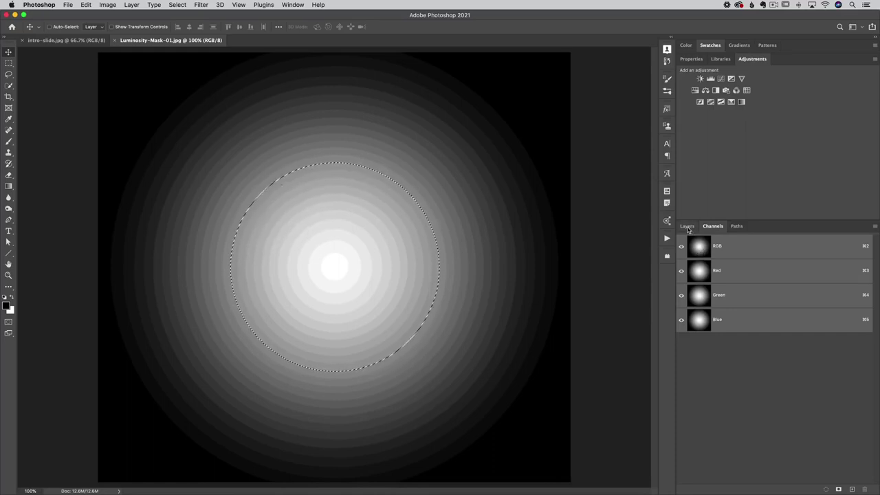
Add a Curves adjustment layer masked by the luminosity selection and enlarge the properties area to show the whole curve
{"action": "left_click", "coordinate": [687, 226]}
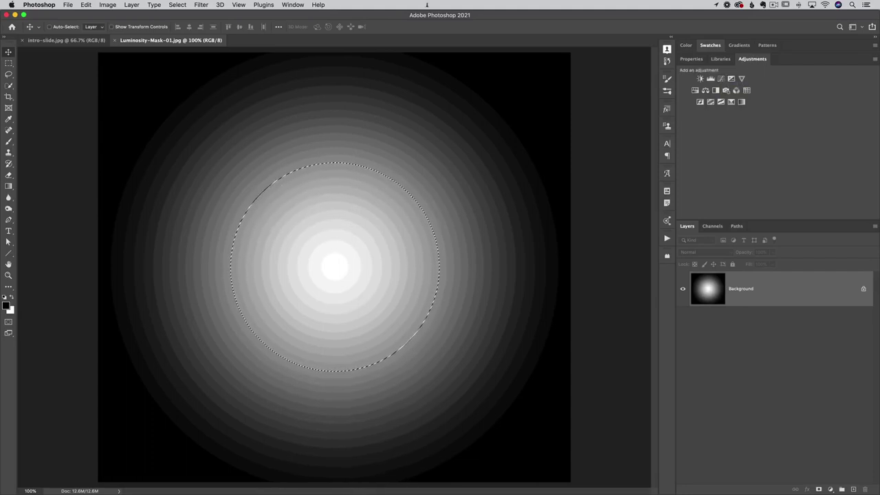
{"action": "left_click", "coordinate": [292, 5]}
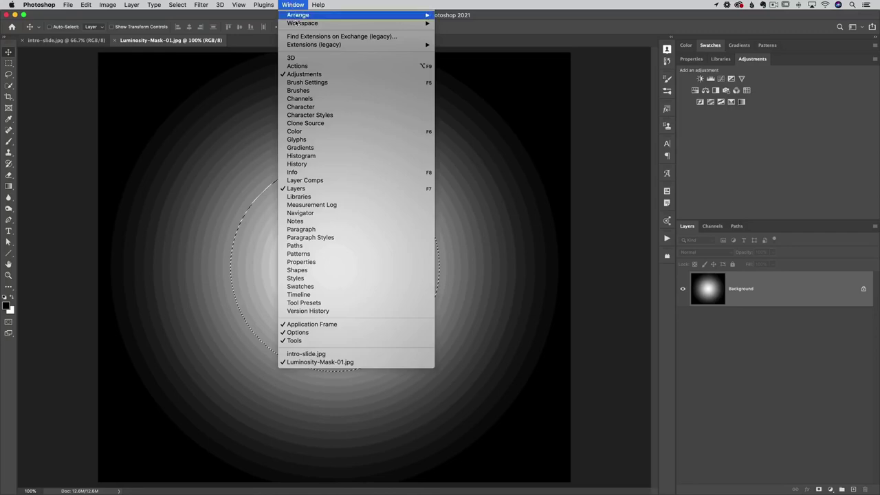
{"action": "left_click", "coordinate": [353, 74]}
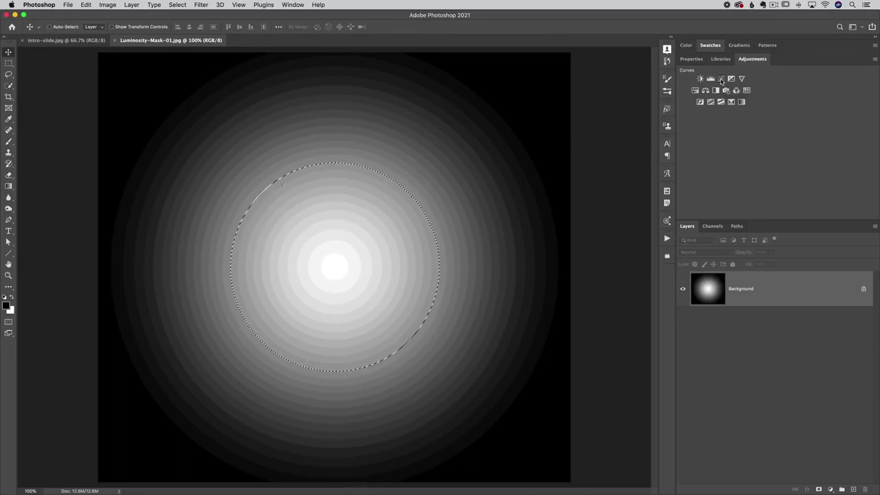
{"action": "left_click", "coordinate": [721, 79]}
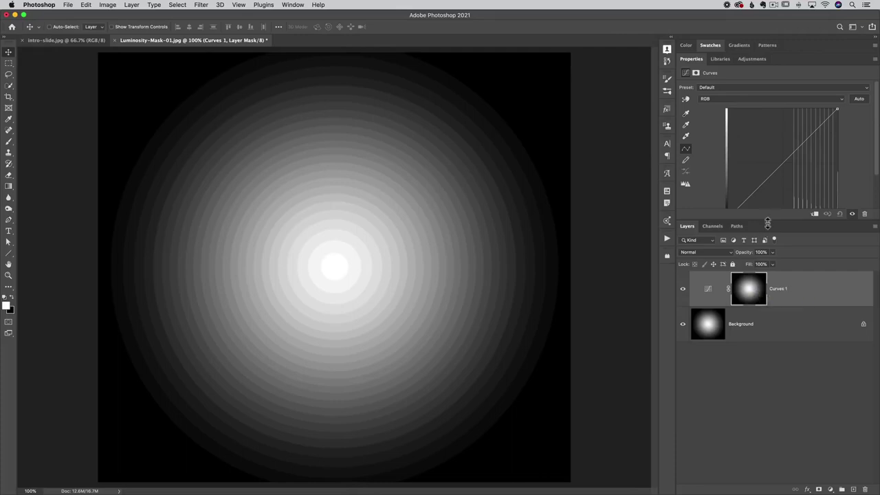
{"action": "left_click_drag", "start_coordinate": [767, 225], "coordinate": [767, 266]}
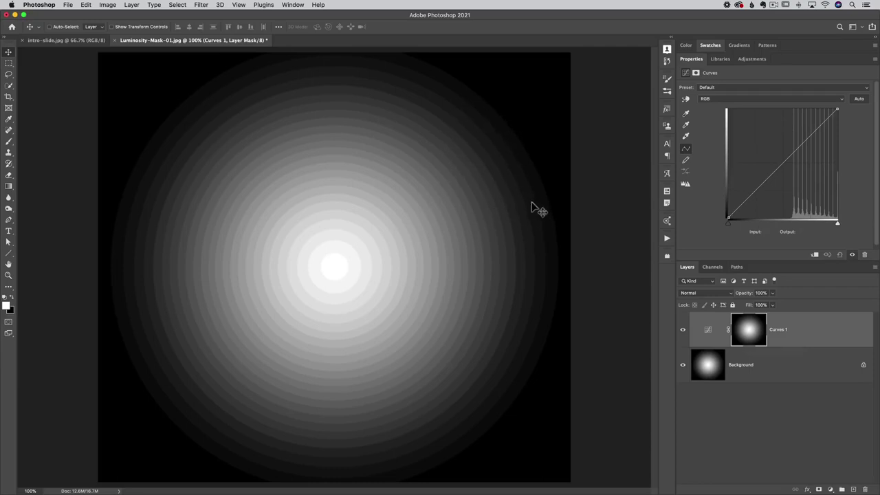
Try brightening the masked tones with a curve point at input 49, output 190 and several gentler positions, and remove the point
{"action": "left_click", "coordinate": [781, 169]}
{"action": "left_click_drag", "start_coordinate": [780, 170], "coordinate": [750, 138]}
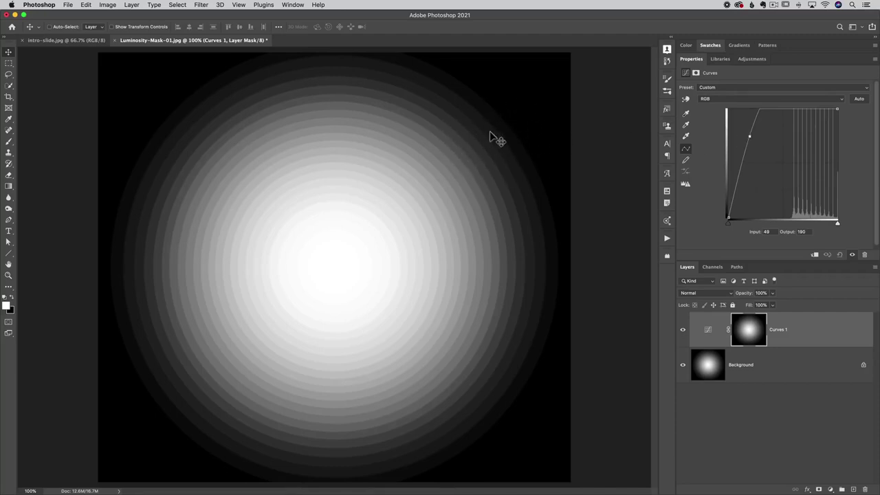
{"action": "left_click_drag", "start_coordinate": [749, 137], "coordinate": [765, 167]}
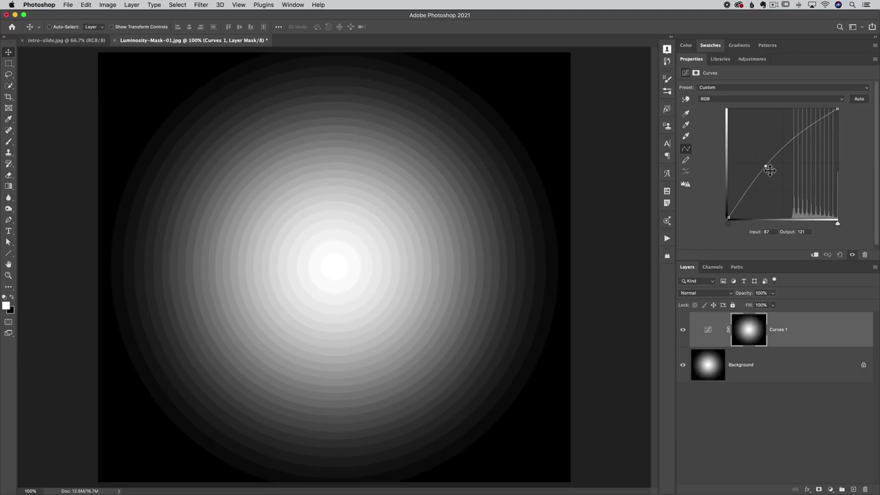
{"action": "mouse_move", "coordinate": [769, 169]}
{"action": "left_mouse_down"}
{"action": "mouse_move", "coordinate": [787, 168]}
{"action": "mouse_move", "coordinate": [772, 144]}
{"action": "mouse_move", "coordinate": [770, 153]}
{"action": "left_mouse_up"}
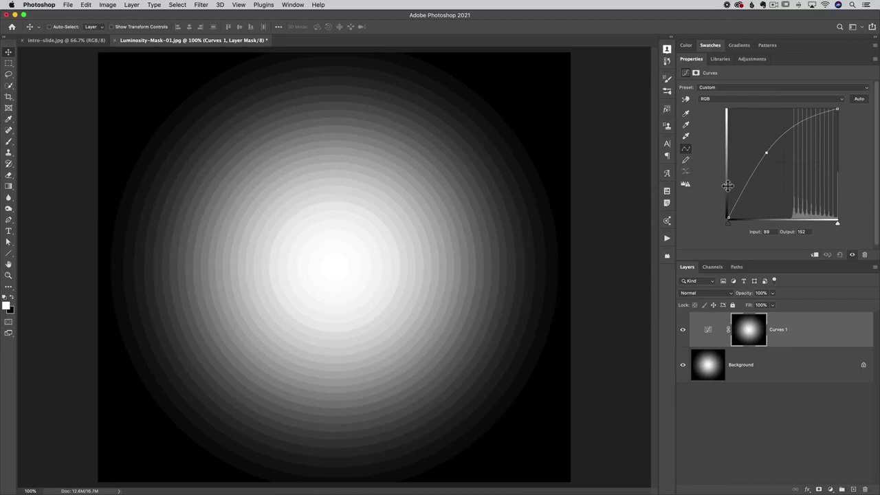
{"action": "left_click_drag", "start_coordinate": [767, 152], "coordinate": [781, 156]}
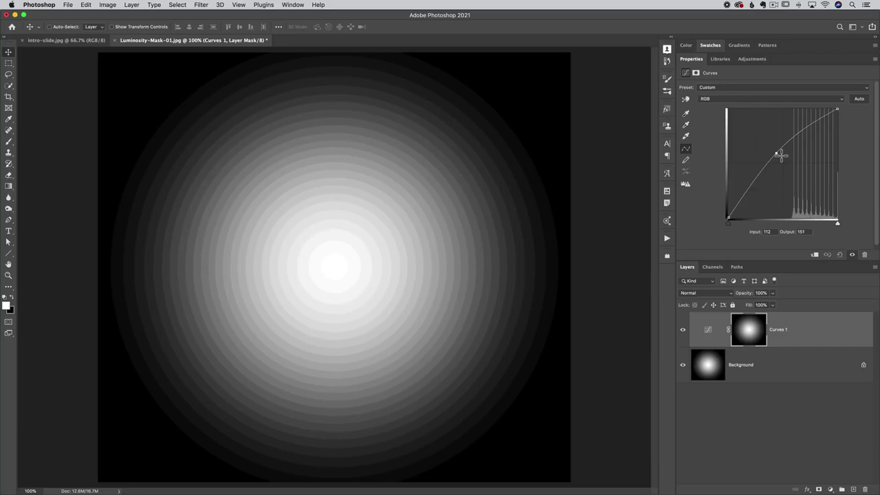
{"action": "mouse_move", "coordinate": [777, 152]}
{"action": "left_mouse_down"}
{"action": "mouse_move", "coordinate": [763, 149]}
{"action": "mouse_move", "coordinate": [775, 161]}
{"action": "left_mouse_up"}
{"action": "left_click_drag", "start_coordinate": [776, 161], "coordinate": [775, 163]}
{"action": "left_click_drag", "start_coordinate": [775, 163], "coordinate": [820, 269]}
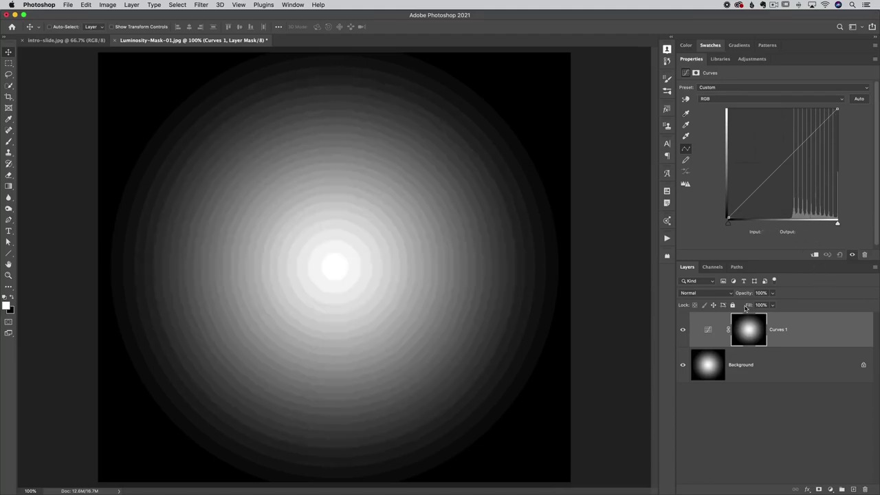
Duplicate the Curves 1 adjustment layer together with its mask, and select the original Curves 1 layer
{"action": "left_click", "coordinate": [704, 336]}
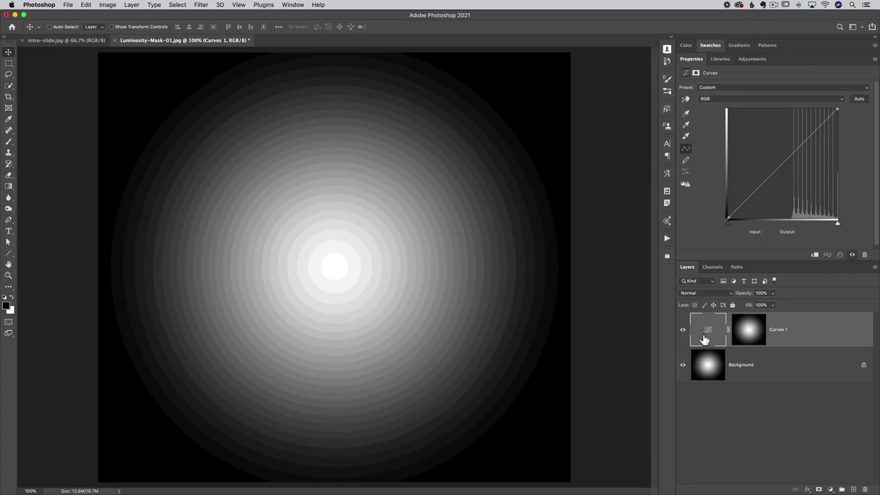
{"action": "left_click_drag", "start_coordinate": [704, 336], "coordinate": [704, 338]}
{"action": "left_click_drag", "start_coordinate": [704, 338], "coordinate": [703, 339]}
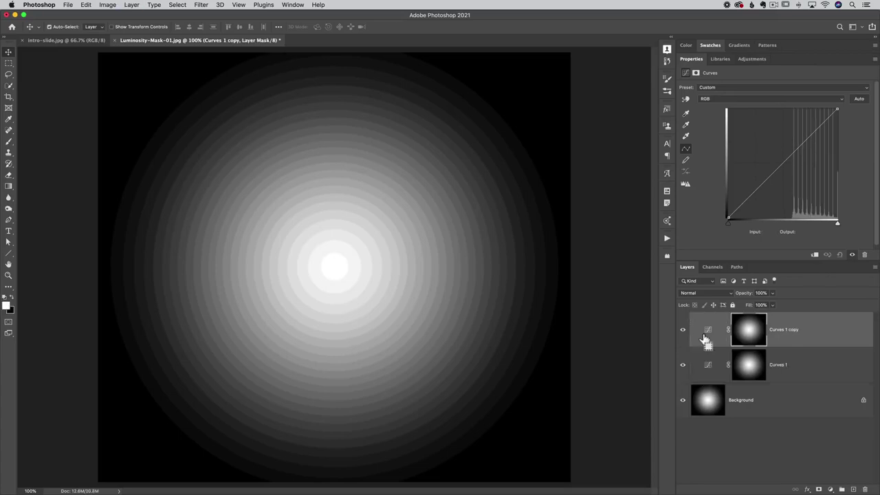
{"action": "left_click", "coordinate": [780, 370]}
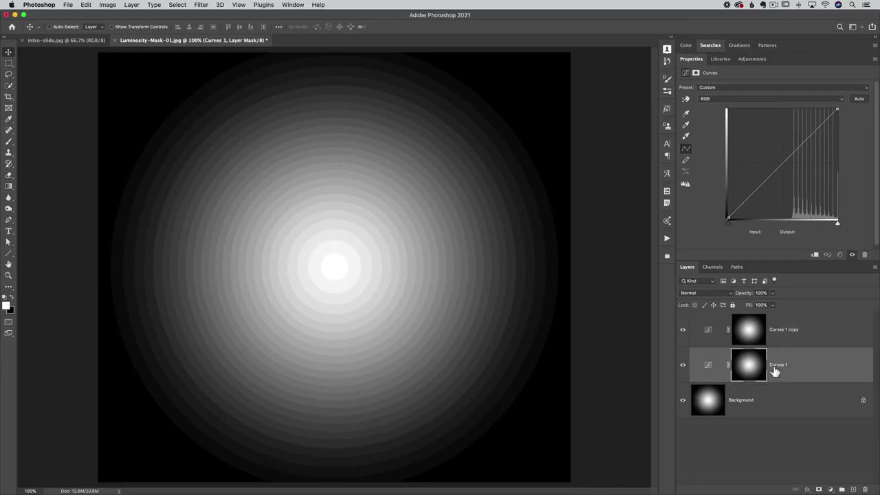
Rename the Curves 1 layer to Highlights and its copy to Shadows
{"action": "double_click", "coordinate": [778, 365]}
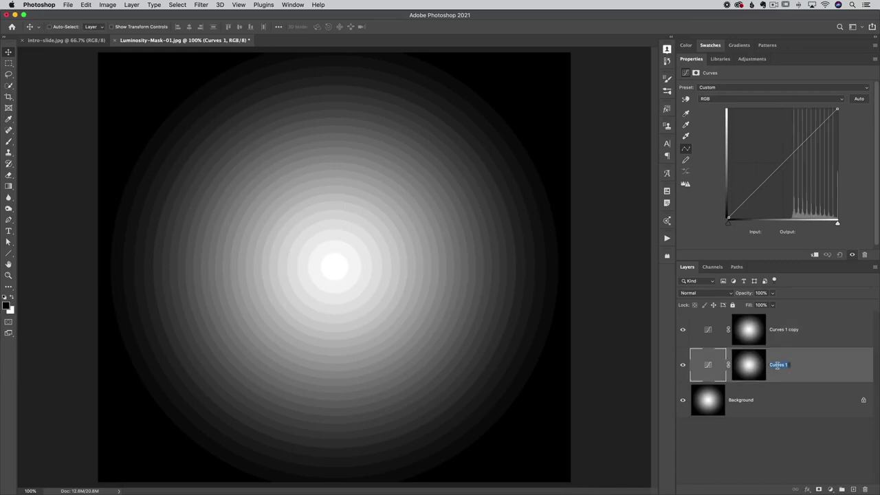
{"action": "type", "text": "Highlights"}
{"action": "key", "text": "Return"}
{"action": "left_click", "coordinate": [786, 337]}
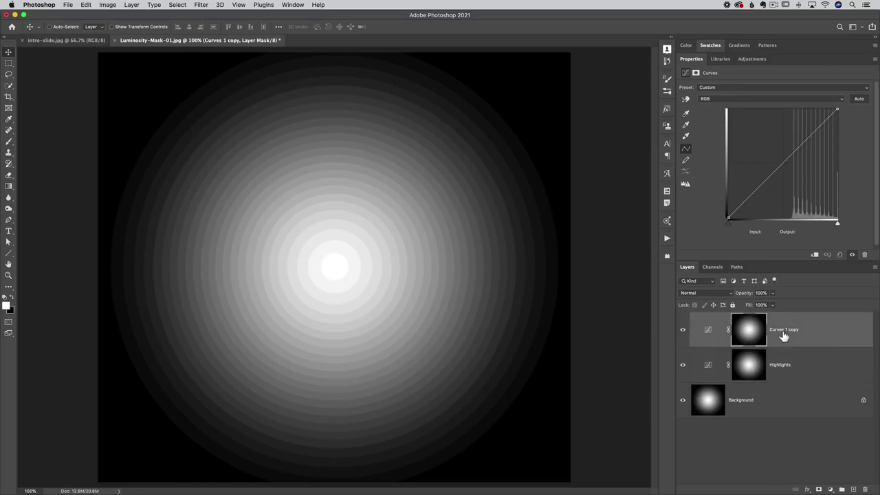
{"action": "double_click", "coordinate": [783, 331]}
{"action": "type", "text": "S"}
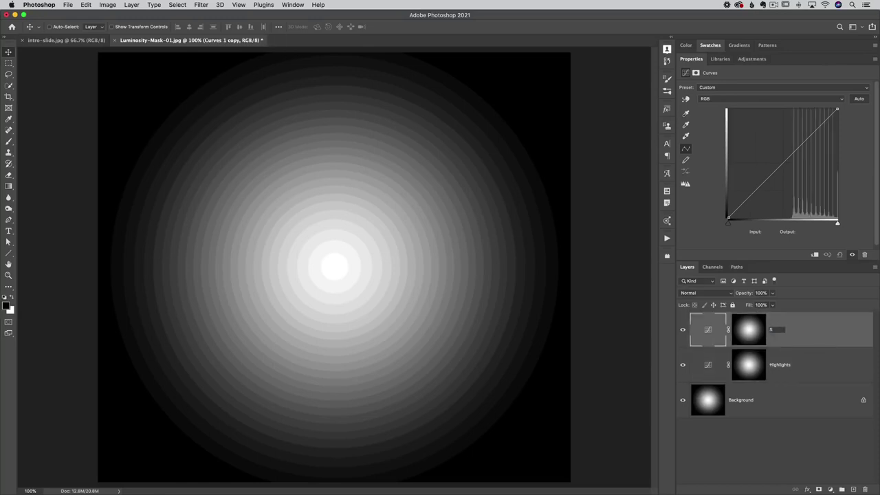
{"action": "type", "text": "hadows"}
{"action": "key", "text": "Return"}
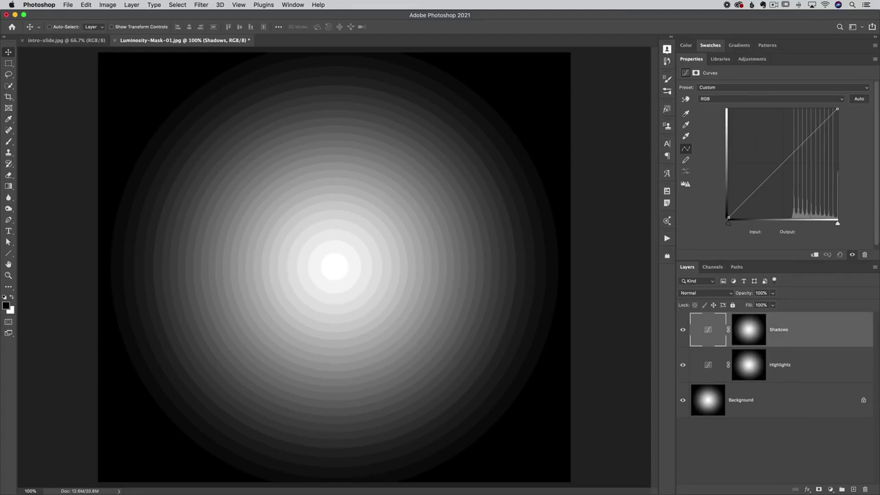
Invert the Shadows layer's mask, view the mask alone on the canvas, and return to the normal image view
{"action": "left_click", "coordinate": [751, 331]}
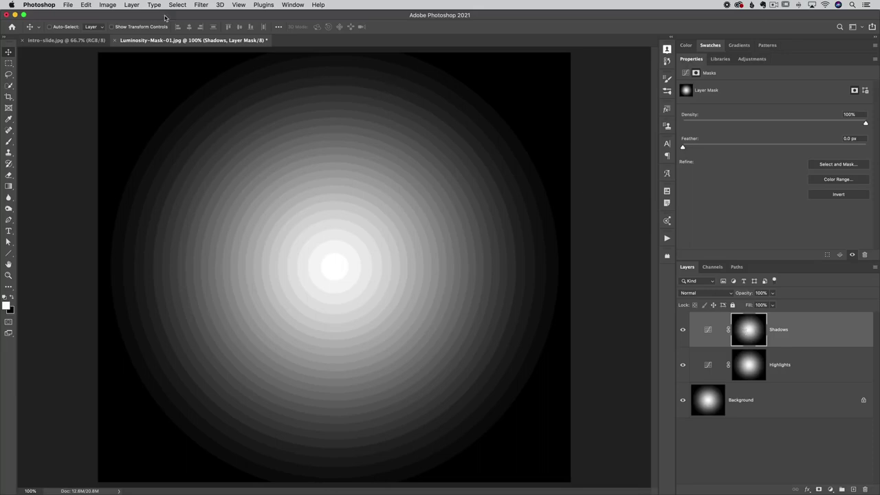
{"action": "left_click", "coordinate": [107, 5]}
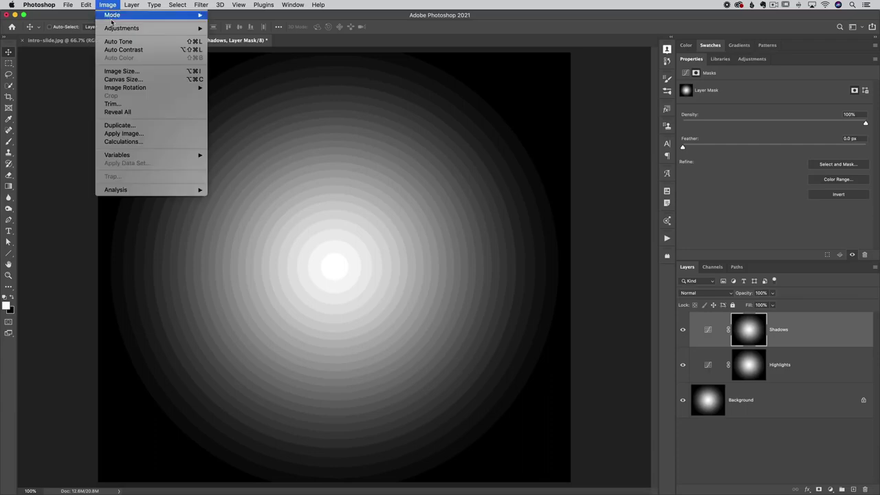
{"action": "mouse_move", "coordinate": [113, 28]}
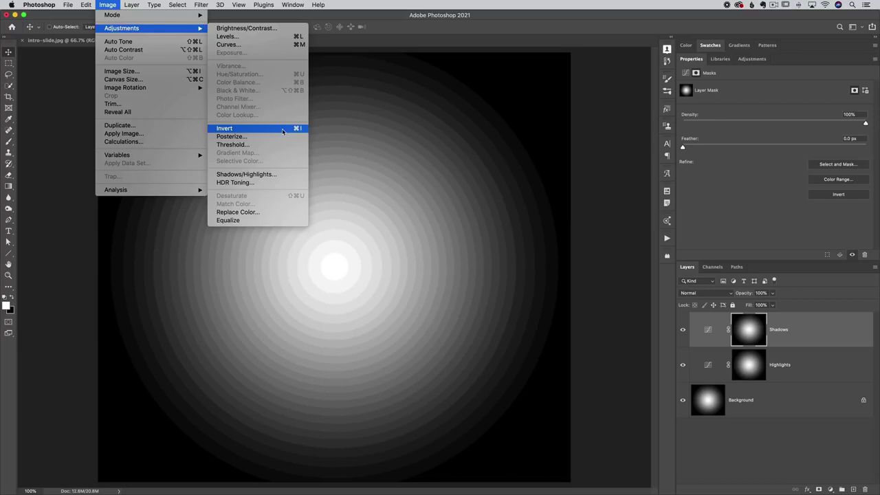
{"action": "left_click", "coordinate": [105, 7]}
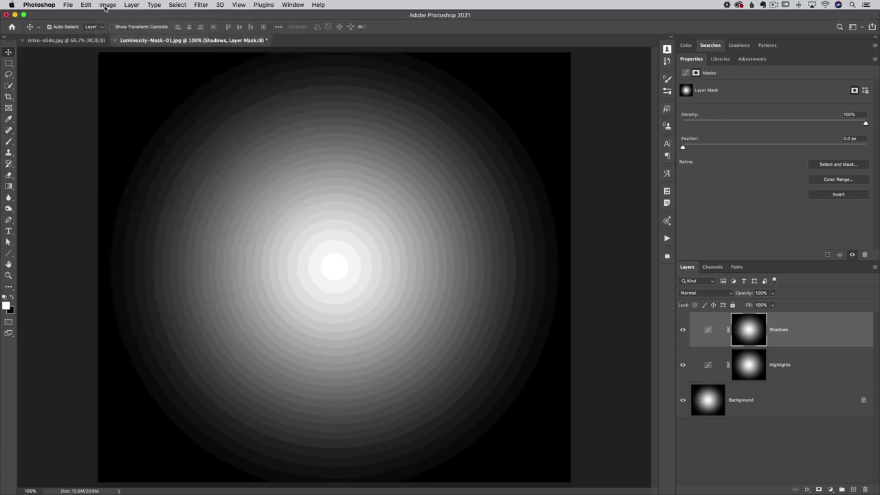
{"action": "key", "text": "super+i"}
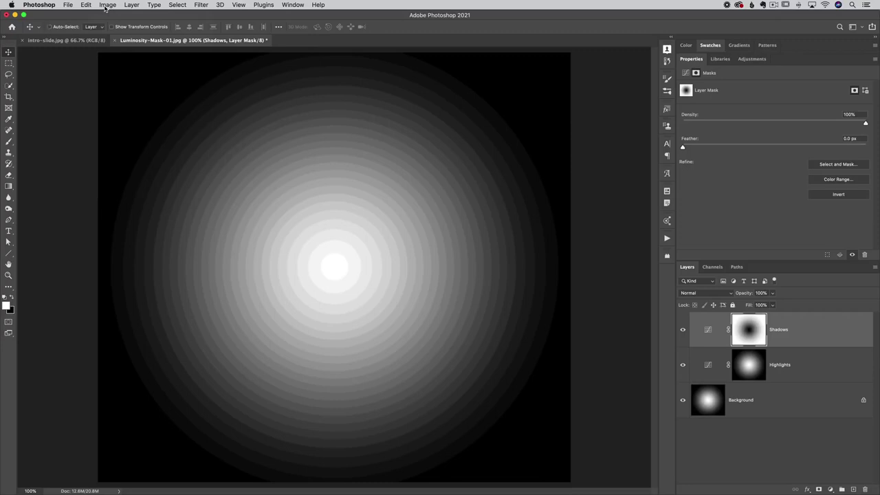
{"action": "left_click", "coordinate": [747, 334], "text": "alt"}
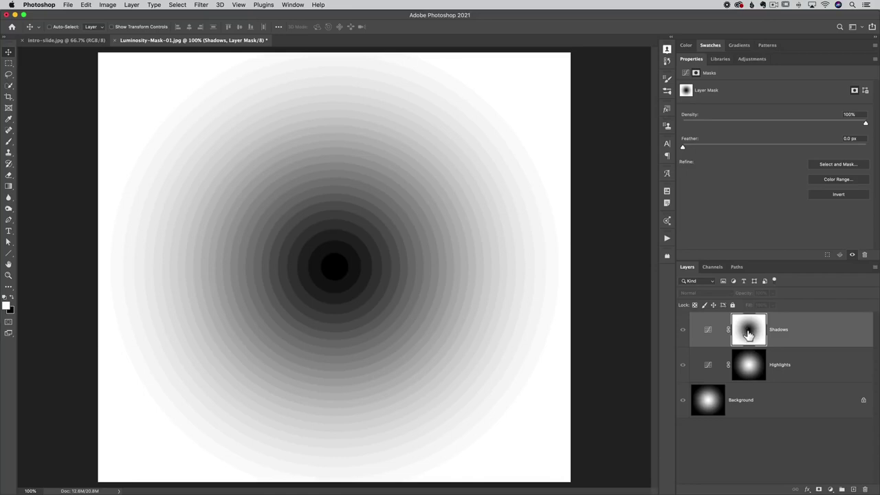
{"action": "left_click", "coordinate": [750, 333], "text": "alt"}
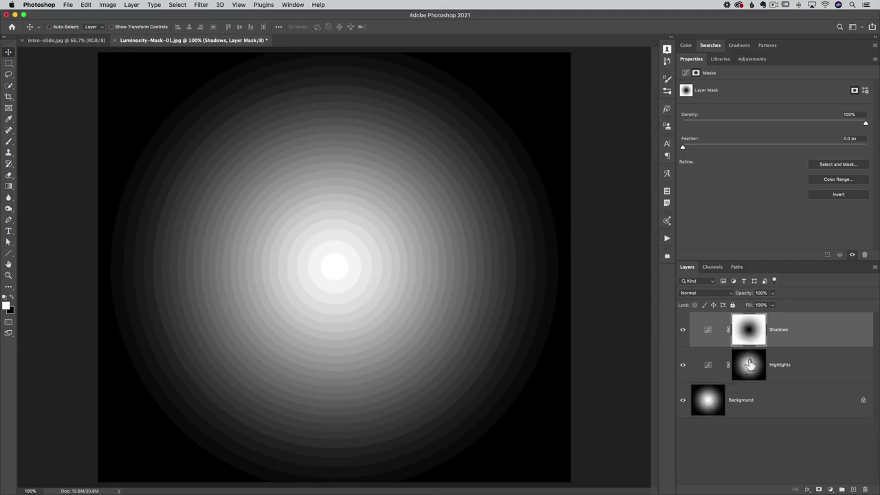
Try brightening the Shadows layer with a curve point at input 69, output 178, and inspect the innermost circles up close
{"action": "left_click", "coordinate": [709, 332]}
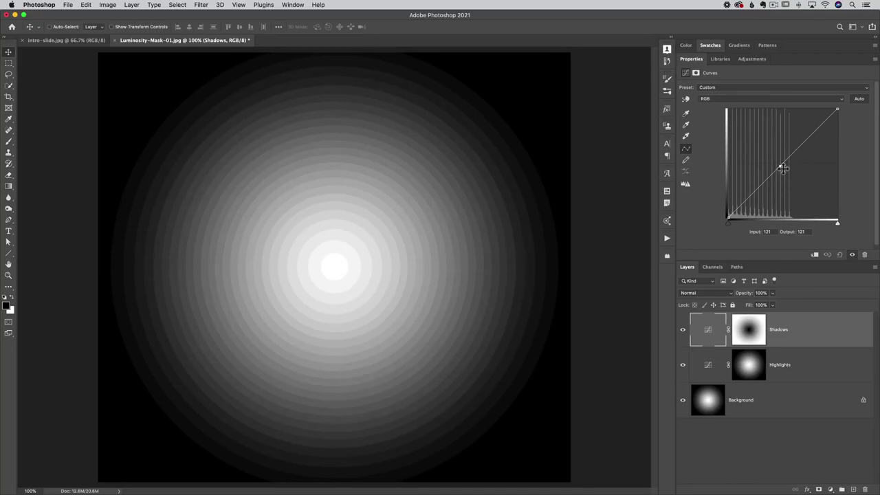
{"action": "left_click", "coordinate": [781, 166]}
{"action": "left_click", "coordinate": [749, 331]}
{"action": "left_click", "coordinate": [708, 331]}
{"action": "left_click_drag", "start_coordinate": [781, 169], "coordinate": [759, 144]}
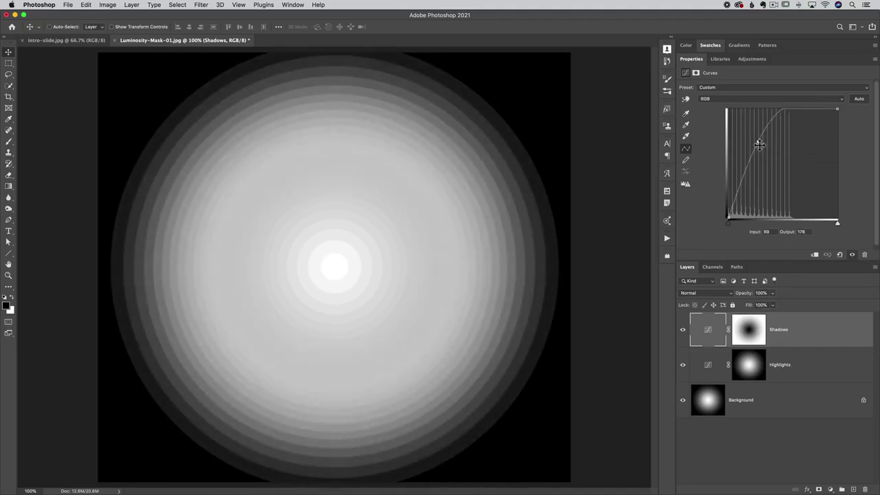
{"action": "key", "text": "super+plus"}
{"action": "key", "text": "super+plus"}
{"action": "key", "text": "super+plus"}
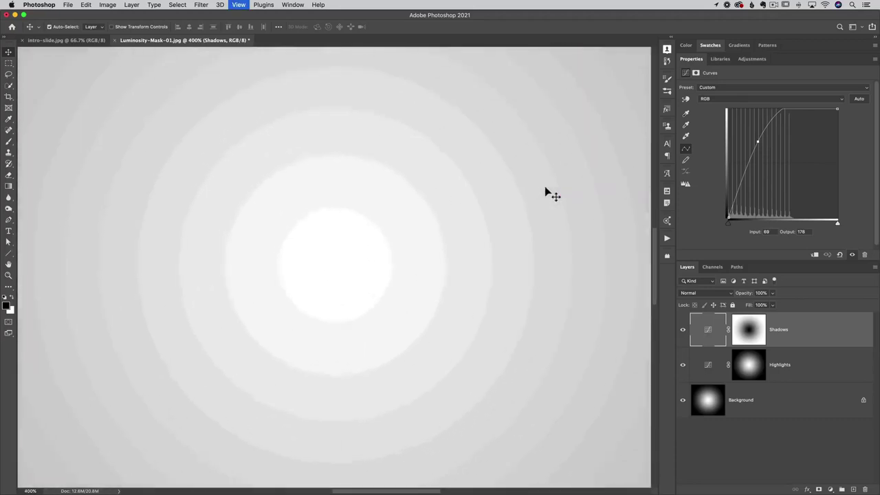
{"action": "key", "text": "super+plus"}
{"action": "key", "text": "super+plus"}
{"action": "key", "text": "super+plus"}
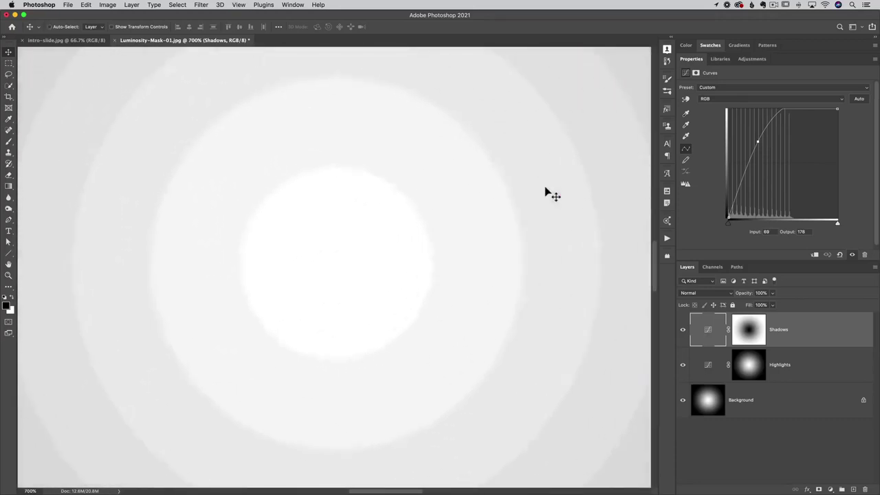
Lower the Shadows curve point to input 103, output 112, inspect the rings away from the center, and remove the point
{"action": "left_click_drag", "start_coordinate": [759, 144], "coordinate": [771, 170]}
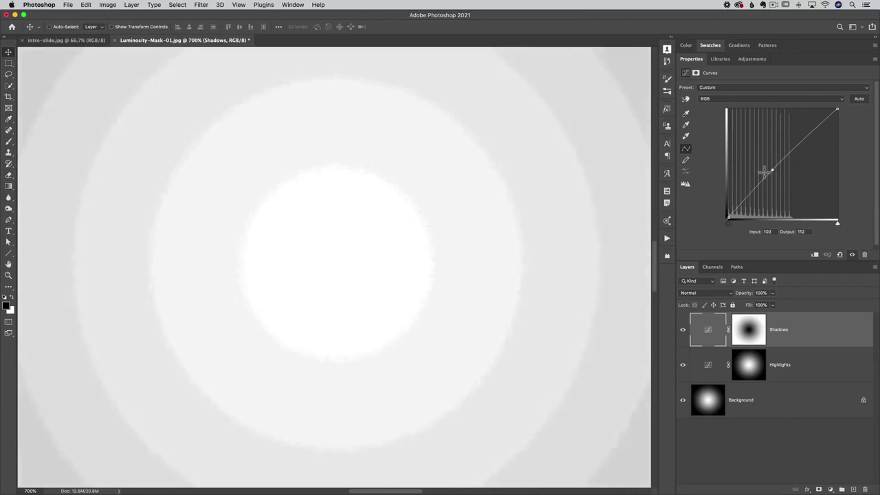
{"action": "key", "text": "space"}
{"action": "left_click_drag", "start_coordinate": [548, 140], "coordinate": [178, 324]}
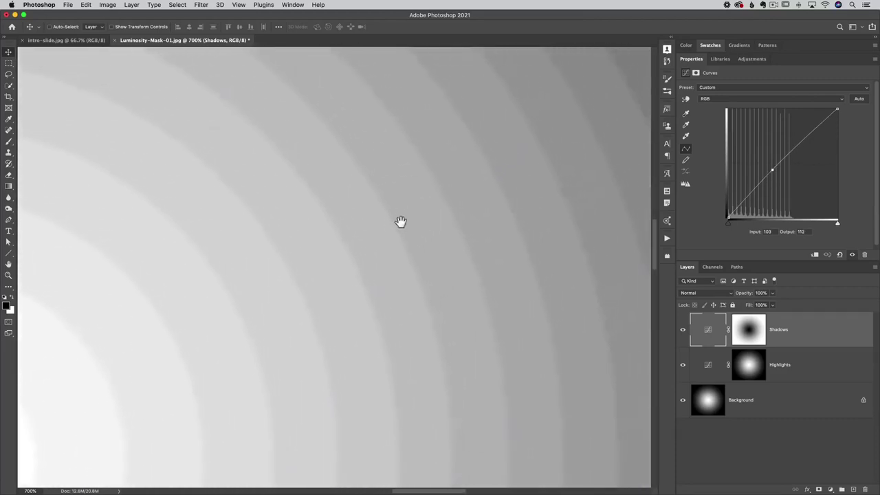
{"action": "left_click_drag", "start_coordinate": [401, 222], "coordinate": [254, 295]}
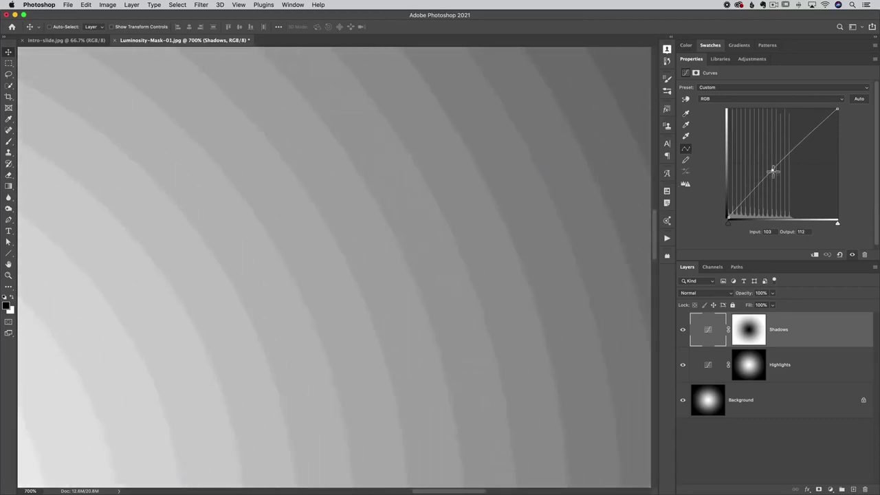
{"action": "left_click_drag", "start_coordinate": [772, 170], "coordinate": [803, 220]}
{"action": "key", "text": "super+minus"}
{"action": "key", "text": "super+minus"}
{"action": "key", "text": "super+minus"}
{"action": "key", "text": "super+minus"}
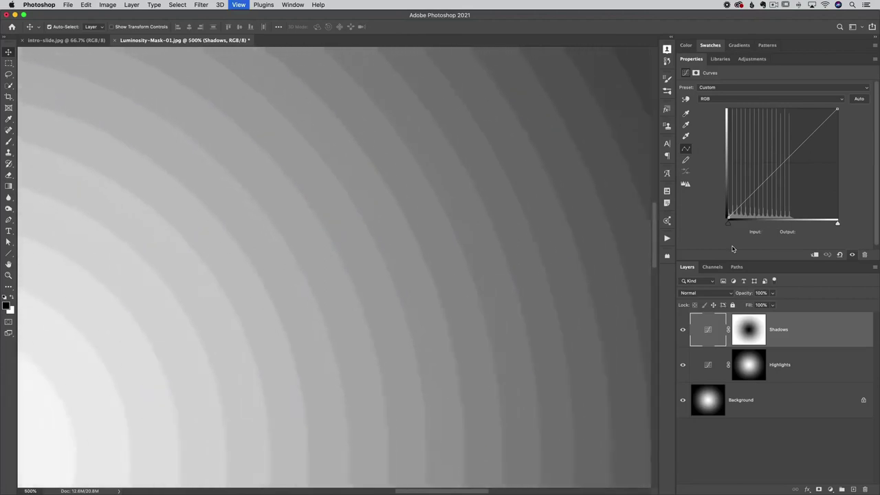
{"action": "key", "text": "super+minus"}
{"action": "key", "text": "super+minus"}
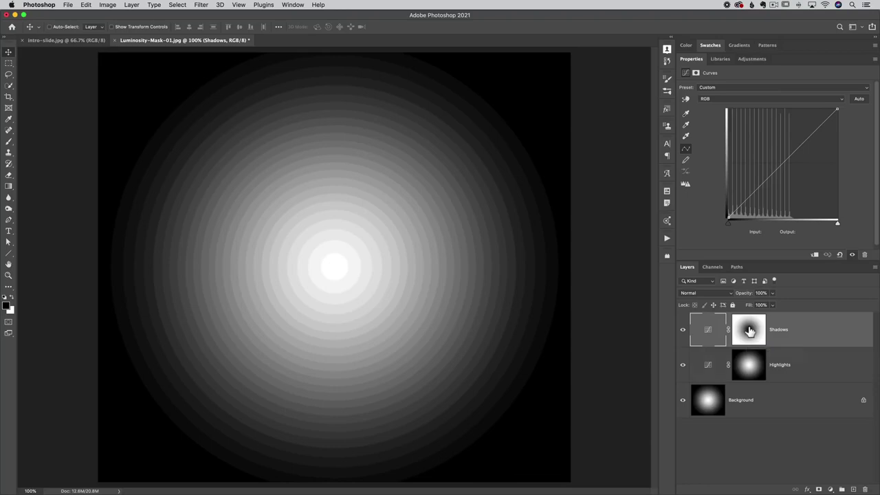
Darken the Highlights layer with a curve point at input 137, output about 60, and brighten Shadows with one at input 92, output 181
{"action": "left_click", "coordinate": [749, 372]}
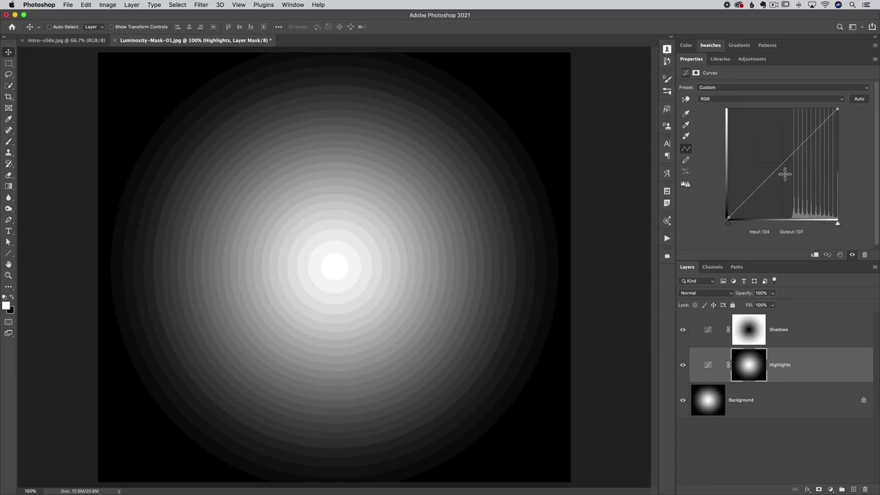
{"action": "left_click_drag", "start_coordinate": [785, 172], "coordinate": [789, 195]}
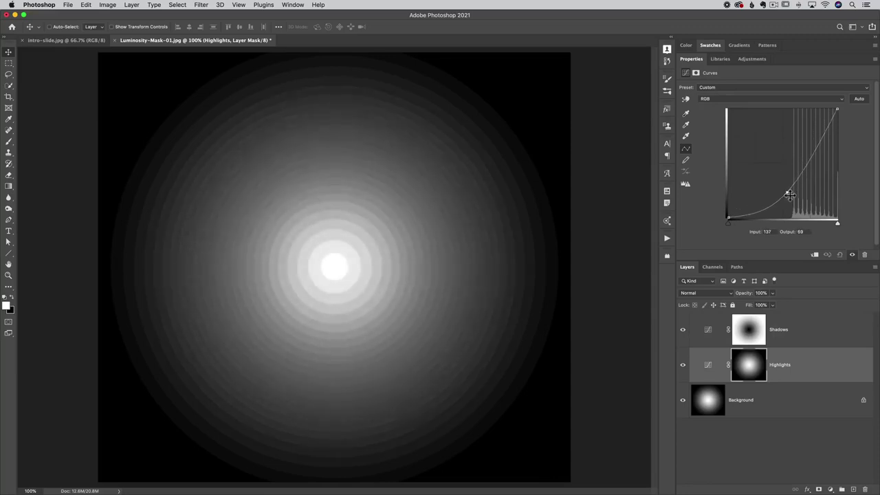
{"action": "left_click", "coordinate": [711, 329]}
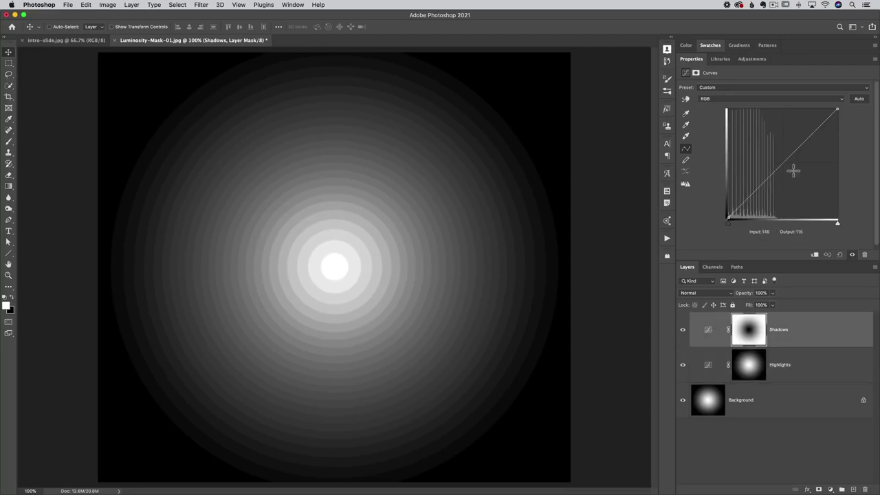
{"action": "left_click_drag", "start_coordinate": [787, 163], "coordinate": [767, 134]}
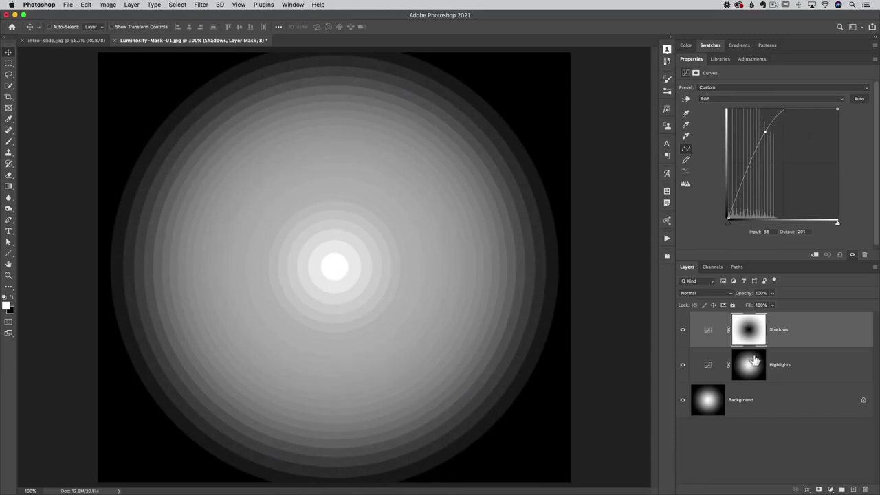
{"action": "left_click_drag", "start_coordinate": [765, 132], "coordinate": [767, 141]}
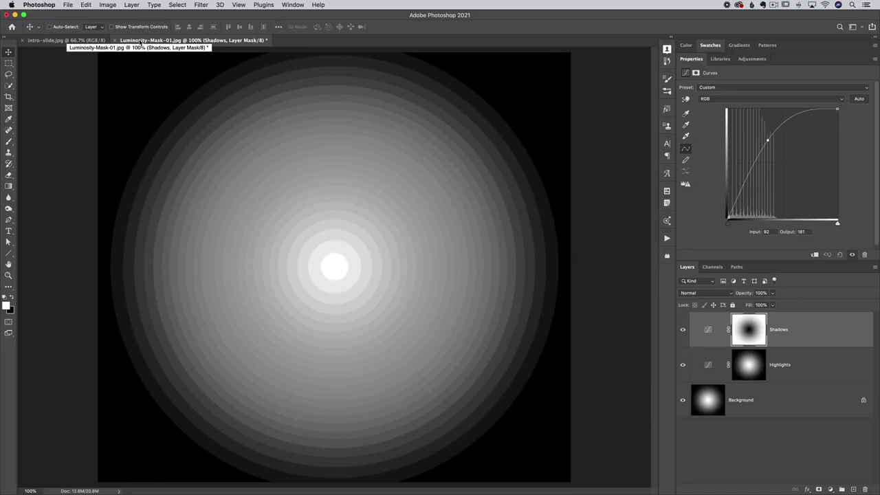
Open the raw photo Luminosity-Mask-02.dng from the Desktop folder
{"action": "left_click", "coordinate": [10, 26]}
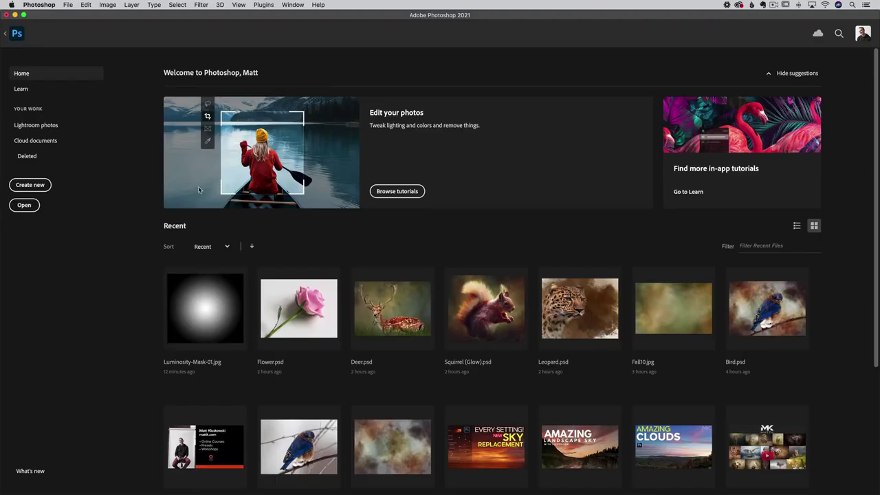
{"action": "left_click", "coordinate": [68, 5]}
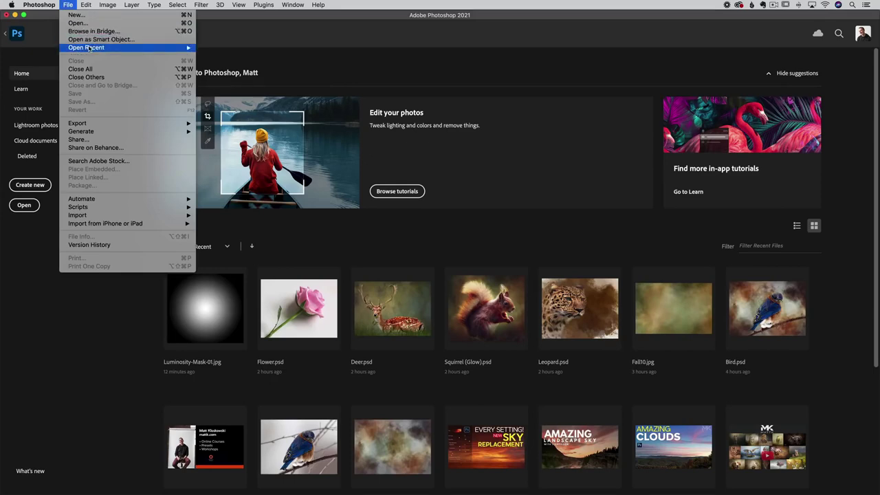
{"action": "mouse_move", "coordinate": [145, 48]}
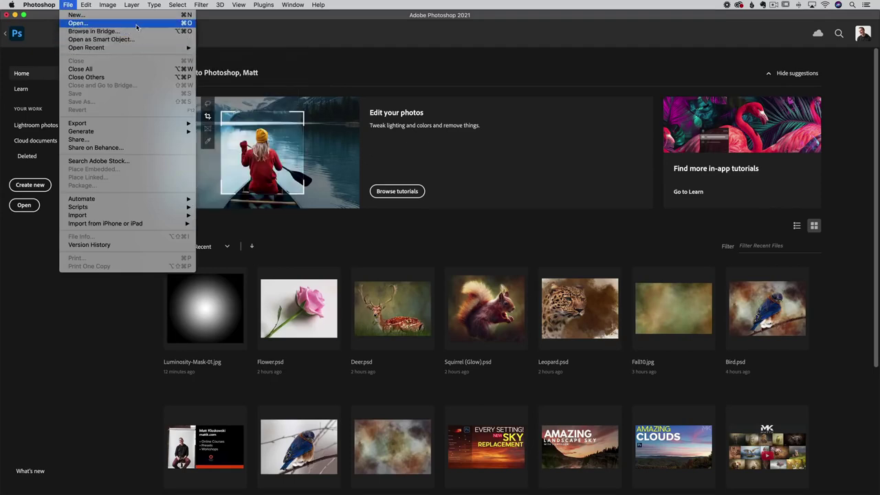
{"action": "left_click", "coordinate": [340, 152]}
{"action": "key", "text": "super+o"}
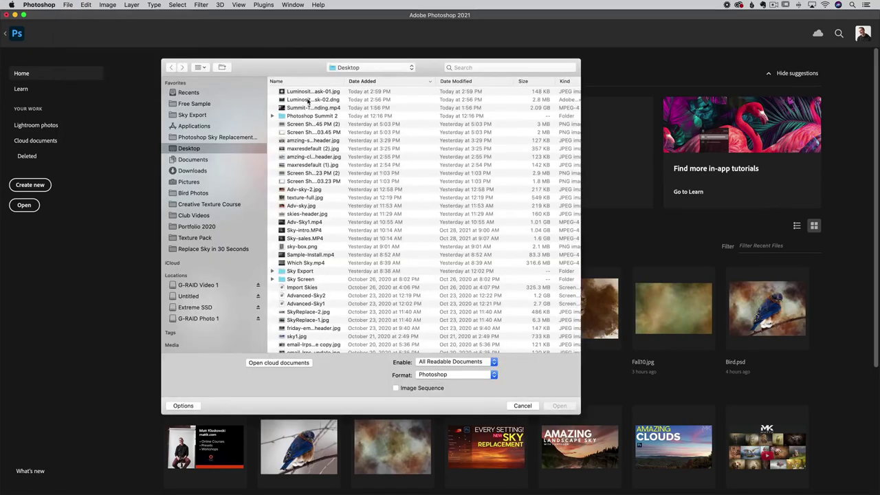
{"action": "double_click", "coordinate": [308, 100]}
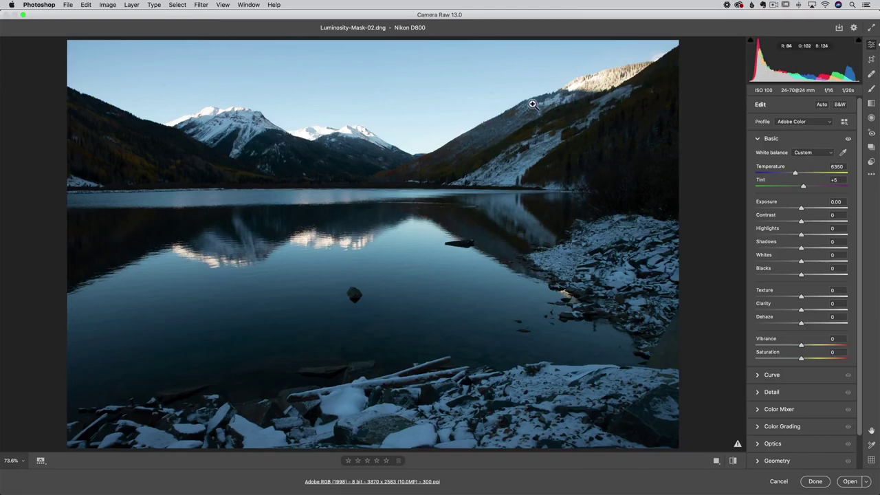
Heal the dark spot in the sky above the right-hand mountain slope using a brush size of 18
{"action": "left_click_drag", "start_coordinate": [492, 94], "coordinate": [587, 52]}
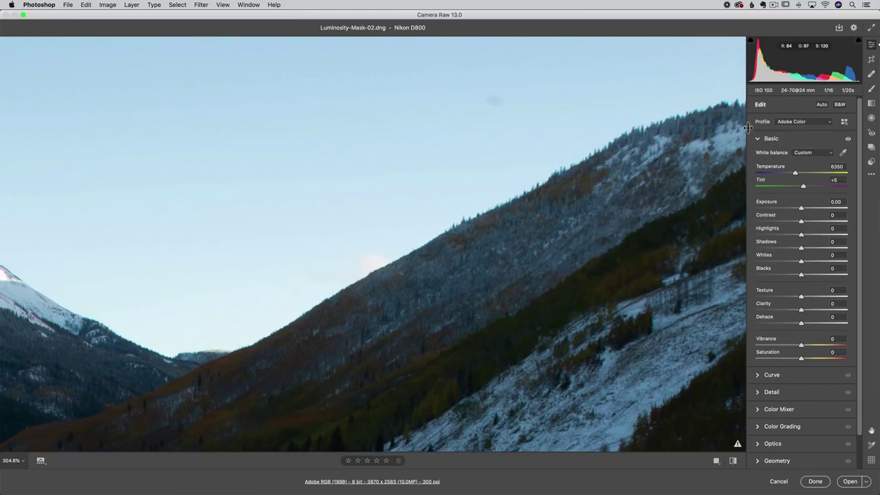
{"action": "left_click", "coordinate": [872, 74]}
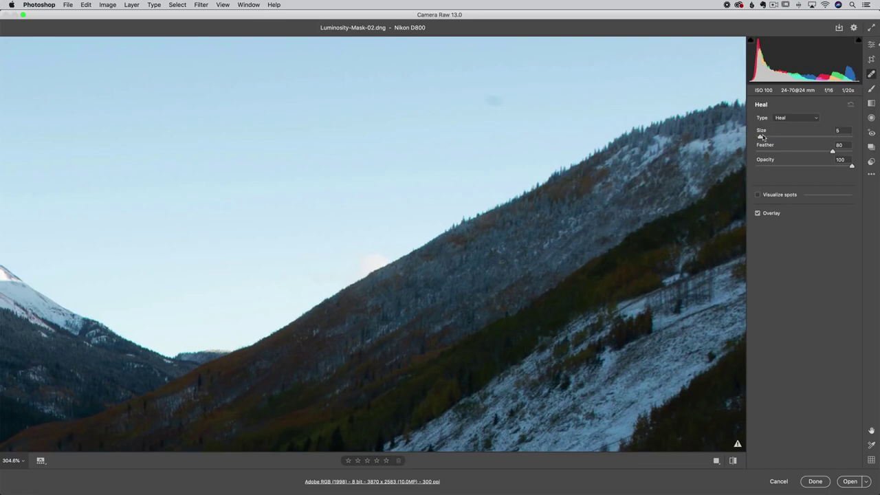
{"action": "key", "text": "bracketright"}
{"action": "key", "text": "bracketright"}
{"action": "key", "text": "bracketright"}
{"action": "key", "text": "bracketright"}
{"action": "key", "text": "bracketright"}
{"action": "key", "text": "bracketright"}
{"action": "key", "text": "bracketright"}
{"action": "key", "text": "bracketright"}
{"action": "key", "text": "bracketright"}
{"action": "key", "text": "bracketright"}
{"action": "key", "text": "bracketright"}
{"action": "key", "text": "bracketright"}
{"action": "key", "text": "bracketright"}
{"action": "left_click", "coordinate": [494, 99]}
Try healing a spot in the sky above the snowy peaks, and undo that heal
{"action": "left_click_drag", "start_coordinate": [330, 210], "coordinate": [592, 297]}
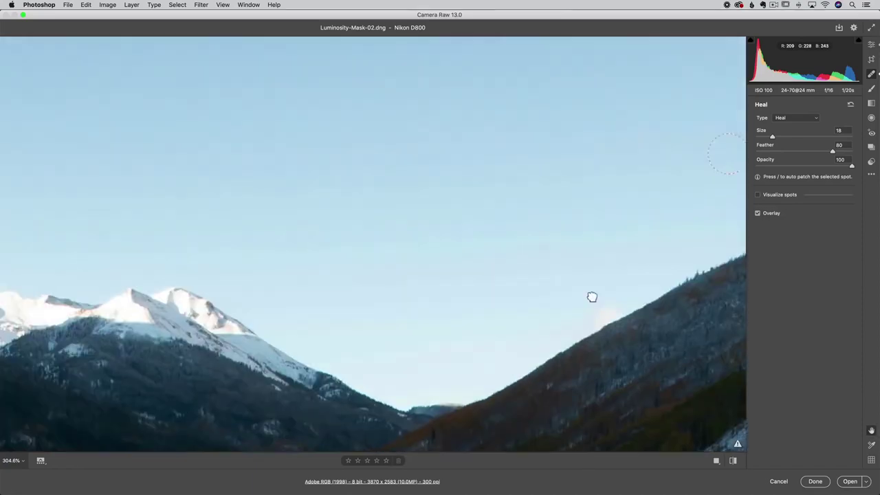
{"action": "scroll", "coordinate": [592, 297], "scroll_direction": "left", "scroll_amount": 10}
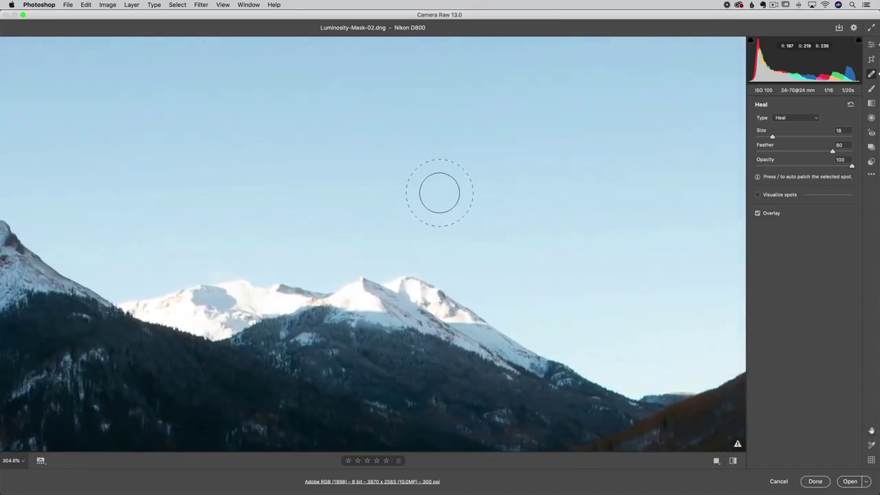
{"action": "left_click", "coordinate": [408, 181]}
{"action": "key", "text": "ctrl+z"}
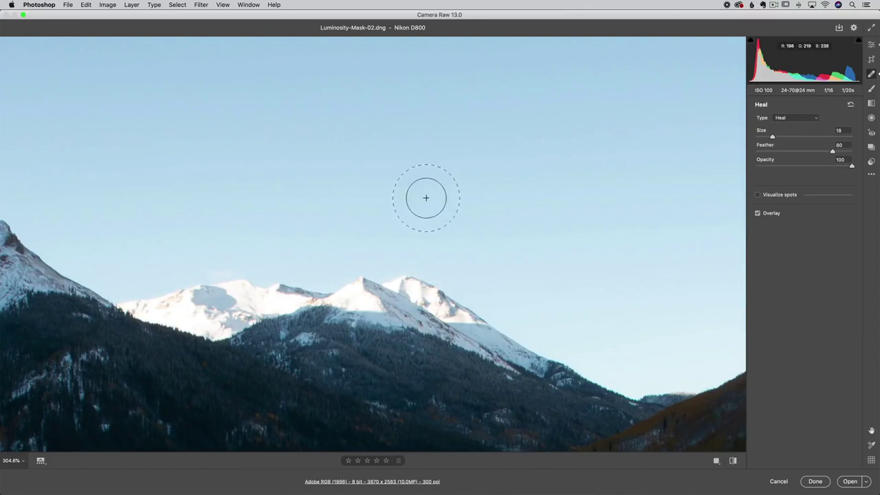
Inspect the sky with Visualize spots, turn it off, and heal the remaining spot above the snowy peaks
{"action": "left_click", "coordinate": [779, 197]}
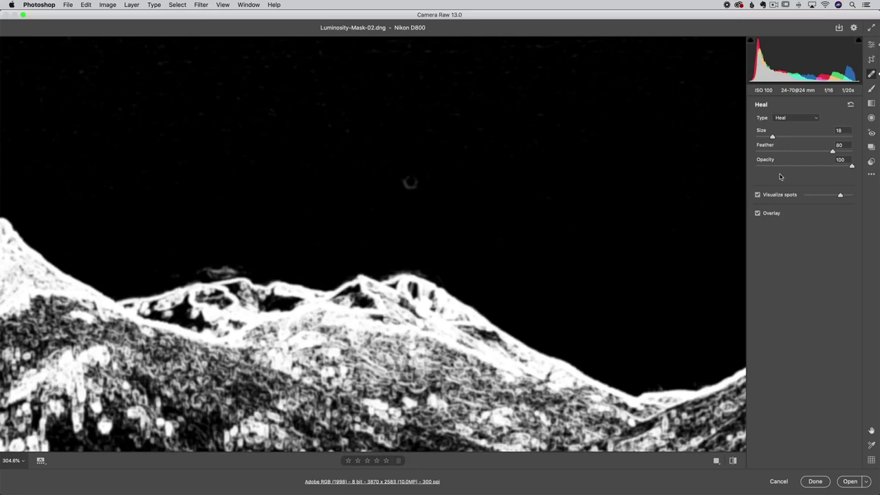
{"action": "left_click", "coordinate": [758, 195]}
{"action": "left_click", "coordinate": [758, 195]}
{"action": "left_click", "coordinate": [758, 195]}
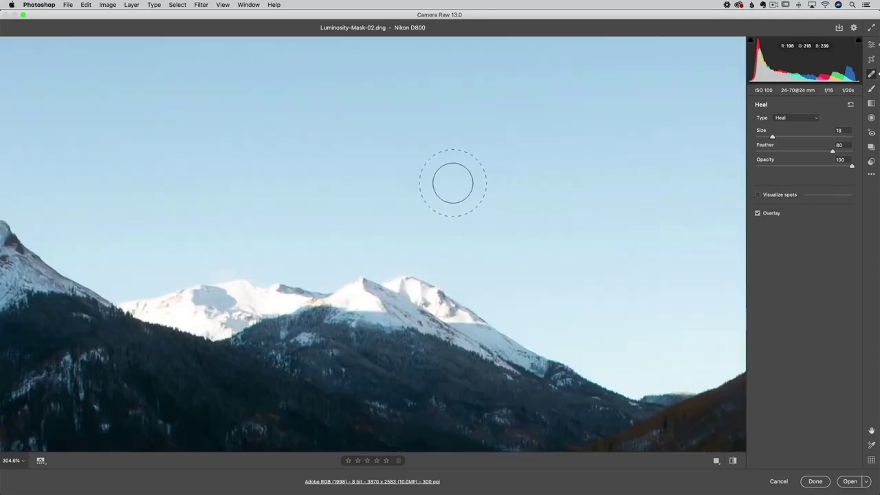
{"action": "left_click", "coordinate": [408, 181]}
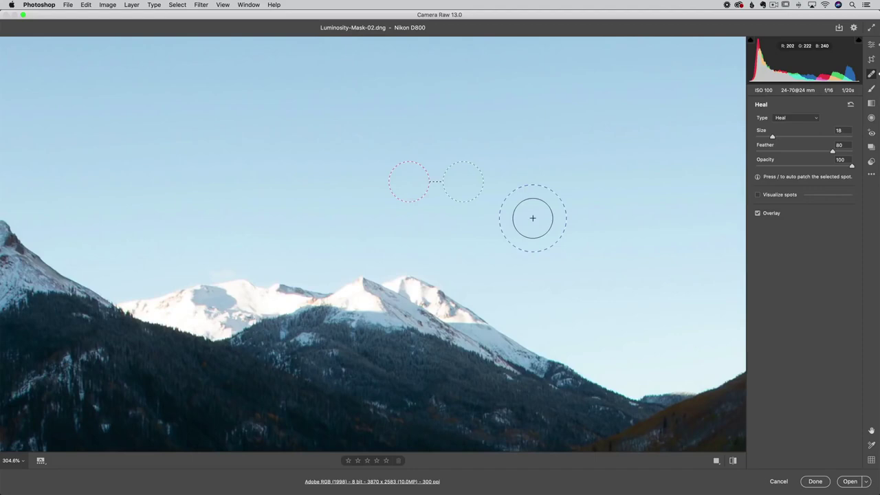
Heal the spots in the lake, at the lake's left edge and in the sky above the left mountains using brush size 5
{"action": "key", "text": "super+0"}
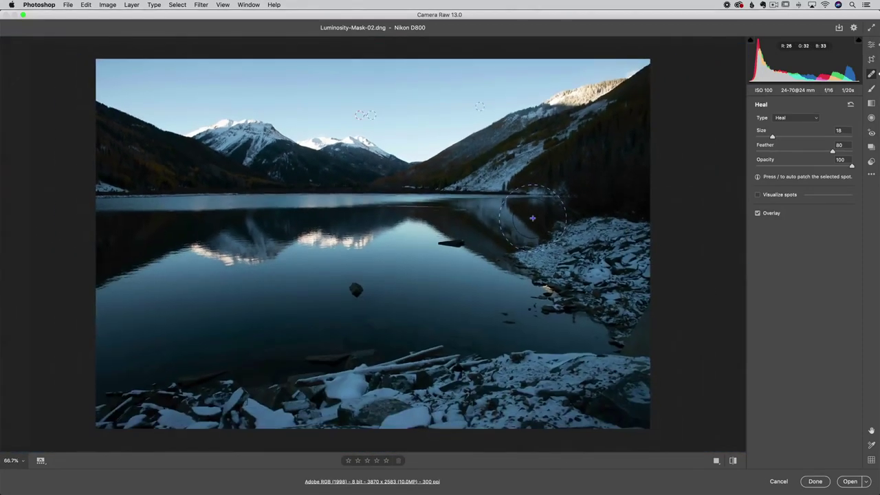
{"action": "key", "text": "bracketleft"}
{"action": "key", "text": "bracketleft"}
{"action": "key", "text": "bracketleft"}
{"action": "key", "text": "bracketleft"}
{"action": "key", "text": "bracketleft"}
{"action": "key", "text": "bracketleft"}
{"action": "key", "text": "bracketleft"}
{"action": "key", "text": "bracketleft"}
{"action": "key", "text": "bracketleft"}
{"action": "key", "text": "bracketleft"}
{"action": "key", "text": "bracketleft"}
{"action": "key", "text": "bracketleft"}
{"action": "left_click", "coordinate": [402, 279]}
{"action": "left_click", "coordinate": [100, 313]}
{"action": "left_click", "coordinate": [188, 104]}
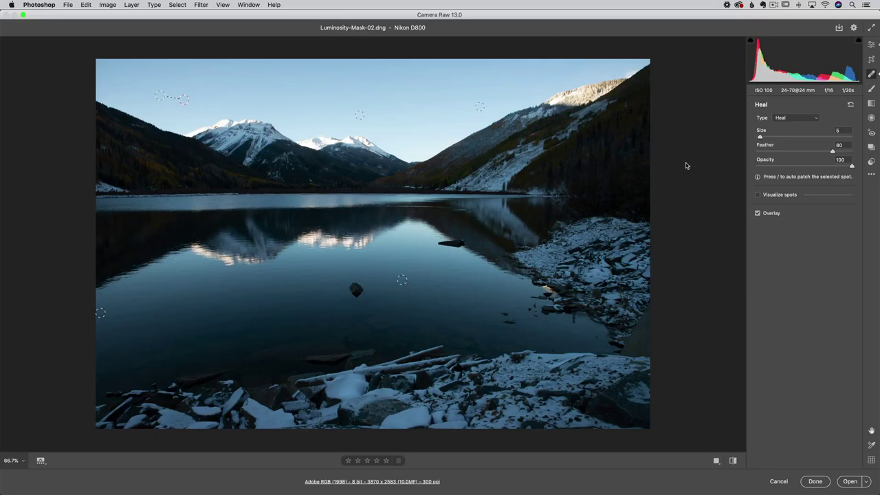
{"action": "left_click", "coordinate": [871, 46]}
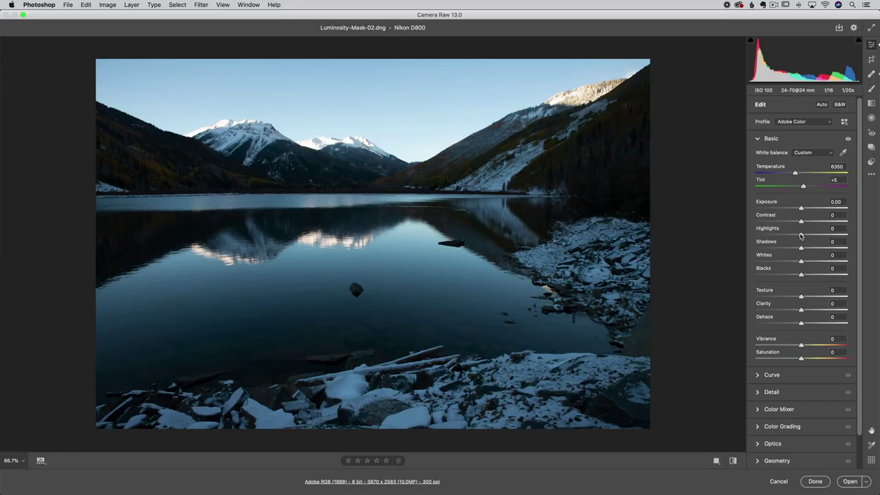
Try darkening the bright areas with Highlights at -56 and a milder negative value, and reset Highlights to 0
{"action": "left_click_drag", "start_coordinate": [799, 236], "coordinate": [777, 242]}
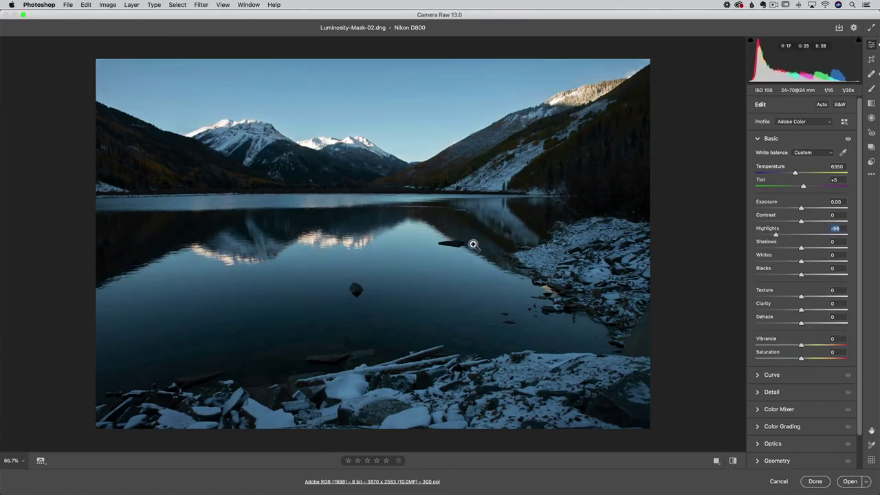
{"action": "mouse_move", "coordinate": [776, 235]}
{"action": "left_mouse_down"}
{"action": "mouse_move", "coordinate": [799, 236]}
{"action": "mouse_move", "coordinate": [759, 235]}
{"action": "mouse_move", "coordinate": [796, 236]}
{"action": "mouse_move", "coordinate": [788, 235]}
{"action": "left_mouse_up"}
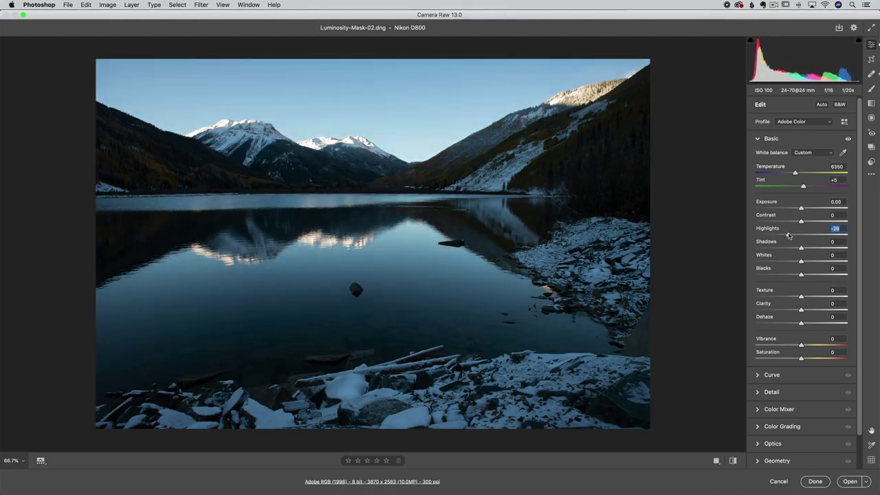
{"action": "double_click", "coordinate": [789, 236]}
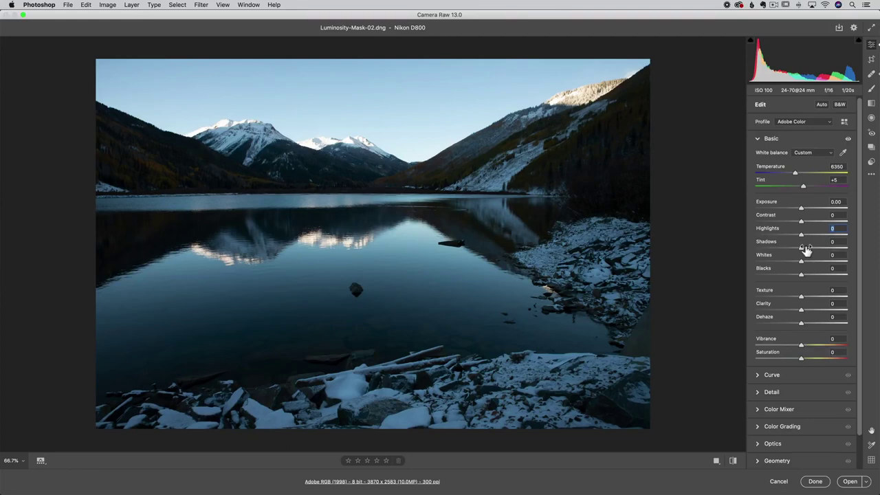
Try recovering tones with Highlights at -56 and Shadows at +63, and reset both to 0
{"action": "left_click_drag", "start_coordinate": [801, 235], "coordinate": [835, 251]}
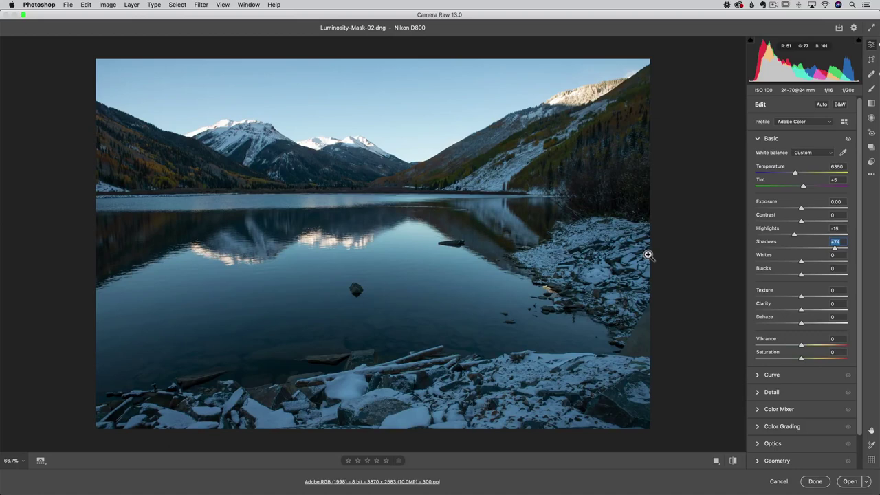
{"action": "left_click_drag", "start_coordinate": [794, 235], "coordinate": [774, 236]}
{"action": "left_click_drag", "start_coordinate": [818, 249], "coordinate": [829, 249]}
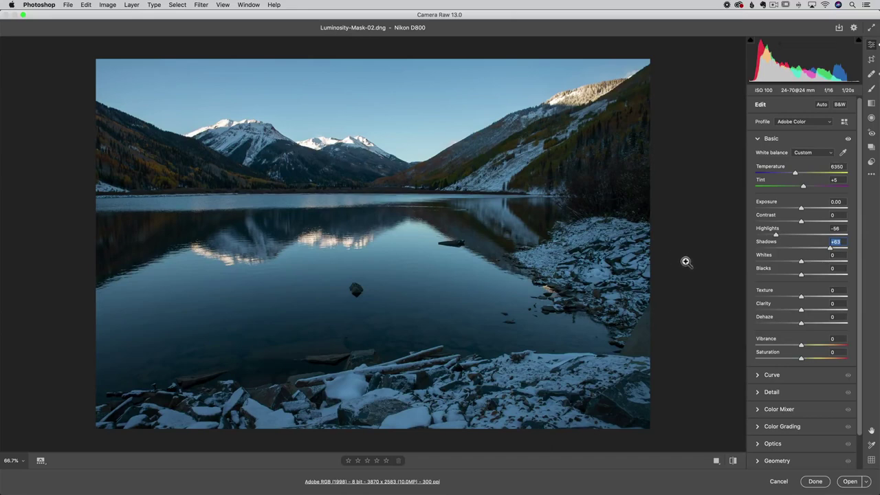
{"action": "double_click", "coordinate": [775, 234]}
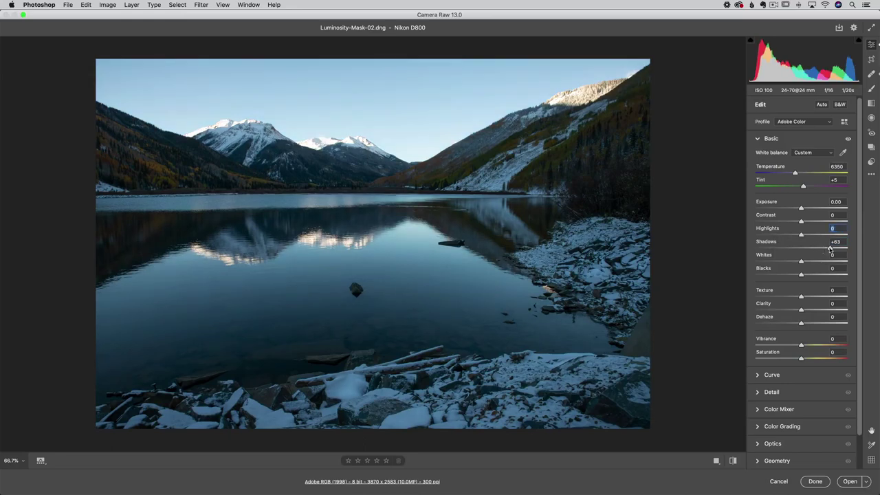
{"action": "double_click", "coordinate": [824, 248]}
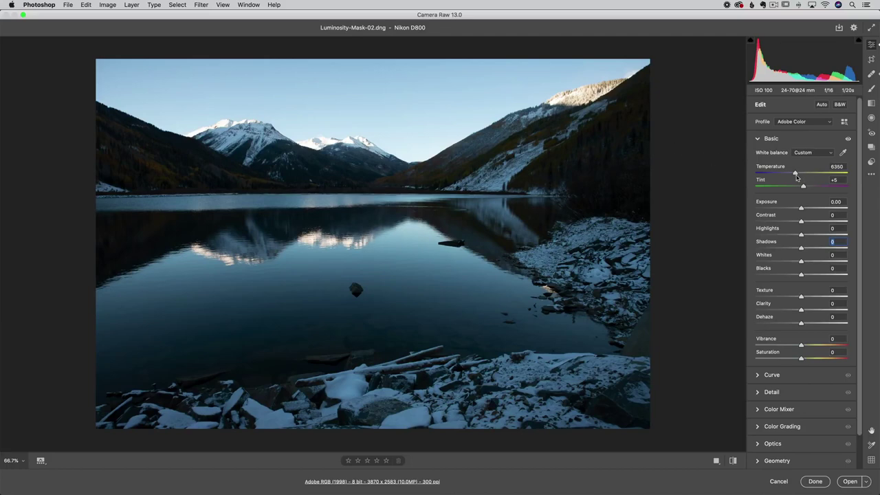
Set the white balance temperature to 6500 and enable lens profile corrections
{"action": "left_click_drag", "start_coordinate": [796, 178], "coordinate": [797, 177]}
{"action": "scroll", "coordinate": [777, 383], "scroll_direction": "down", "scroll_amount": 2}
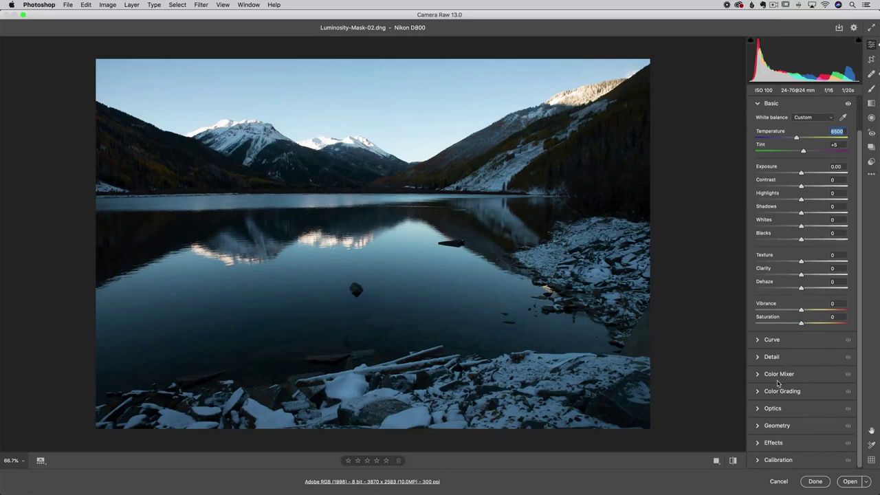
{"action": "left_click", "coordinate": [775, 407]}
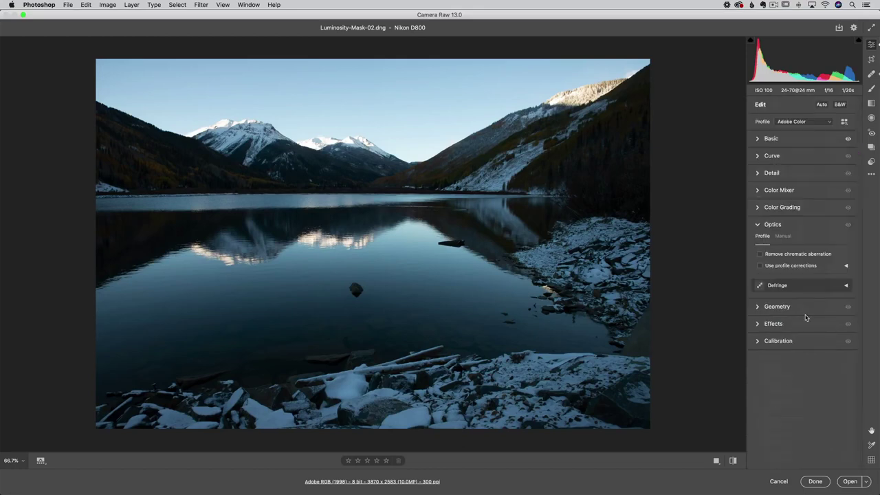
{"action": "left_click", "coordinate": [769, 267]}
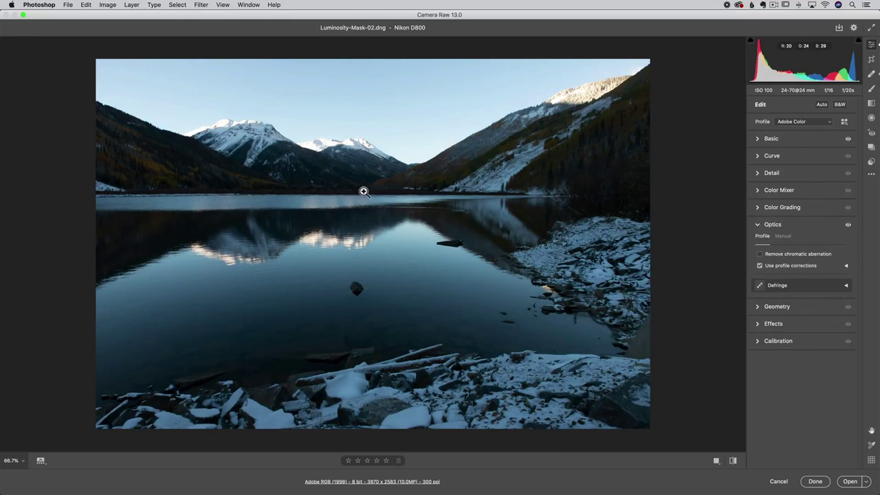
Return to the Basic adjustments and open the raw photo in Photoshop
{"action": "left_click", "coordinate": [772, 138]}
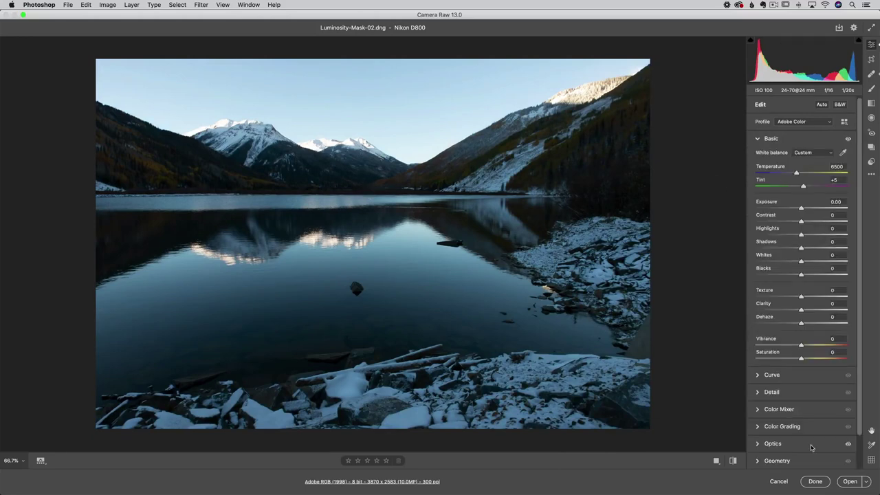
{"action": "left_click", "coordinate": [849, 482]}
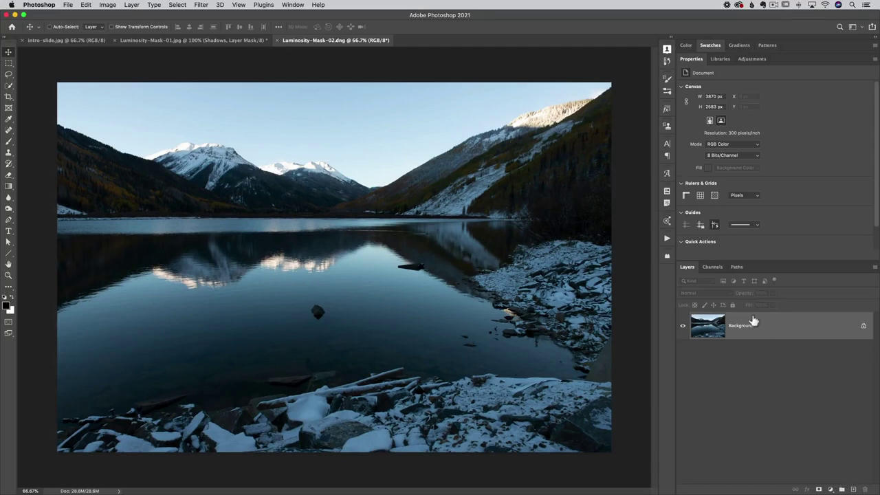
Load the RGB channel's luminosity as a selection and save it as a new alpha channel
{"action": "left_click", "coordinate": [713, 267]}
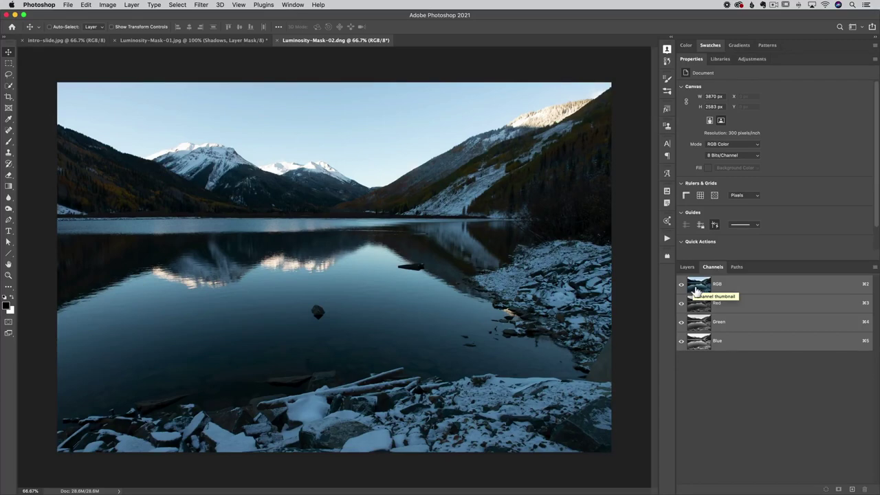
{"action": "key", "text": "super"}
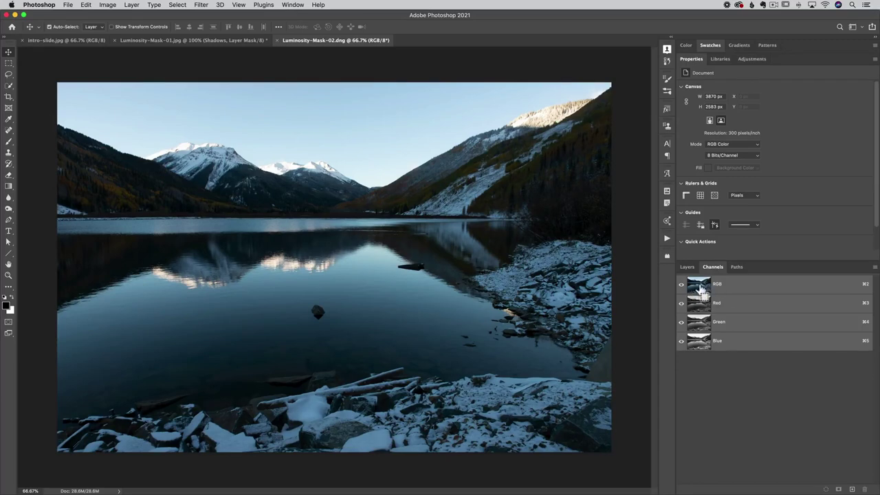
{"action": "left_click", "coordinate": [704, 291], "text": "super"}
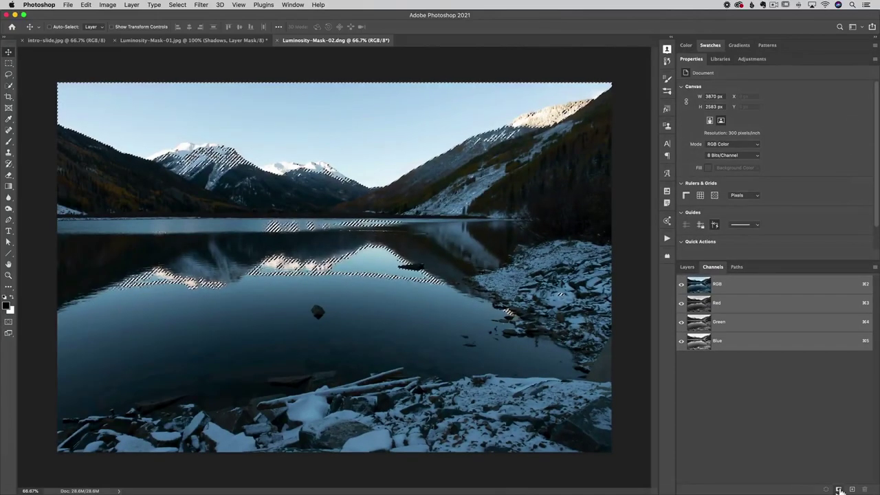
{"action": "left_click", "coordinate": [838, 489]}
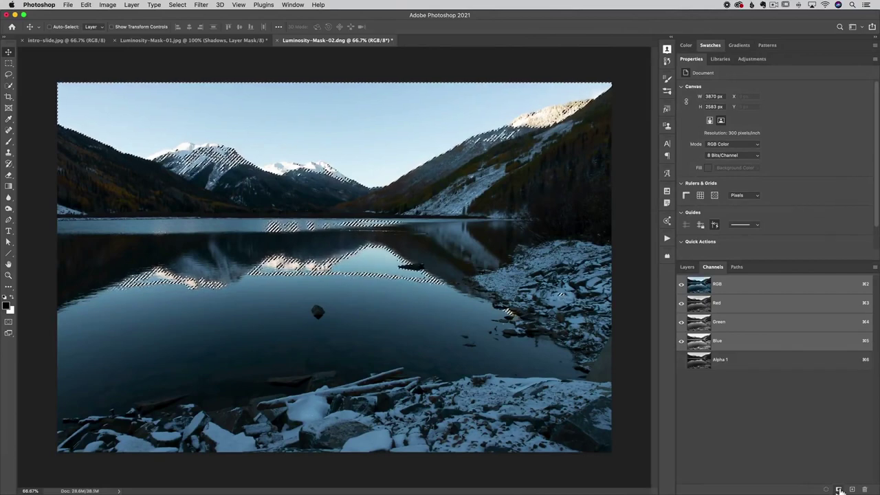
Display the new alpha channel and rename it Brights 1
{"action": "left_click", "coordinate": [703, 364]}
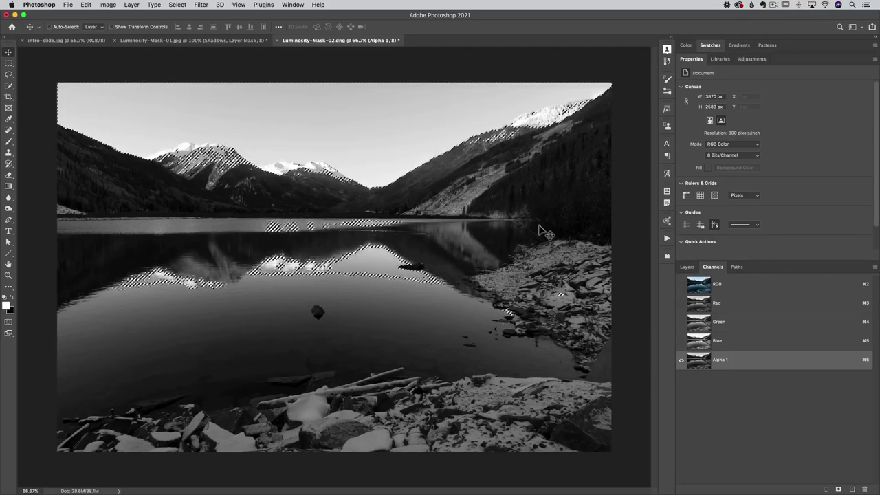
{"action": "double_click", "coordinate": [719, 359]}
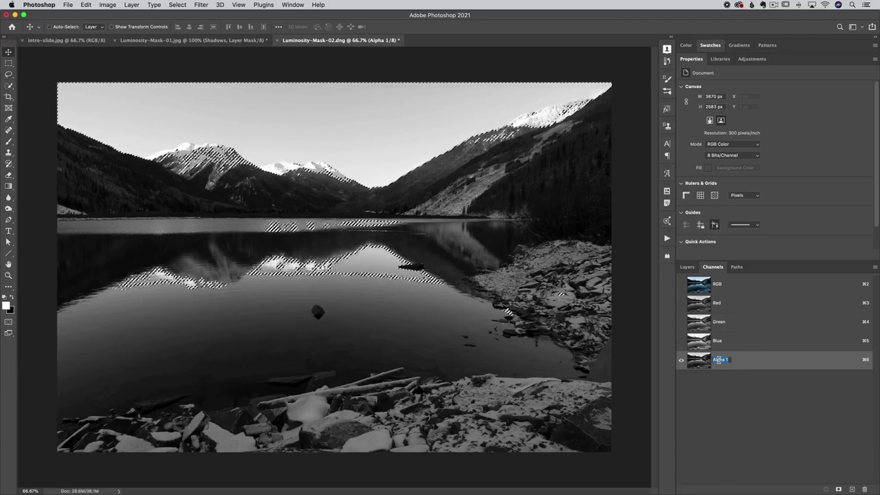
{"action": "type", "text": "Brights 1"}
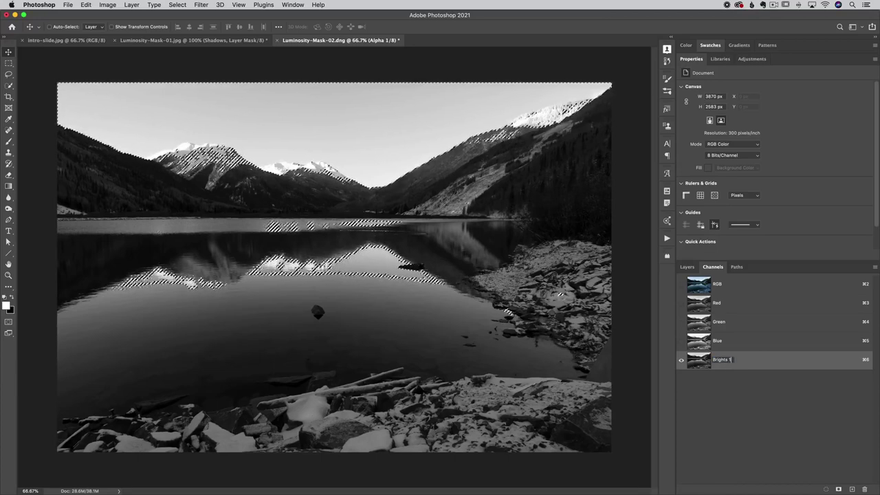
{"action": "key", "text": "Return"}
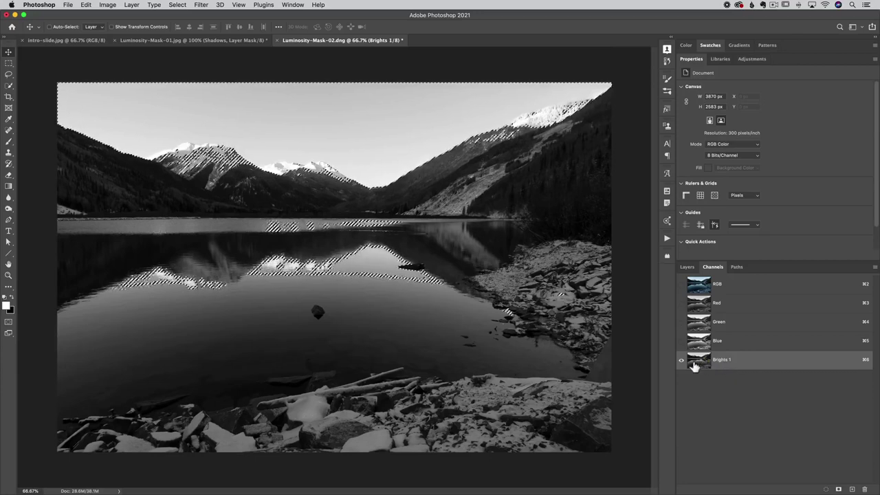
Return to the RGB composite, add a Curves adjustment masked by the luminosity selection, and pull its midpoint down to darken the highlights
{"action": "left_click", "coordinate": [700, 287]}
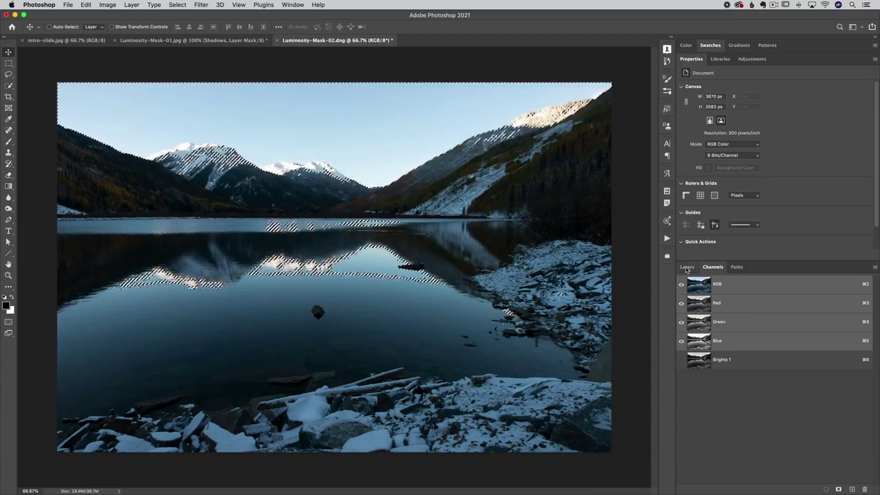
{"action": "left_click", "coordinate": [686, 267]}
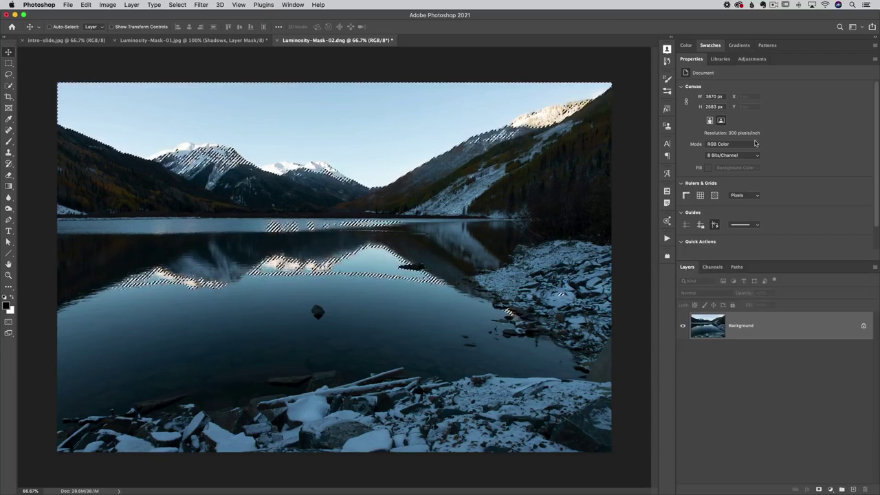
{"action": "left_click", "coordinate": [753, 59]}
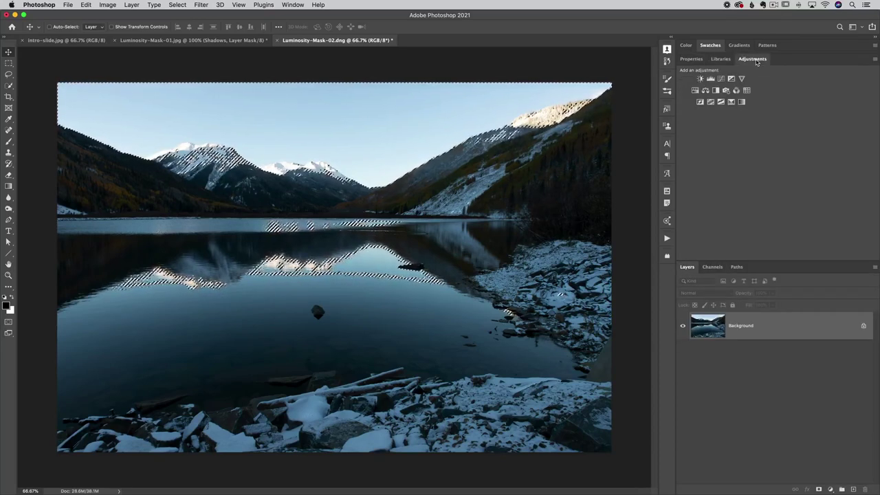
{"action": "left_click", "coordinate": [720, 80]}
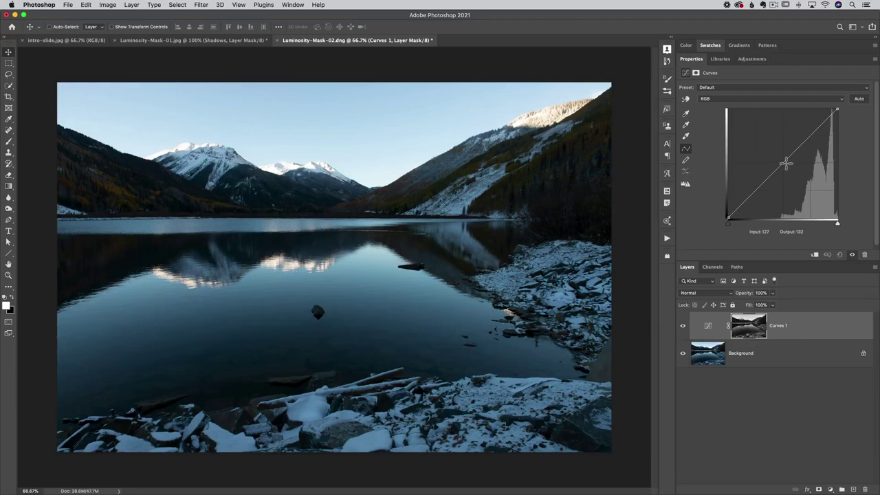
{"action": "left_click_drag", "start_coordinate": [785, 163], "coordinate": [782, 185]}
{"action": "left_click", "coordinate": [709, 327]}
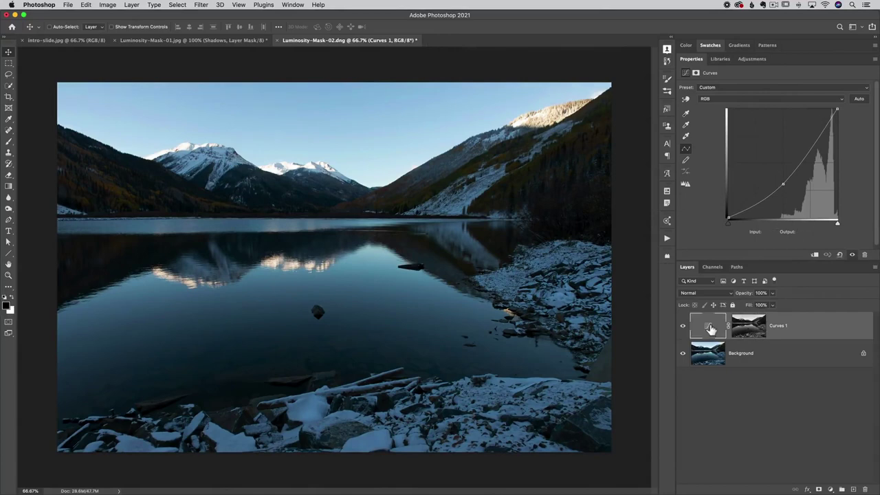
Add an unmasked Curves layer with a point at input 151, output 85, and compare it with Curves 1 by switching their visibility
{"action": "left_click", "coordinate": [749, 59]}
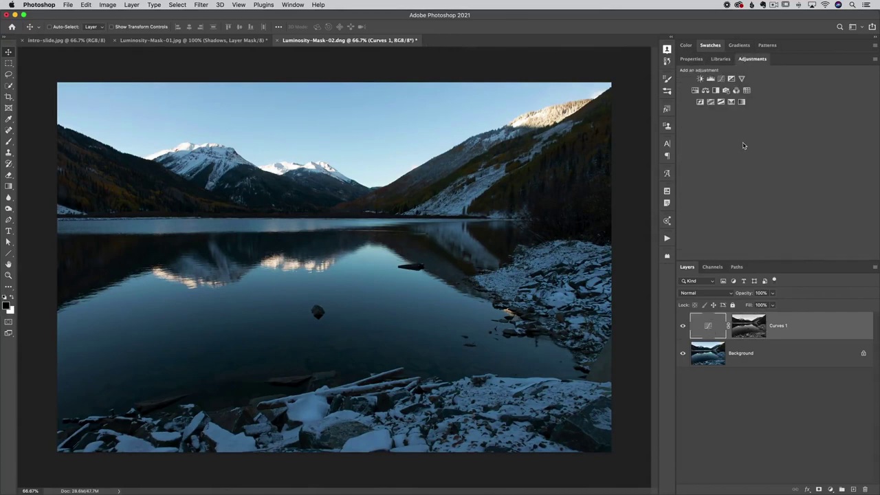
{"action": "left_click", "coordinate": [721, 81]}
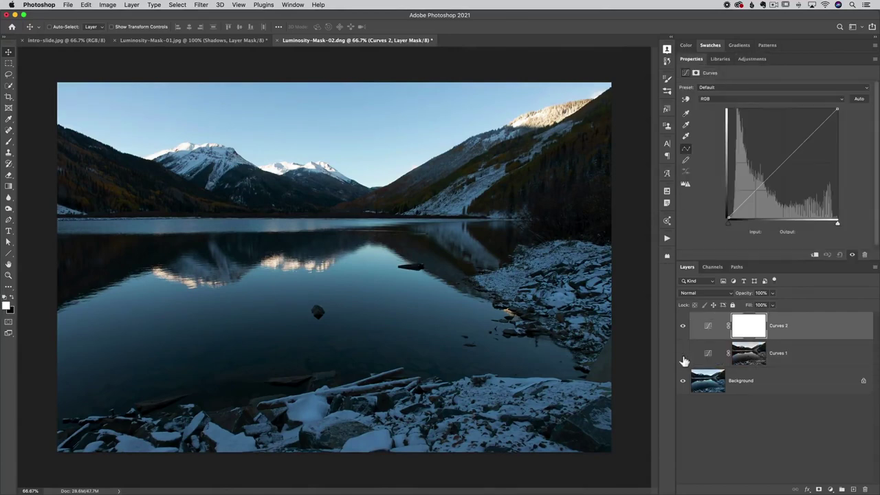
{"action": "left_click_drag", "start_coordinate": [784, 166], "coordinate": [796, 185]}
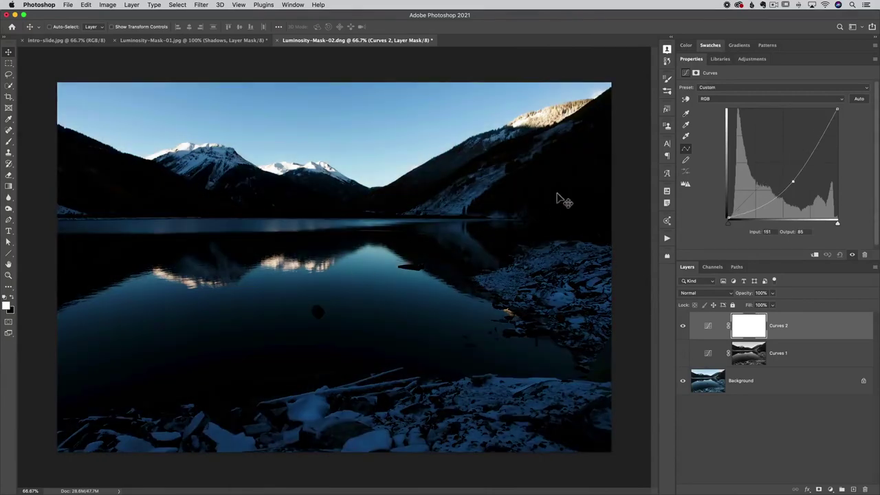
{"action": "left_click", "coordinate": [682, 326]}
{"action": "left_click", "coordinate": [683, 354]}
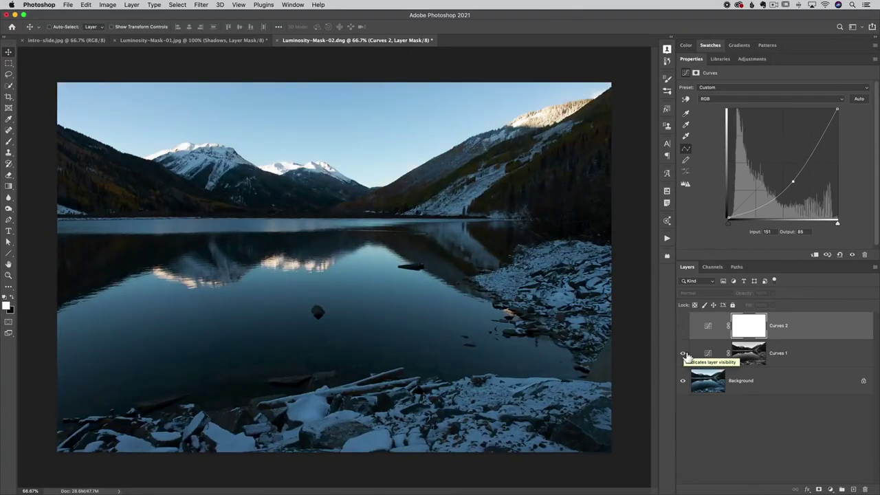
Display the Curves 1 layer mask on its own, and return to the normal image view
{"action": "left_click", "coordinate": [746, 354], "text": "alt"}
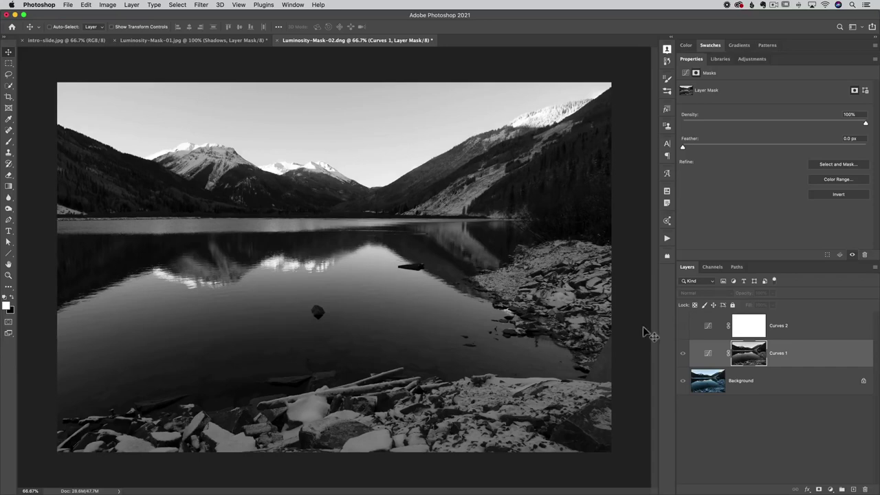
{"action": "left_click", "coordinate": [684, 354]}
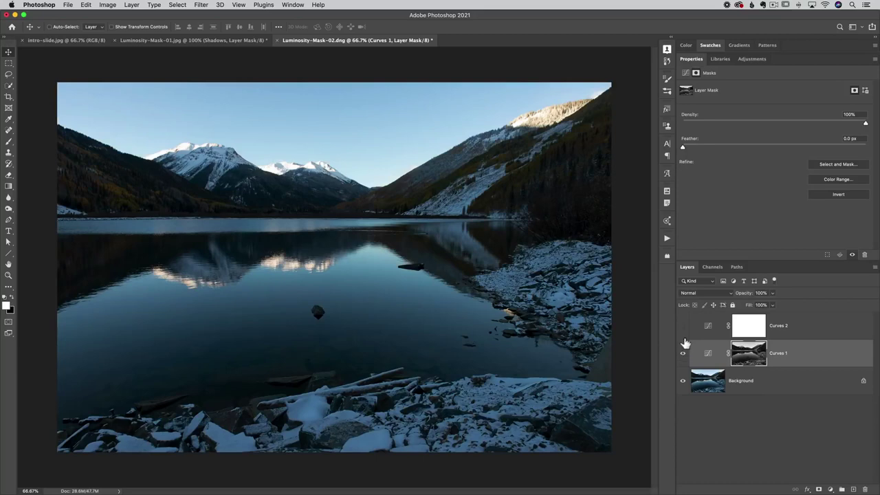
Select the sky on the Background layer with the Quick Selection tool and darken it with a masked Curves adjustment pulled down at the midpoint
{"action": "left_click", "coordinate": [698, 382]}
{"action": "left_click", "coordinate": [9, 85]}
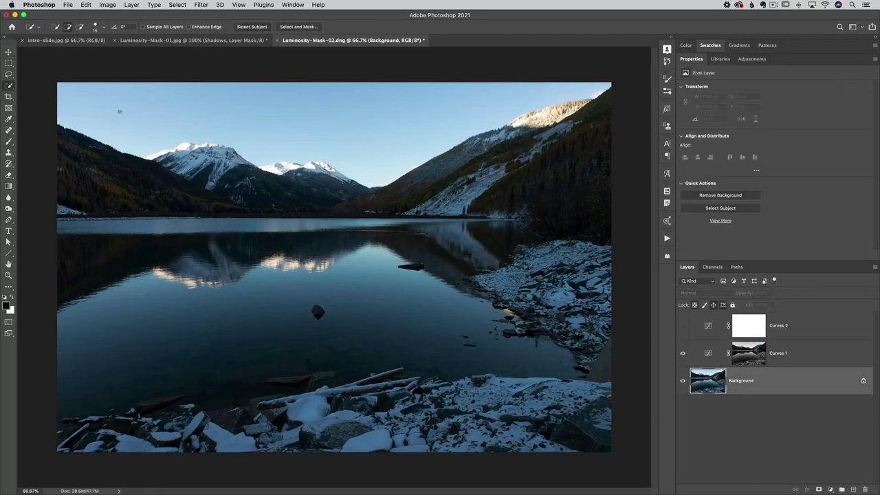
{"action": "mouse_move", "coordinate": [119, 111]}
{"action": "left_mouse_down"}
{"action": "mouse_move", "coordinate": [336, 122]}
{"action": "mouse_move", "coordinate": [560, 91]}
{"action": "left_mouse_up"}
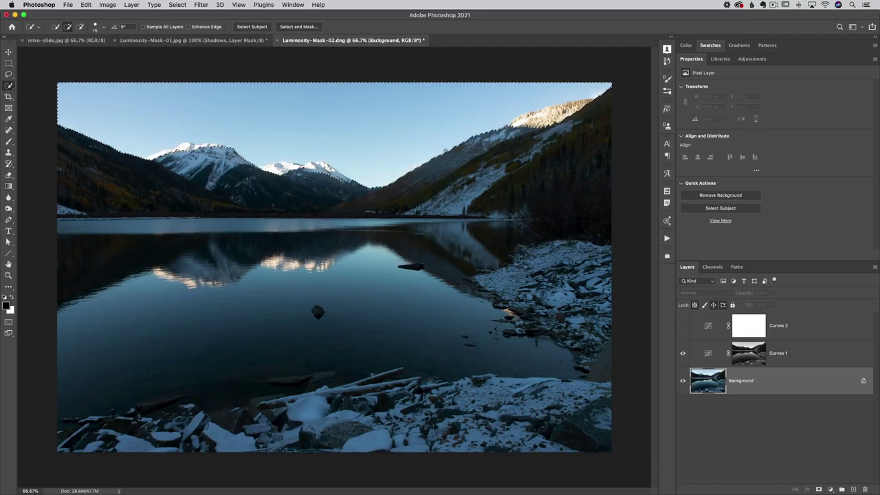
{"action": "left_click", "coordinate": [752, 59]}
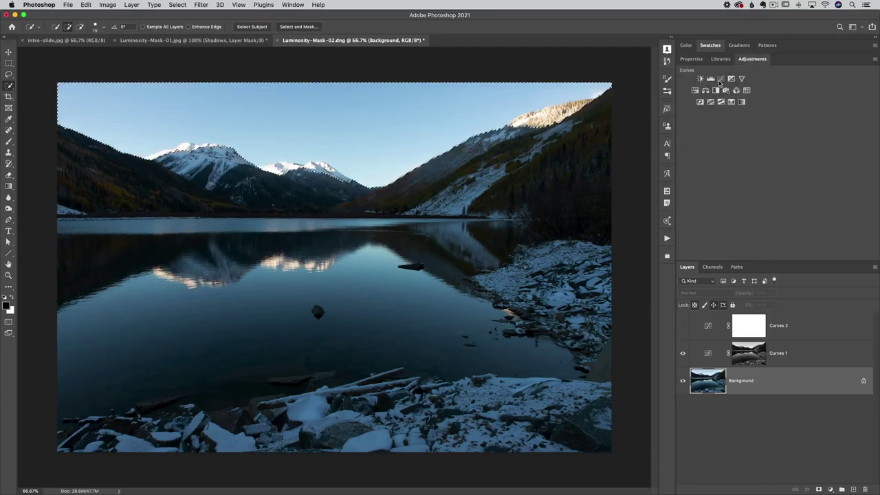
{"action": "left_click", "coordinate": [720, 81]}
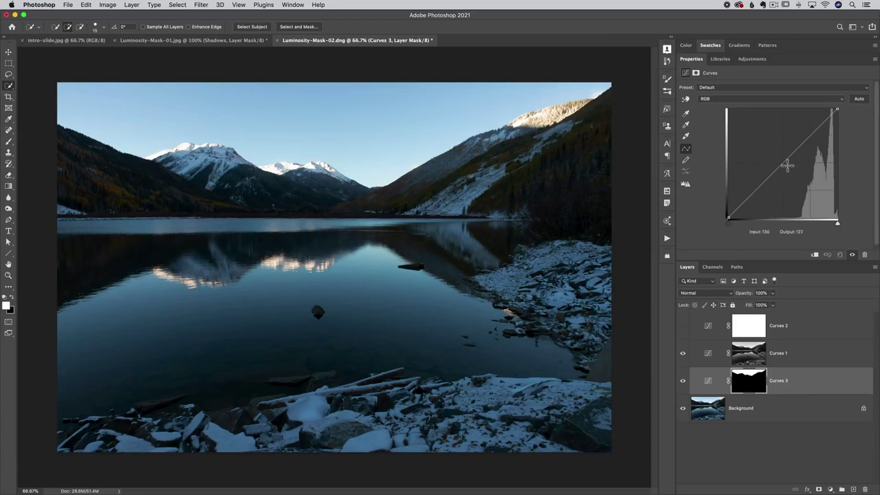
{"action": "left_click_drag", "start_coordinate": [787, 162], "coordinate": [792, 186]}
Delete the sky-masked Curves 3 layer and the unmasked Curves 2 layer
{"action": "left_click", "coordinate": [712, 357]}
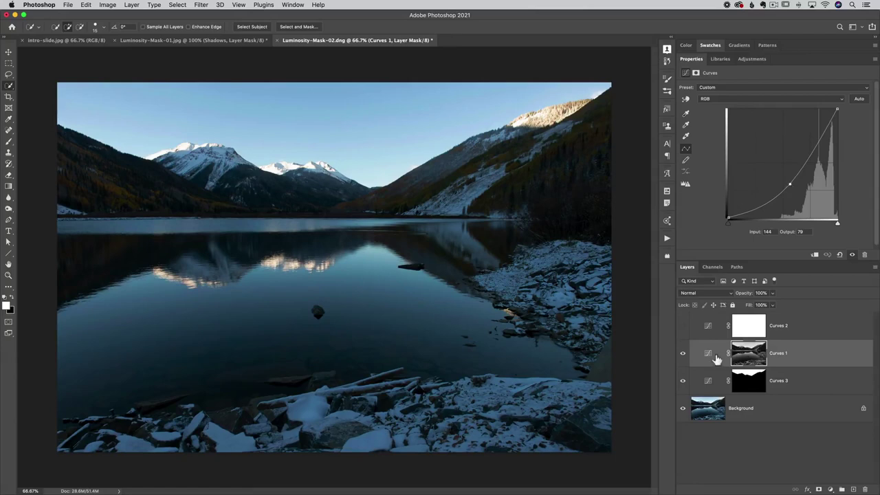
{"action": "left_click", "coordinate": [710, 384]}
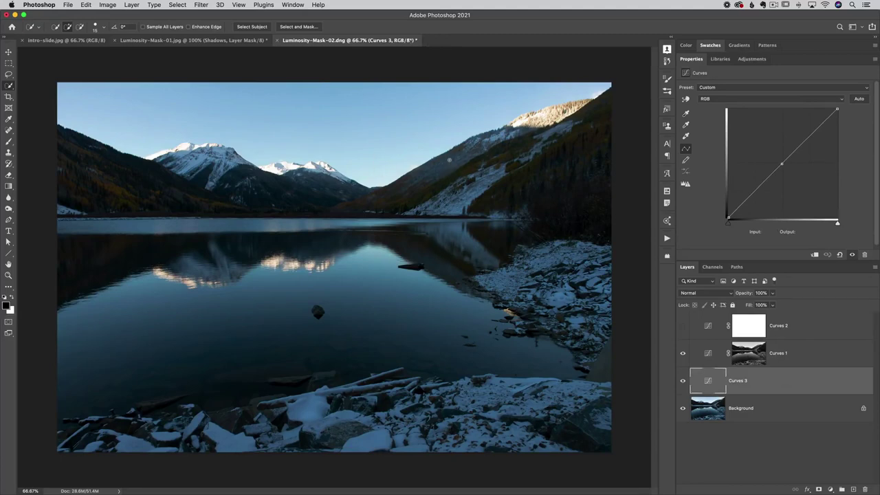
{"action": "key", "text": "BackSpace"}
{"action": "left_click", "coordinate": [708, 330]}
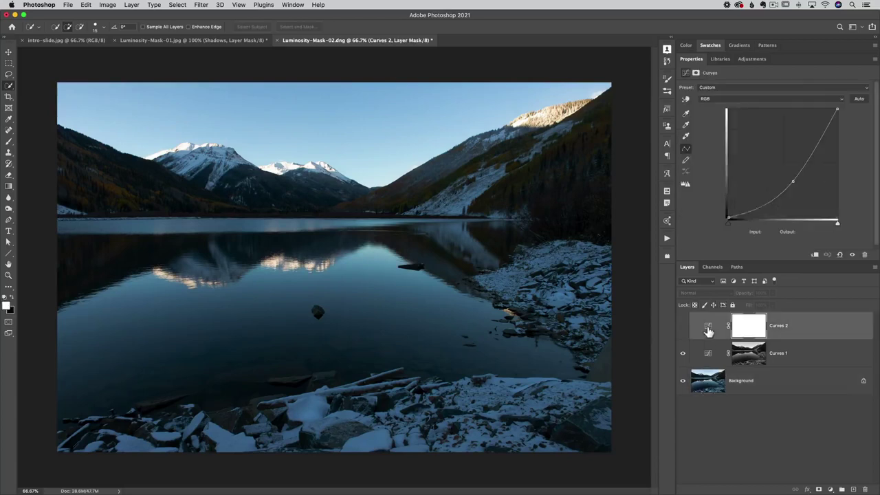
{"action": "key", "text": "BackSpace"}
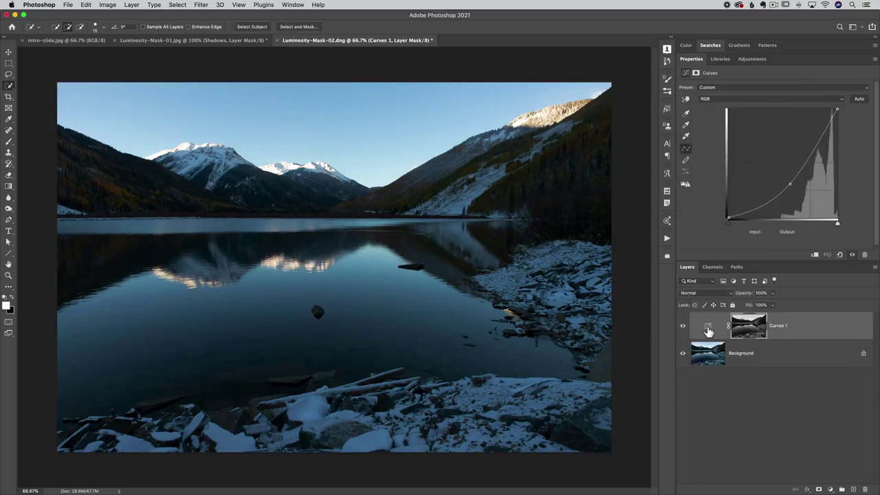
Raise the Curves 1 point until the curve is nearly straight, at input 133, output 134
{"action": "left_click", "coordinate": [748, 327]}
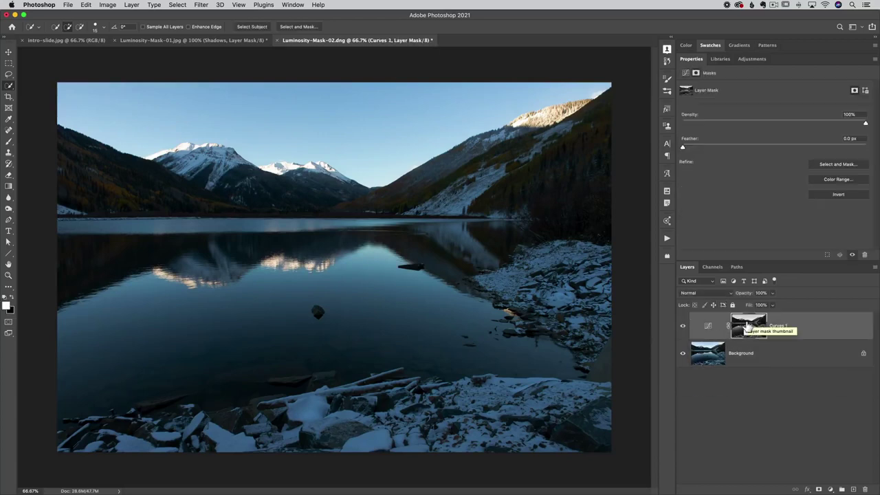
{"action": "left_click", "coordinate": [708, 325]}
{"action": "left_click_drag", "start_coordinate": [793, 186], "coordinate": [791, 169]}
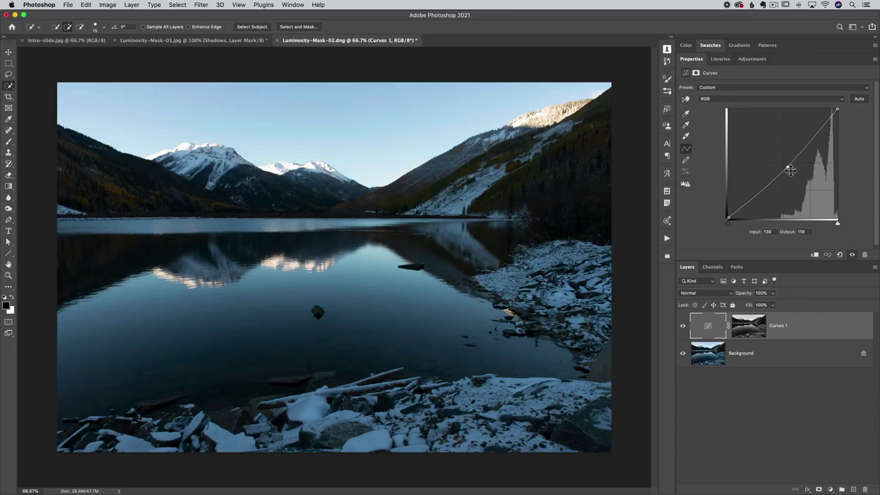
{"action": "mouse_move", "coordinate": [791, 170]}
{"action": "left_mouse_down"}
{"action": "mouse_move", "coordinate": [787, 186]}
{"action": "mouse_move", "coordinate": [786, 164]}
{"action": "left_mouse_up"}
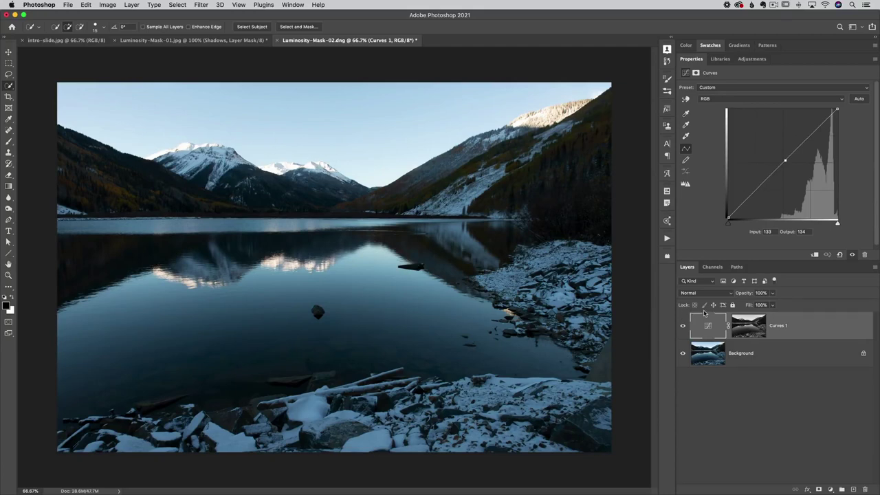
Inspect the Curves 1 layer mask on its own, and delete the Curves 1 layer
{"action": "left_click", "coordinate": [747, 327], "text": "alt"}
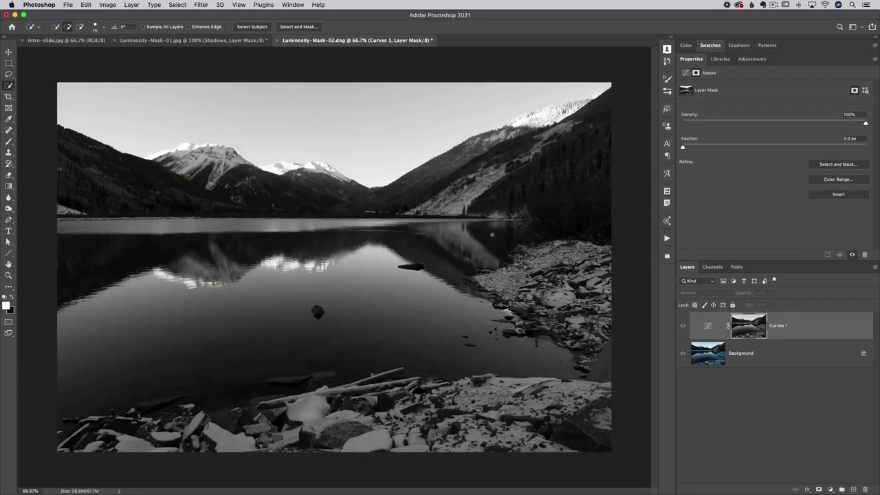
{"action": "left_click", "coordinate": [743, 332], "text": "alt"}
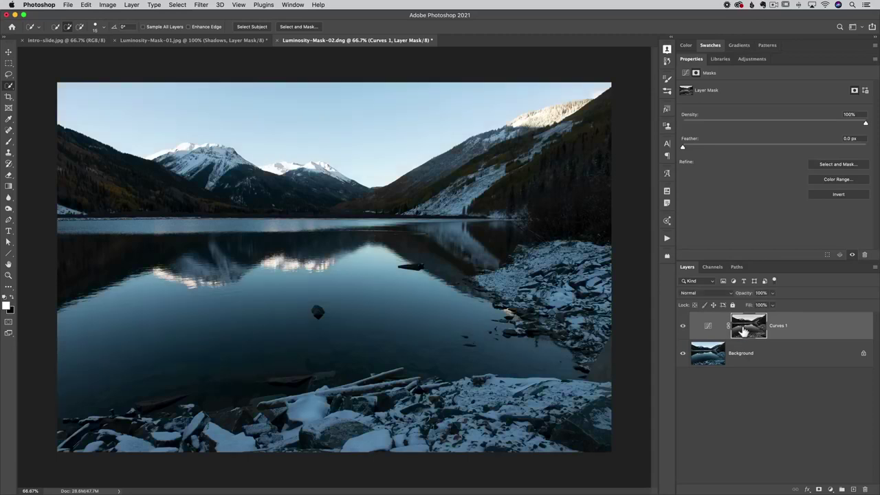
{"action": "left_click_drag", "start_coordinate": [711, 330], "coordinate": [864, 488]}
Display the Brights 1 channel and load it as a selection
{"action": "left_click", "coordinate": [712, 267]}
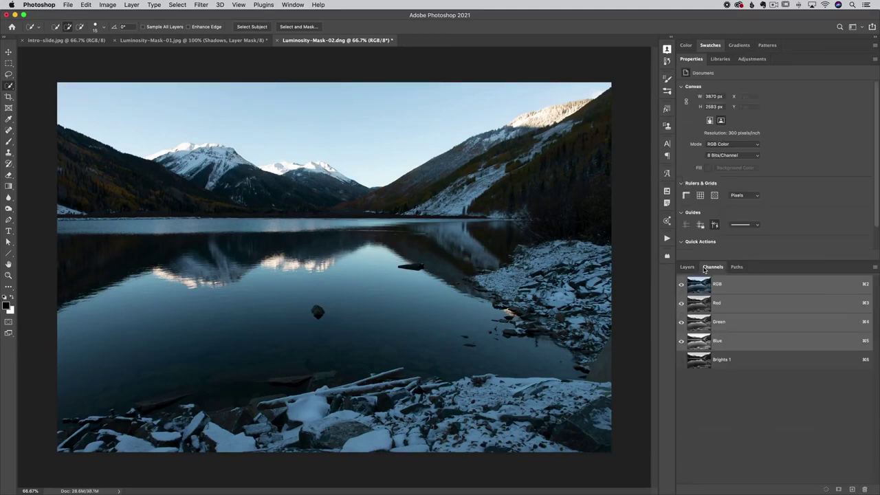
{"action": "left_click", "coordinate": [697, 364]}
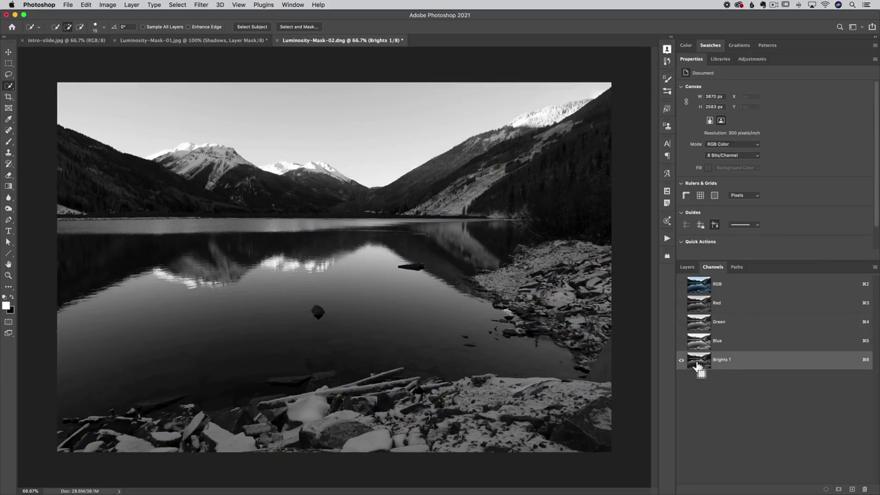
{"action": "left_click", "coordinate": [704, 366], "text": "super"}
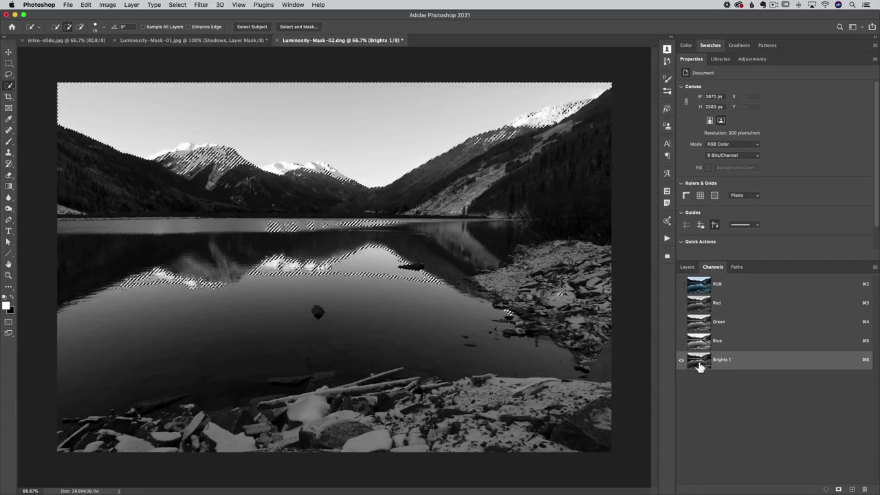
Intersect the selection with the Brights 1 channel again and save the narrower selection as a new alpha channel
{"action": "left_click_drag", "start_coordinate": [699, 367], "coordinate": [701, 368]}
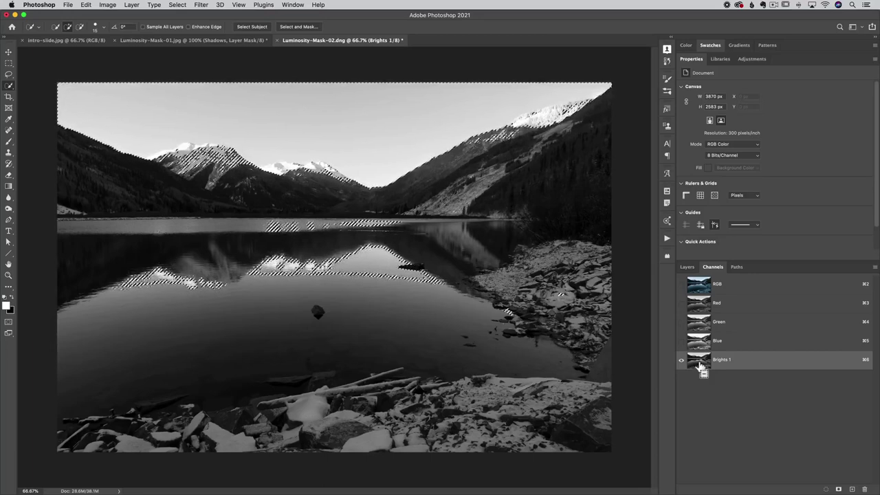
{"action": "left_click_drag", "start_coordinate": [701, 368], "coordinate": [700, 368]}
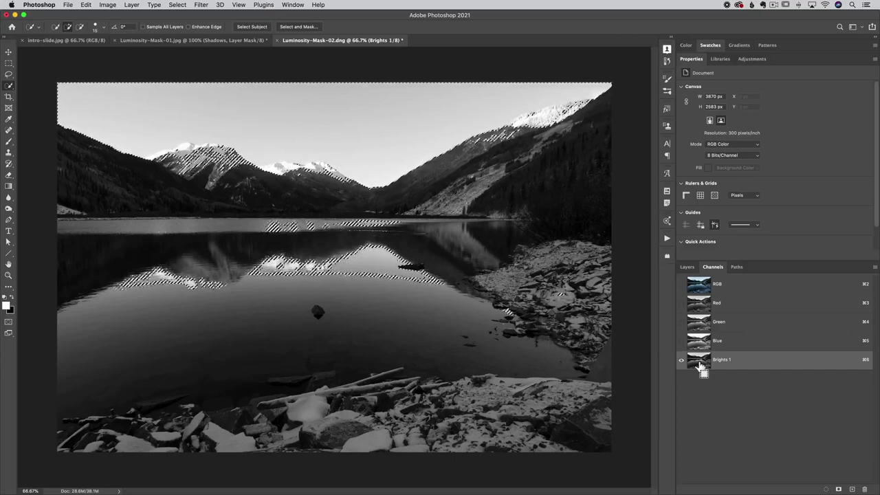
{"action": "left_click_drag", "start_coordinate": [700, 367], "coordinate": [699, 366]}
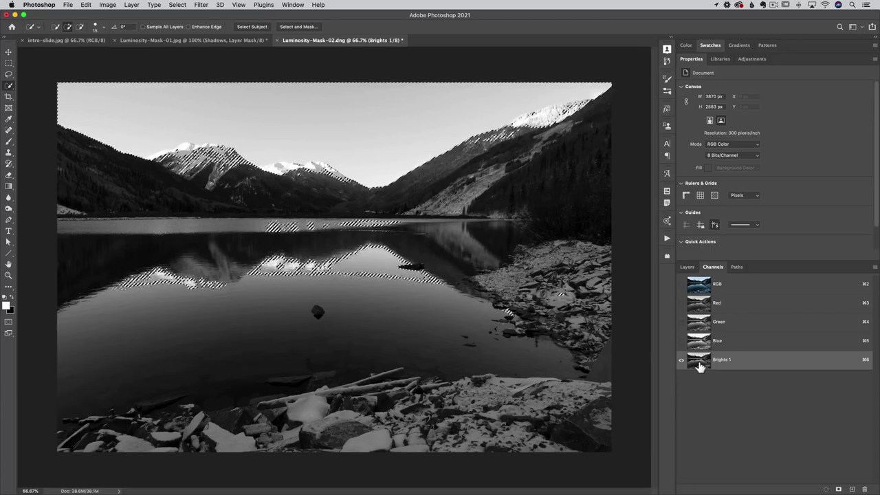
{"action": "left_click_drag", "start_coordinate": [699, 366], "coordinate": [699, 367]}
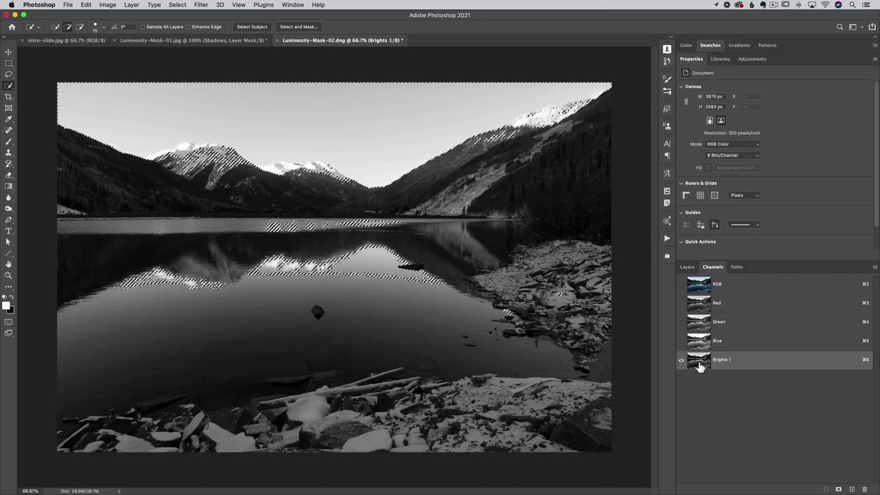
{"action": "left_click_drag", "start_coordinate": [699, 366], "coordinate": [699, 365]}
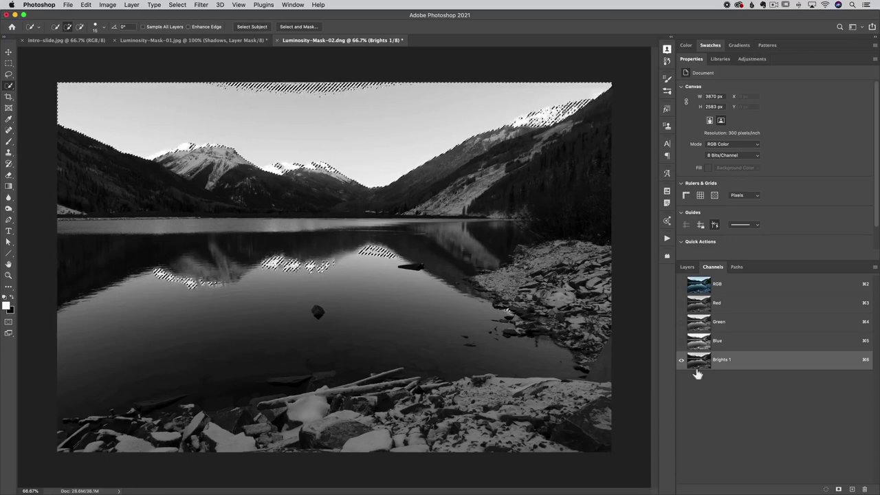
{"action": "left_click", "coordinate": [840, 489]}
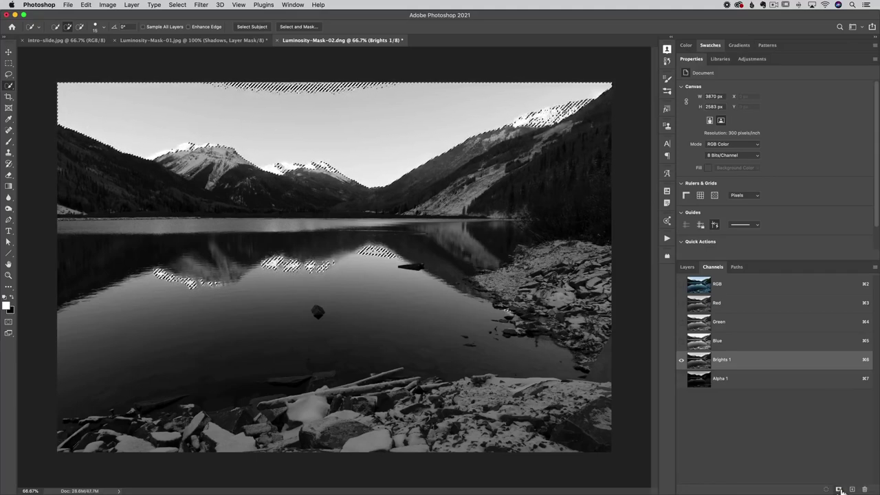
Display the Alpha 1 channel, intersect the selection with it, and save the result as another alpha channel
{"action": "left_click", "coordinate": [699, 378]}
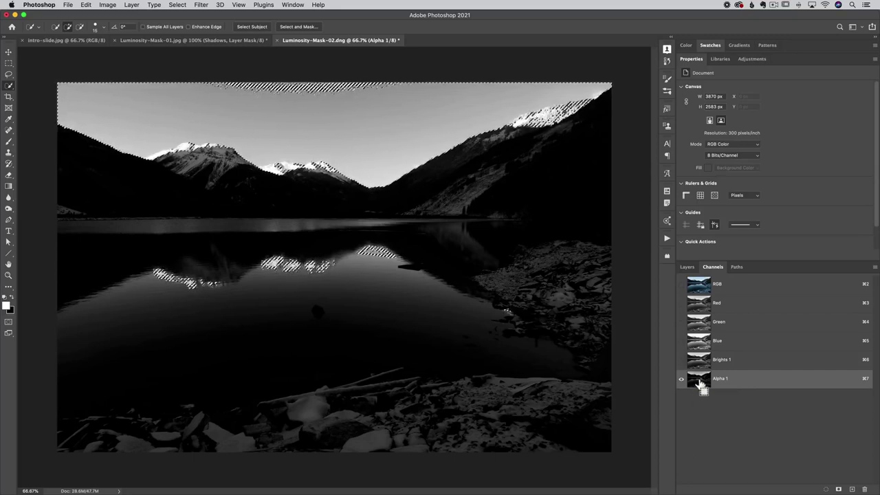
{"action": "left_click_drag", "start_coordinate": [701, 377], "coordinate": [702, 386]}
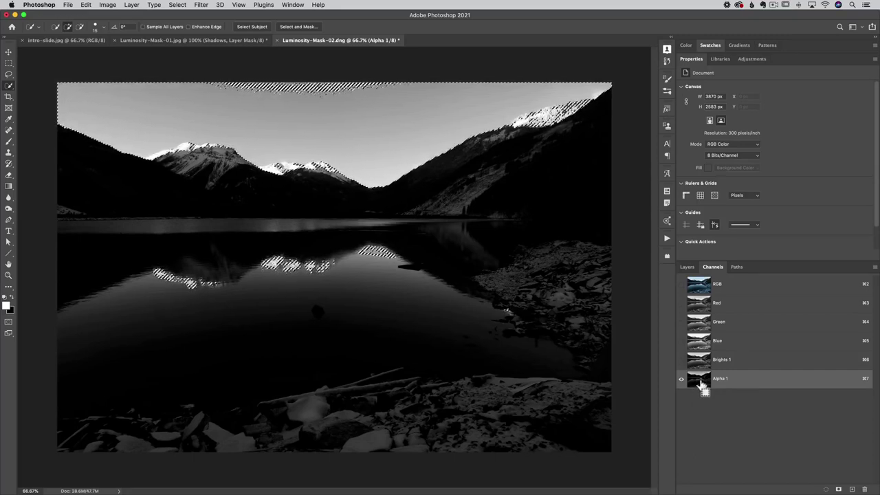
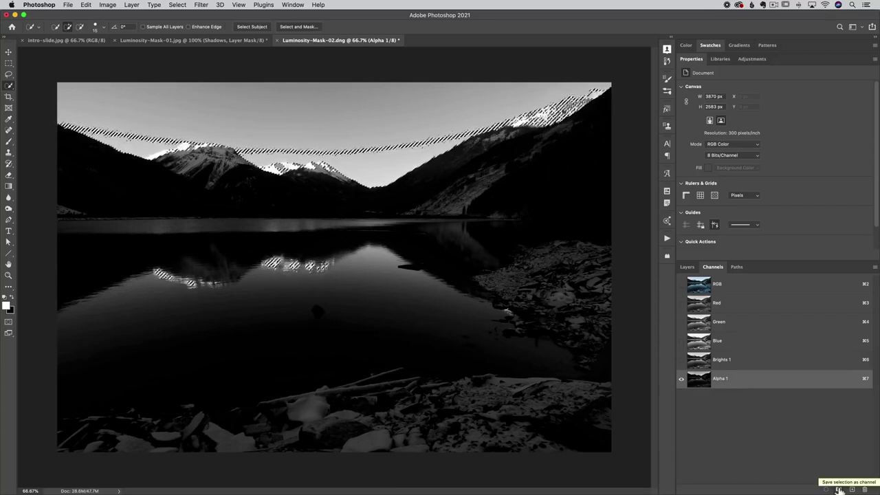
{"action": "left_click", "coordinate": [839, 488]}
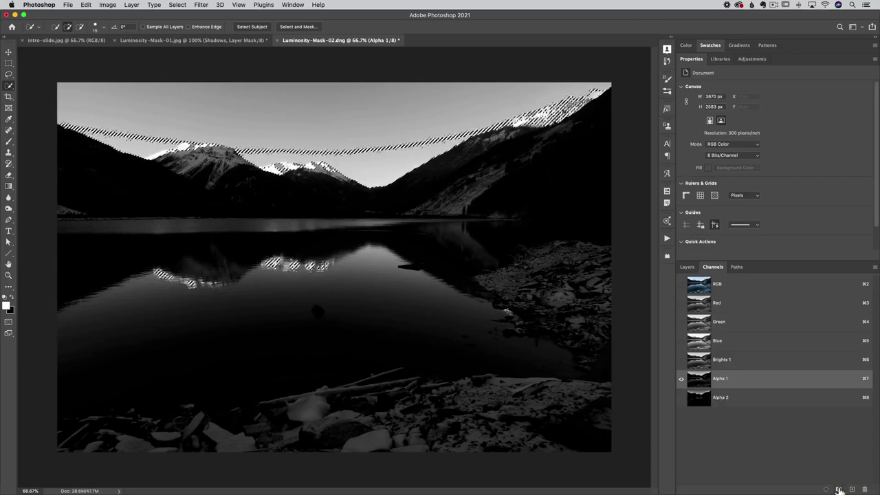
Display the Alpha 2 channel, intersect the selection with it, and save the result as a further alpha channel
{"action": "left_click", "coordinate": [703, 399]}
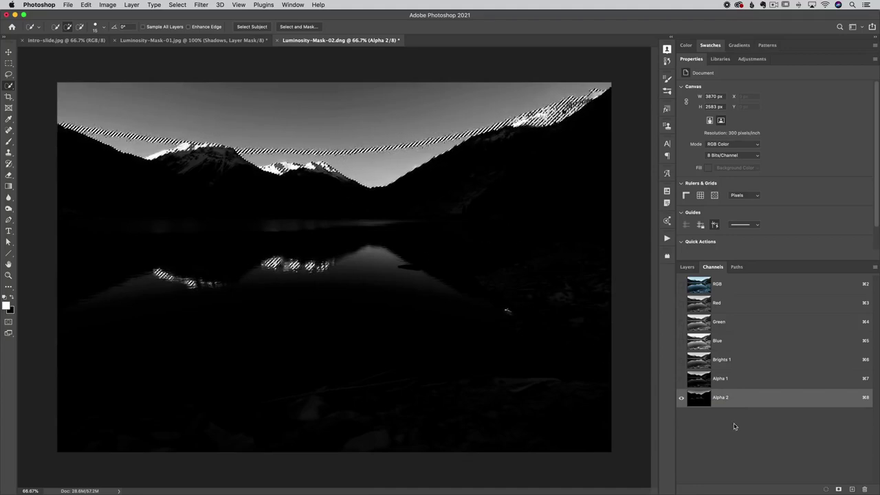
{"action": "left_click_drag", "start_coordinate": [703, 406], "coordinate": [707, 409]}
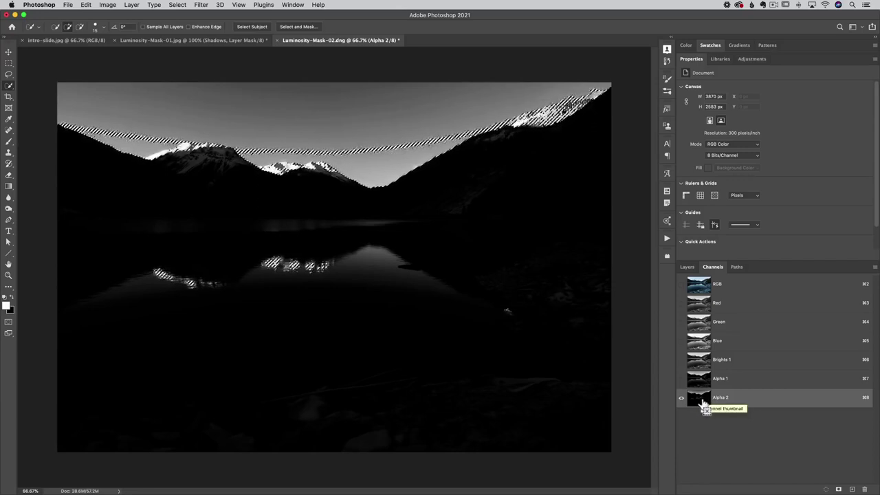
{"action": "left_click", "coordinate": [703, 405], "text": "super"}
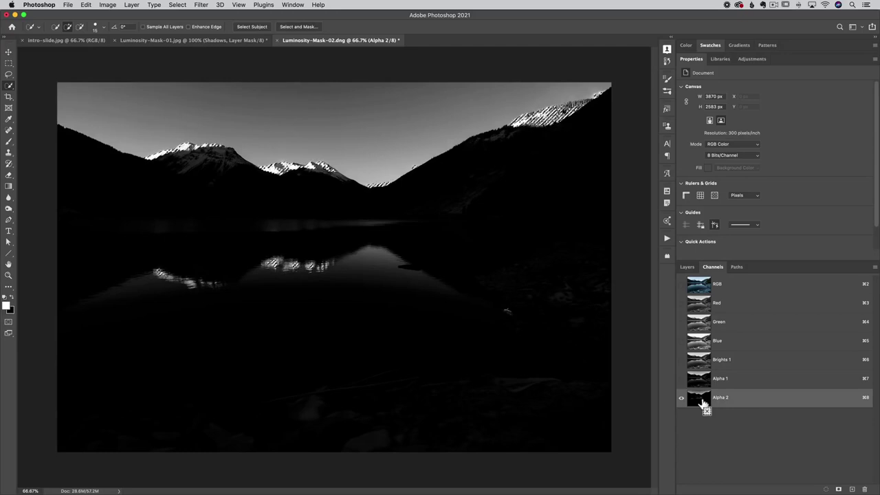
{"action": "left_click", "coordinate": [838, 488]}
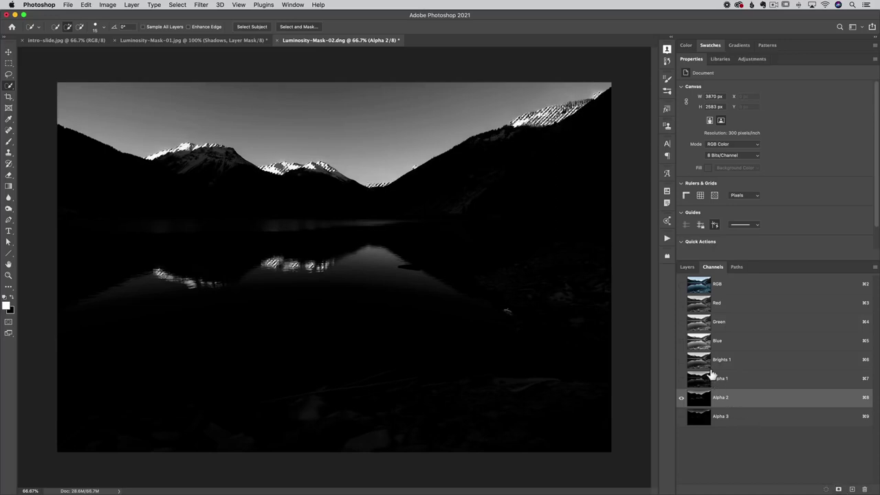
Rename the Alpha 1 channel to Brights 2
{"action": "left_click", "coordinate": [723, 384]}
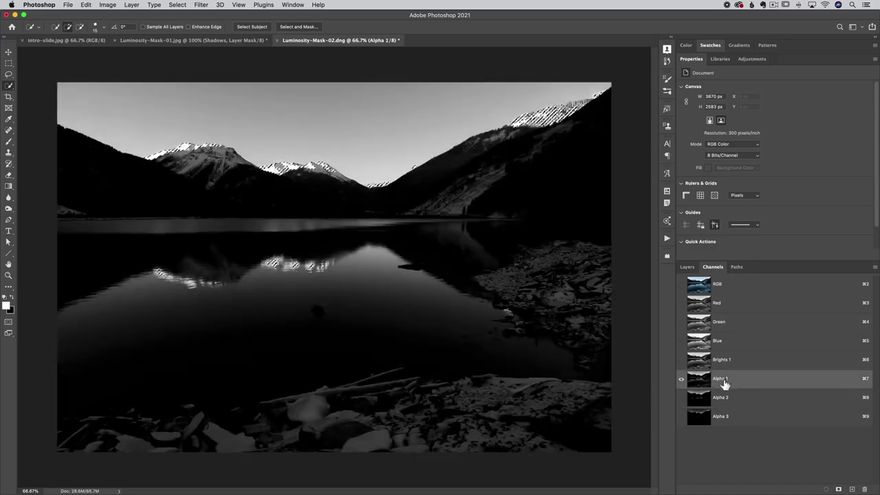
{"action": "double_click", "coordinate": [721, 380]}
{"action": "type", "text": "Bri"}
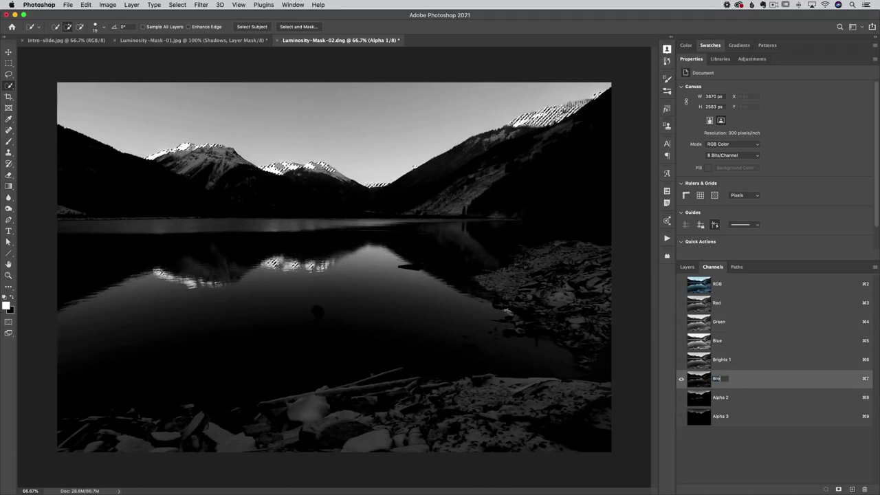
{"action": "key", "text": "BackSpace"}
{"action": "type", "text": "ghts 2"}
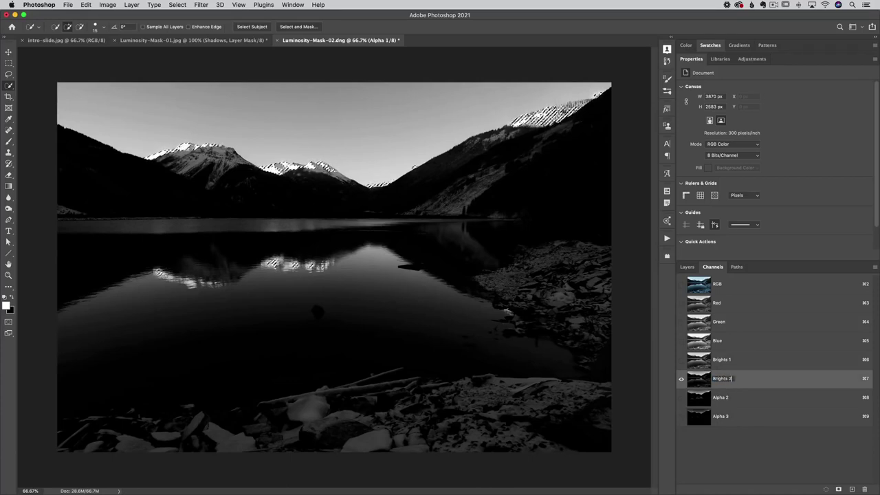
Confirm the Brights 2 name, and rename the Alpha 2 channel to Brights 3 and the Alpha 3 channel to Brights 4
{"action": "key", "text": "Return"}
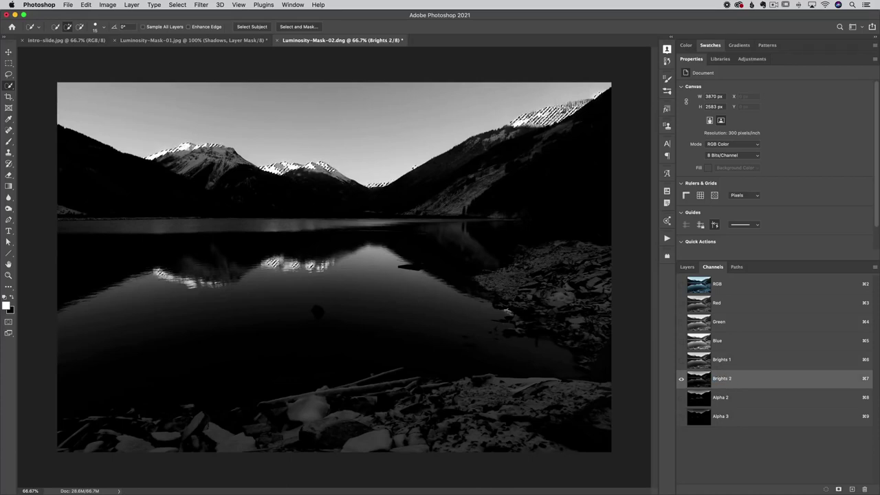
{"action": "double_click", "coordinate": [722, 397]}
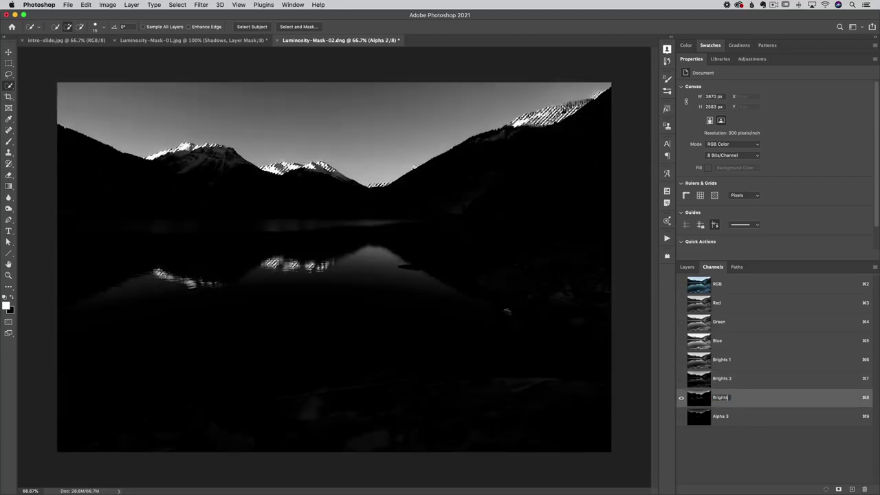
{"action": "key", "text": "Return"}
{"action": "double_click", "coordinate": [719, 416]}
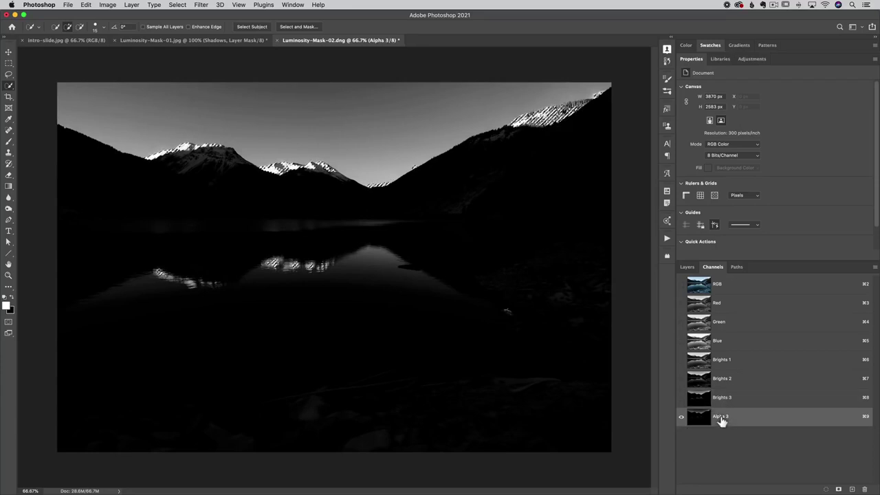
{"action": "type", "text": "B"}
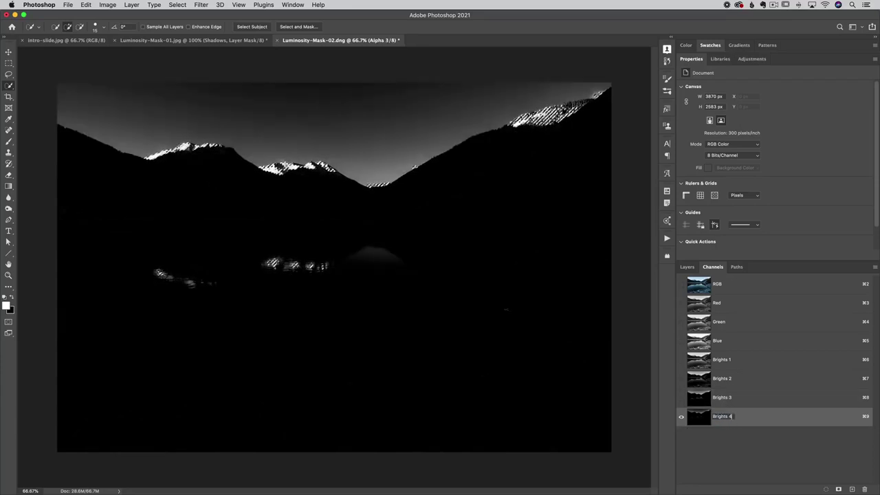
{"action": "type", "text": "rights 4"}
{"action": "key", "text": "Return"}
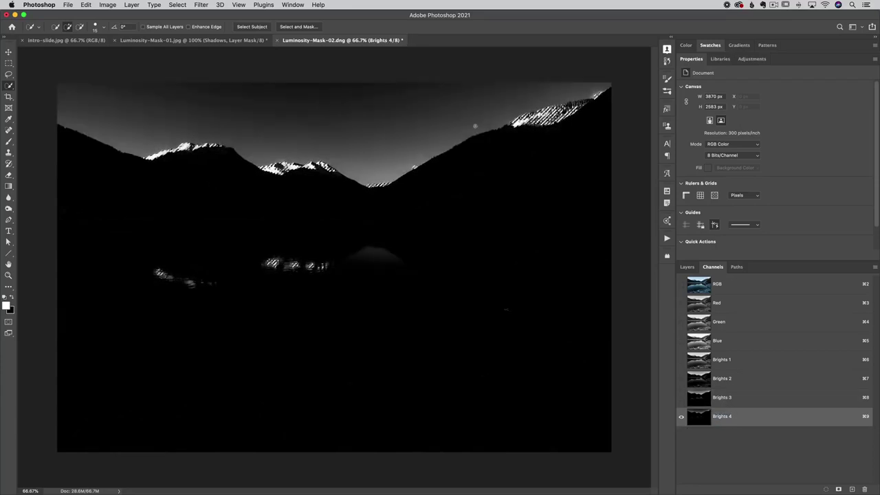
Deselect the active selection and display the Brights 1 to Brights 4 channels one after another
{"action": "left_click", "coordinate": [177, 5]}
{"action": "left_click", "coordinate": [184, 23]}
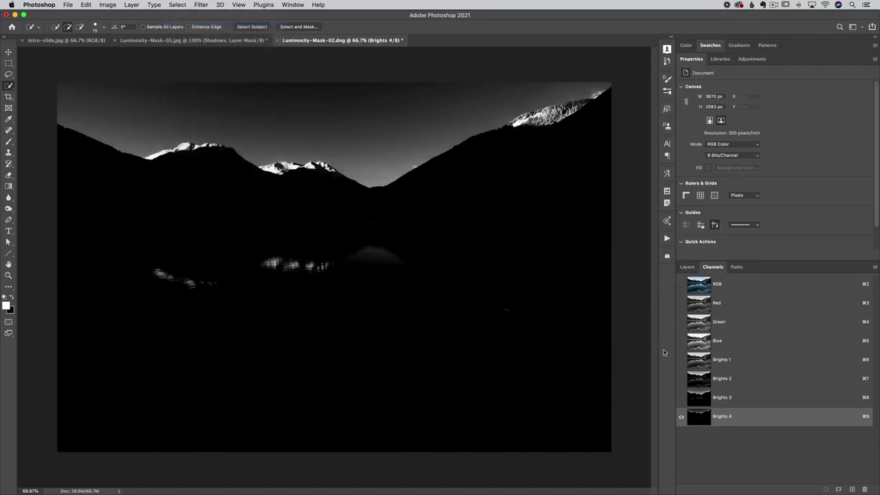
{"action": "left_click", "coordinate": [701, 365]}
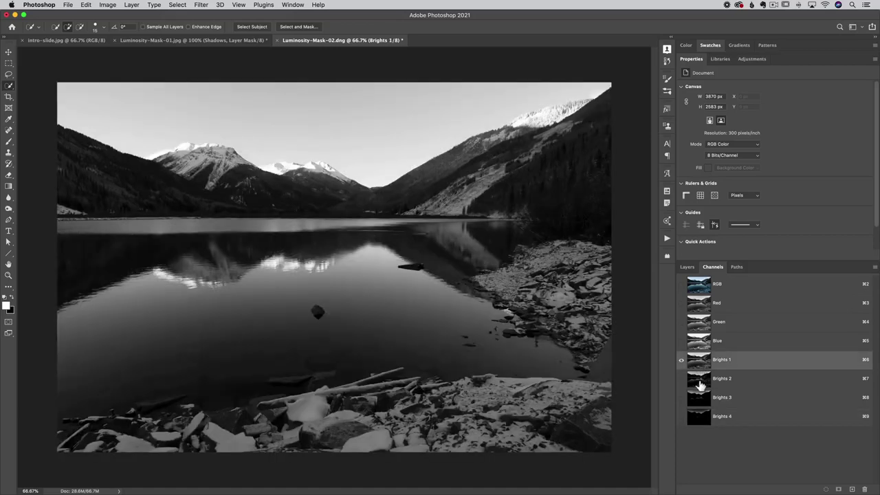
{"action": "left_click", "coordinate": [699, 385]}
{"action": "left_click", "coordinate": [698, 402]}
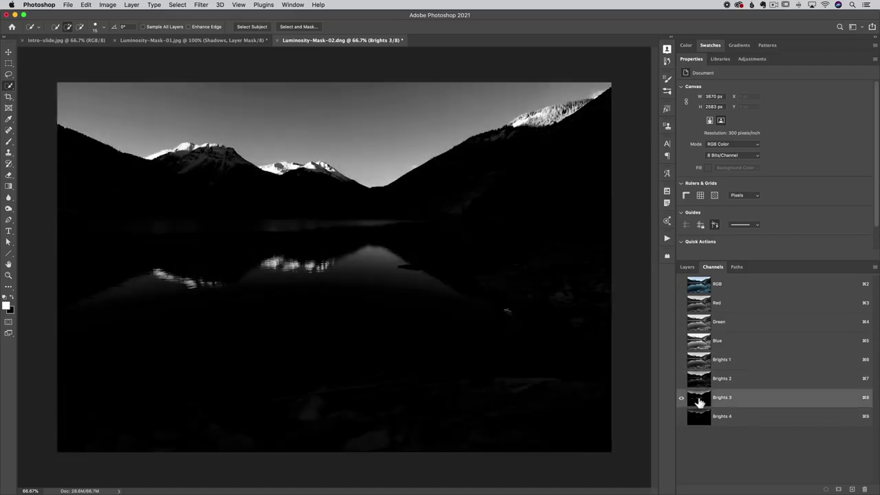
{"action": "left_click", "coordinate": [699, 419]}
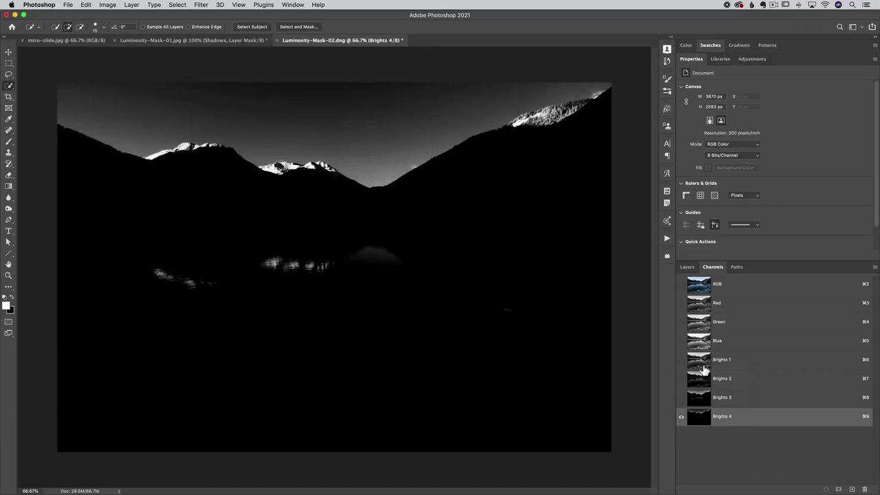
Compare the Brights 1 to Brights 4 channels to examine how the bright tonal range narrows from one mask to the next
{"action": "left_click", "coordinate": [703, 371]}
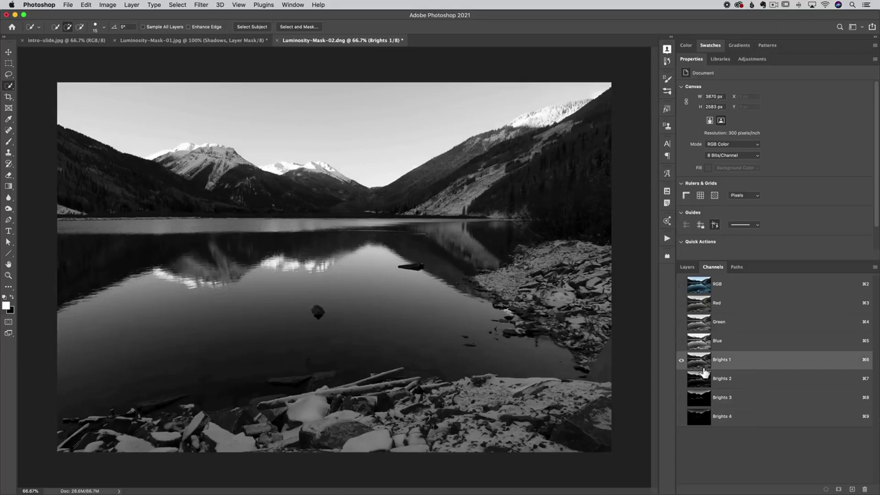
{"action": "left_click", "coordinate": [703, 380]}
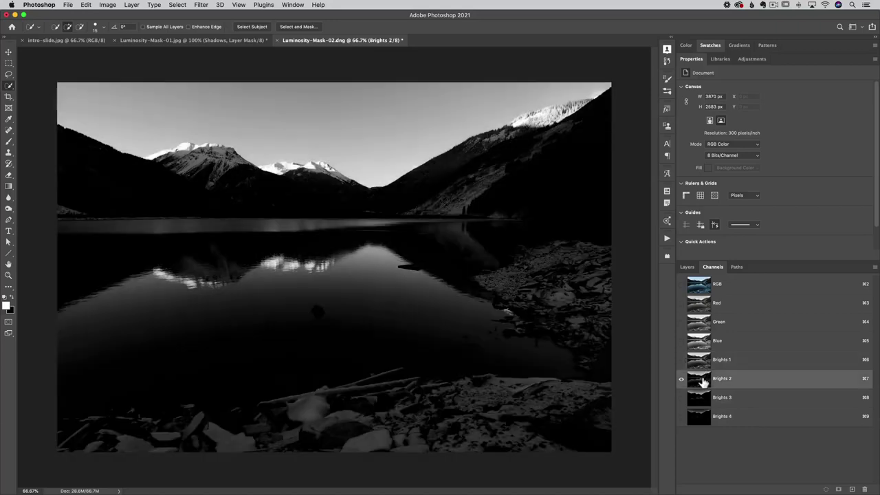
{"action": "left_click", "coordinate": [700, 402]}
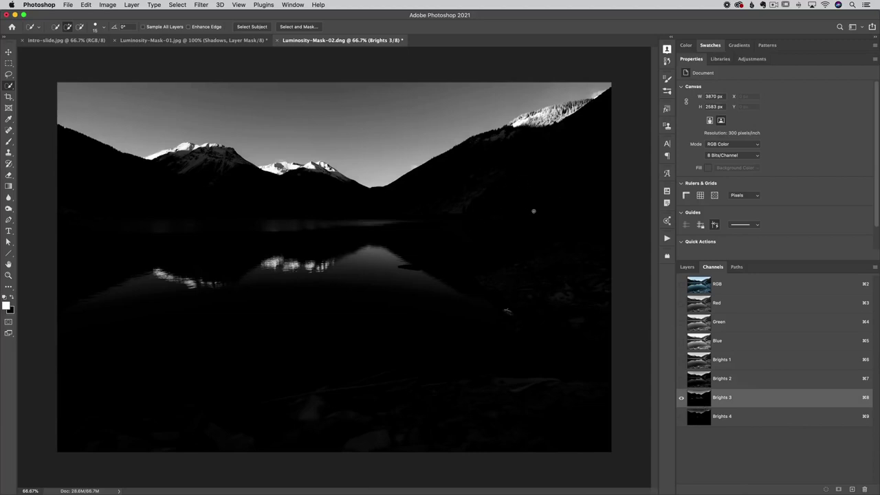
{"action": "left_click", "coordinate": [706, 424]}
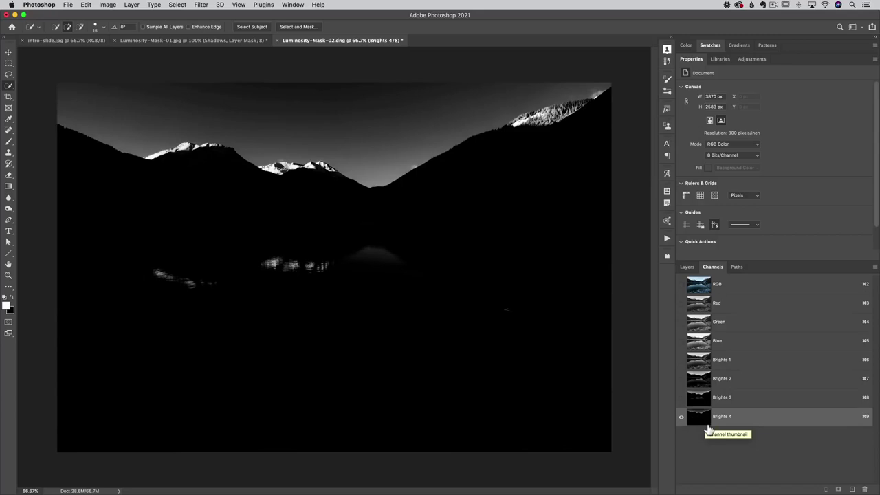
{"action": "left_click", "coordinate": [698, 362]}
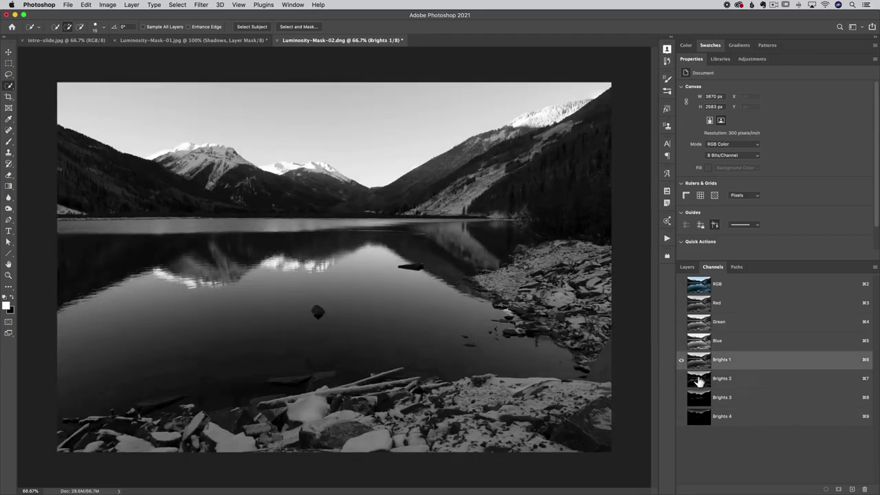
{"action": "left_click", "coordinate": [698, 380]}
{"action": "left_click", "coordinate": [698, 398]}
{"action": "left_click", "coordinate": [698, 416]}
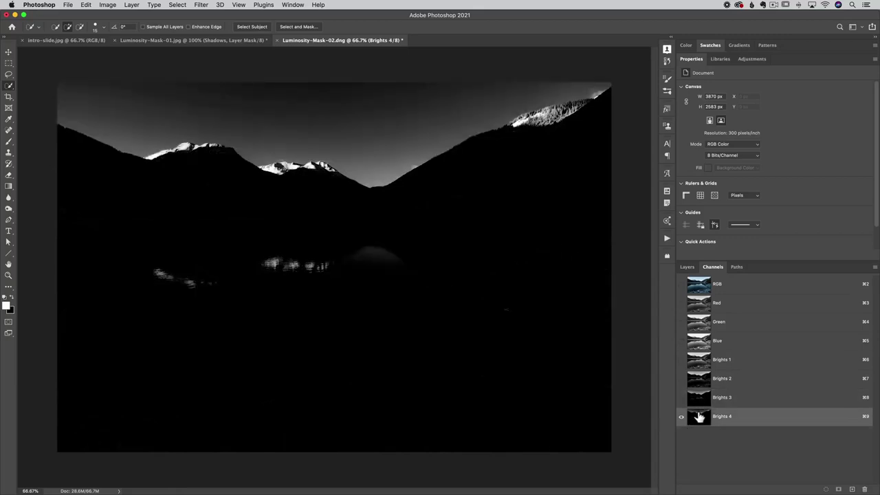
{"action": "left_click", "coordinate": [704, 367]}
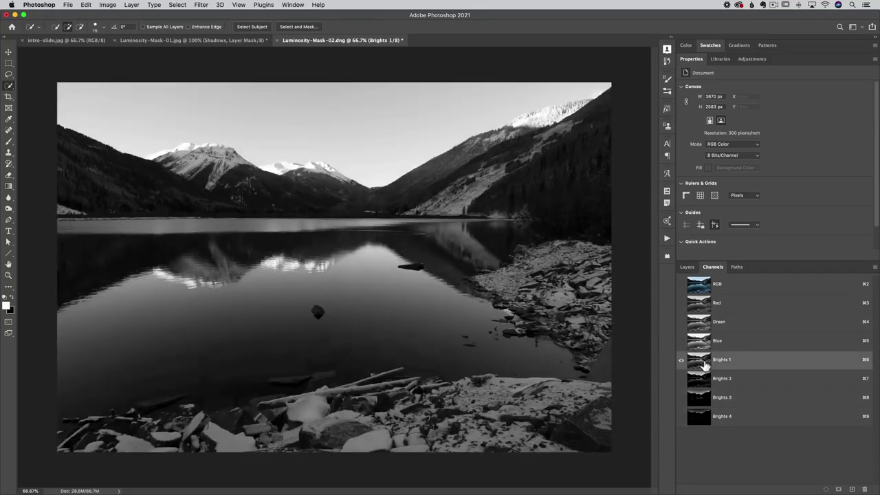
{"action": "left_click", "coordinate": [698, 416]}
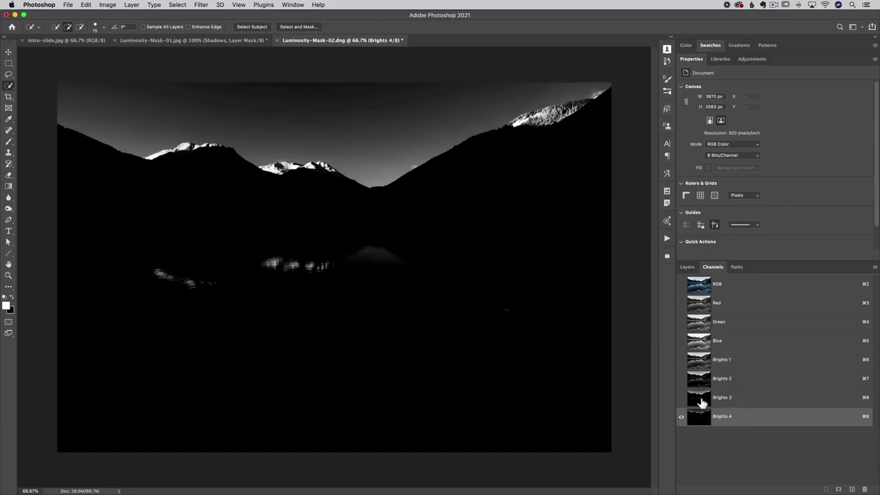
Load the Brights 3 channel as a selection and return to the RGB composite view
{"action": "left_click", "coordinate": [700, 401]}
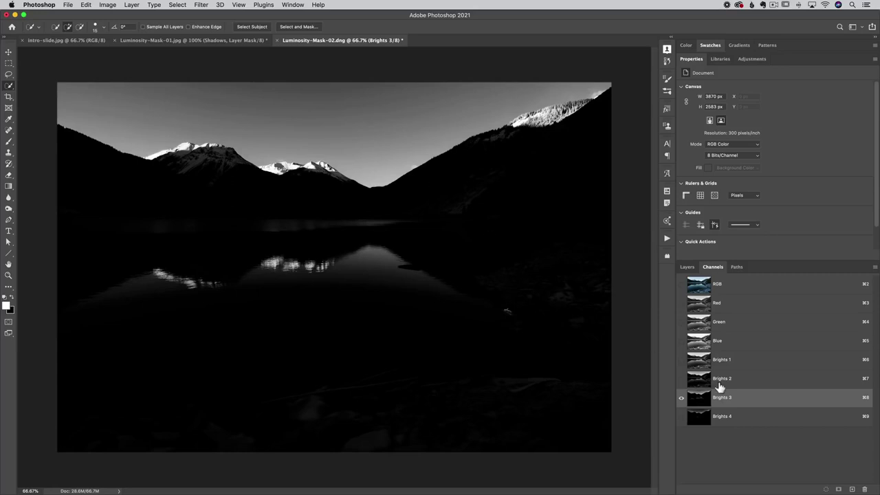
{"action": "left_click_drag", "start_coordinate": [698, 405], "coordinate": [700, 401]}
{"action": "left_click", "coordinate": [700, 402], "text": "super"}
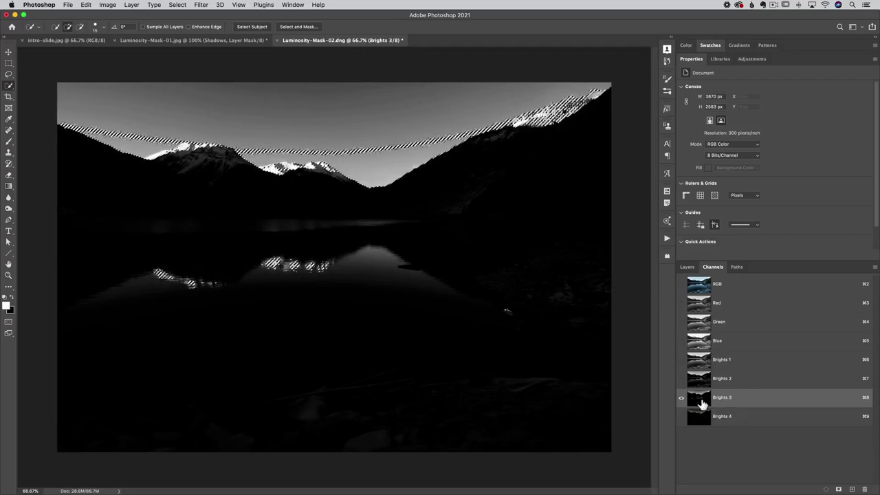
{"action": "left_click", "coordinate": [702, 290]}
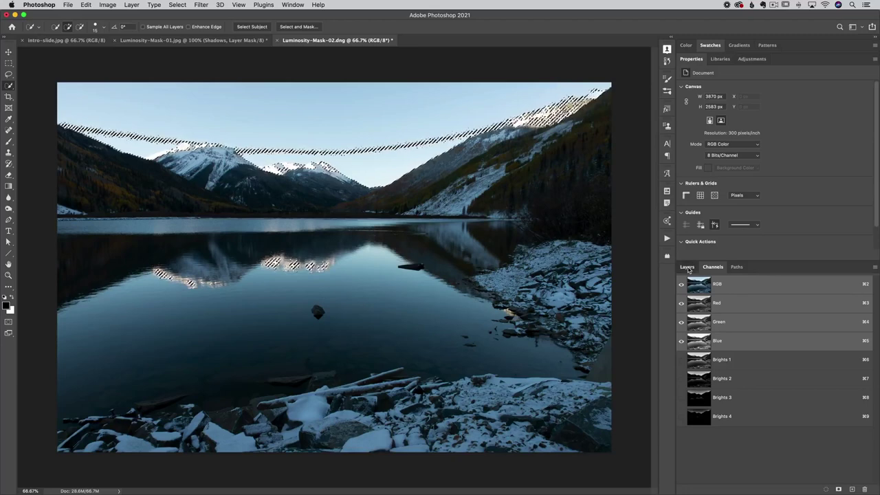
Add a Curves adjustment layer masked by the Brights 3 selection and place a curve point at input 107, output 111
{"action": "left_click", "coordinate": [687, 266]}
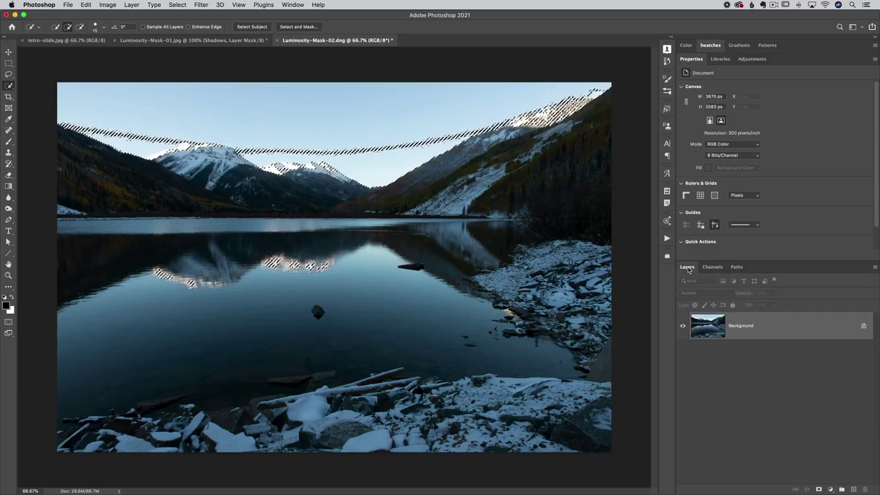
{"action": "left_click", "coordinate": [751, 59]}
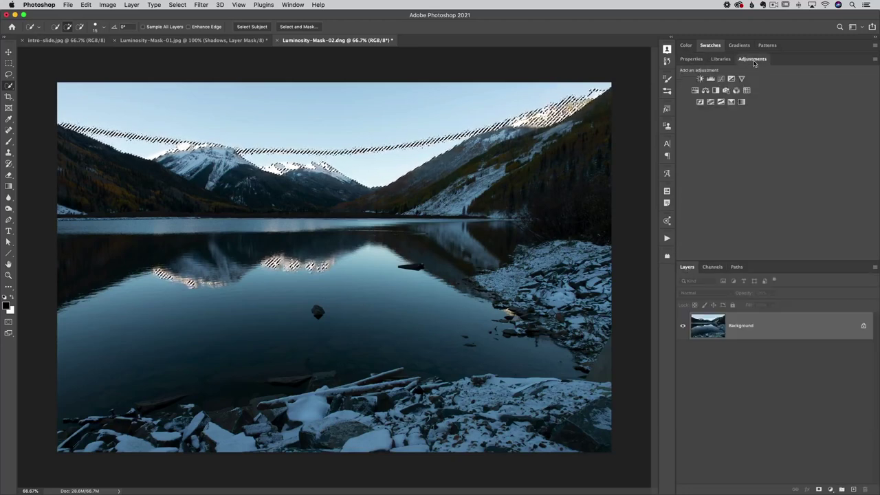
{"action": "left_click", "coordinate": [720, 80]}
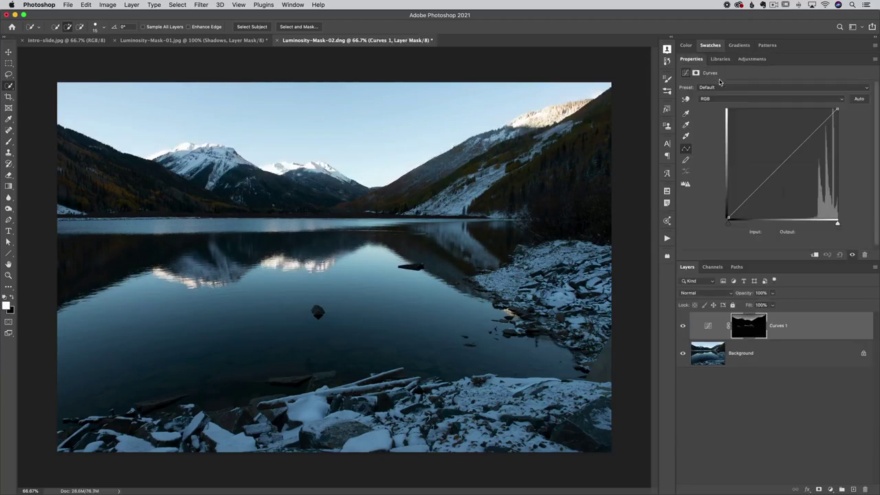
{"action": "mouse_move", "coordinate": [785, 162]}
{"action": "left_mouse_down"}
{"action": "mouse_move", "coordinate": [771, 156]}
{"action": "mouse_move", "coordinate": [793, 190]}
{"action": "mouse_move", "coordinate": [771, 152]}
{"action": "mouse_move", "coordinate": [792, 193]}
{"action": "mouse_move", "coordinate": [777, 172]}
{"action": "mouse_move", "coordinate": [797, 182]}
{"action": "mouse_move", "coordinate": [777, 157]}
{"action": "mouse_move", "coordinate": [794, 203]}
{"action": "mouse_move", "coordinate": [771, 169]}
{"action": "mouse_move", "coordinate": [786, 205]}
{"action": "mouse_move", "coordinate": [775, 172]}
{"action": "left_mouse_up"}
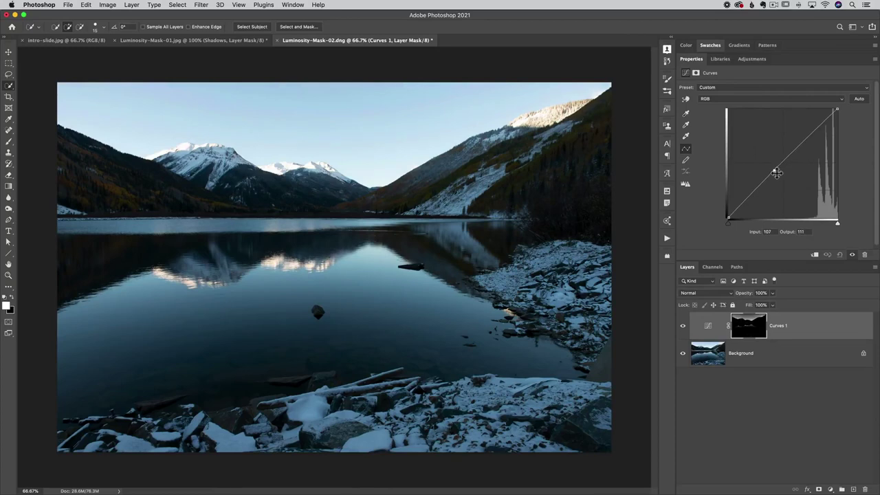
Load the Brights 1 channel as a selection, view that channel, and return to the RGB composite
{"action": "left_click", "coordinate": [711, 266]}
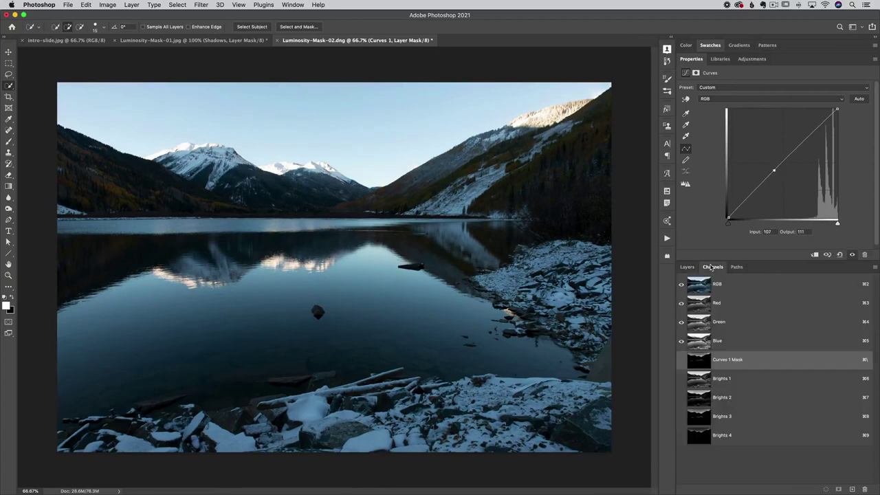
{"action": "left_click", "coordinate": [705, 387], "text": "super"}
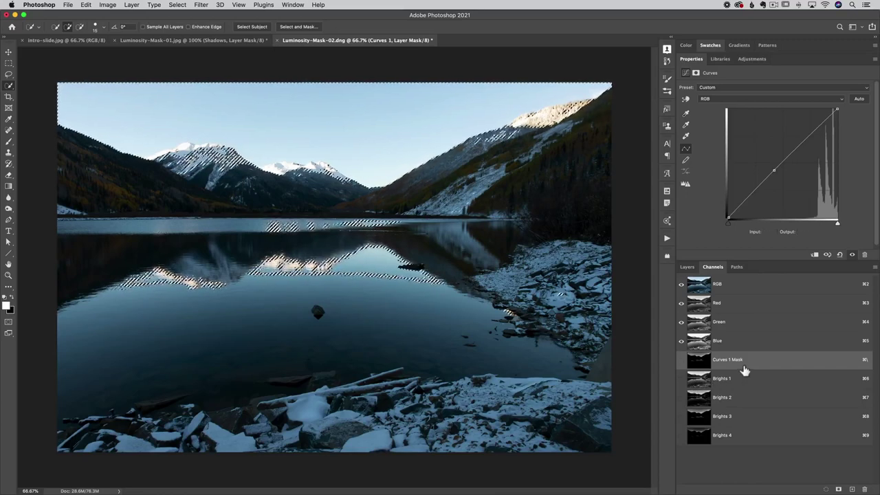
{"action": "left_click", "coordinate": [701, 383]}
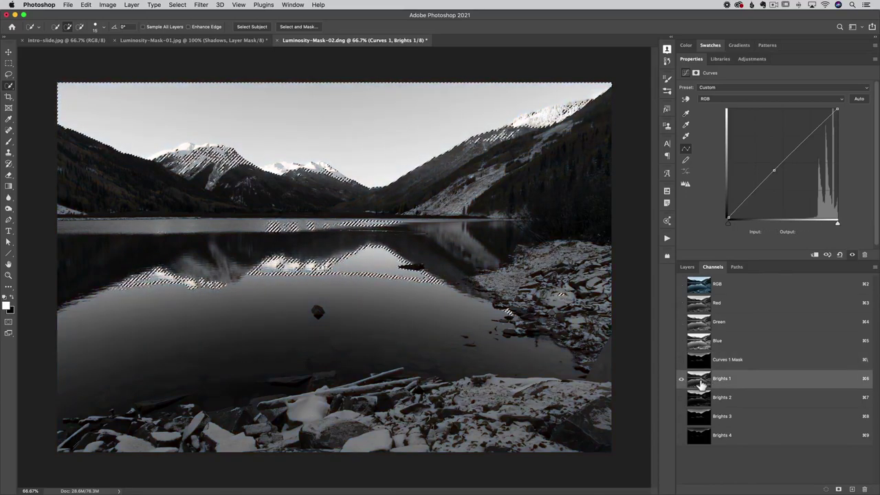
{"action": "left_click", "coordinate": [701, 289]}
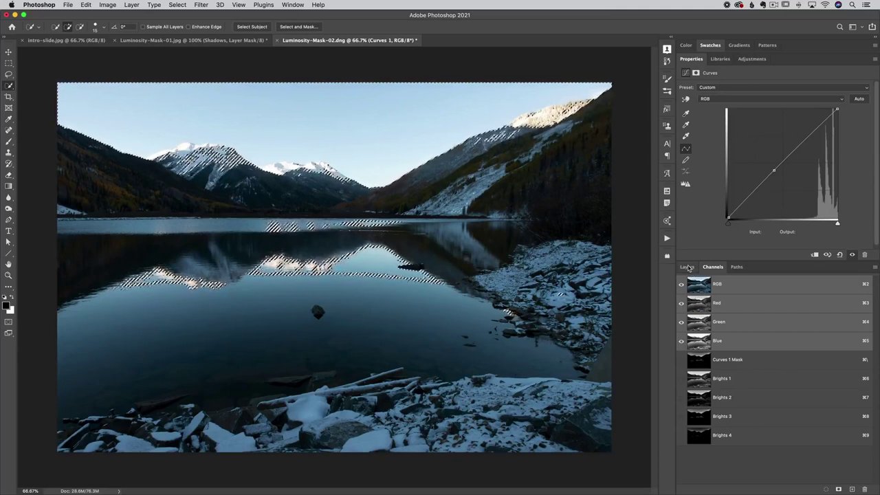
Add a second Curves adjustment layer masked by the Brights 1 selection and try bending its midtones downward
{"action": "left_click", "coordinate": [687, 267]}
{"action": "left_click", "coordinate": [752, 58]}
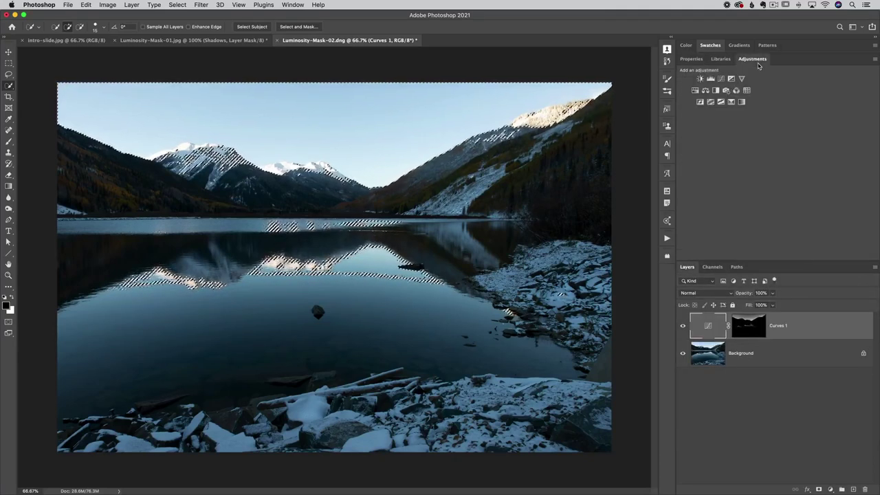
{"action": "left_click", "coordinate": [719, 79]}
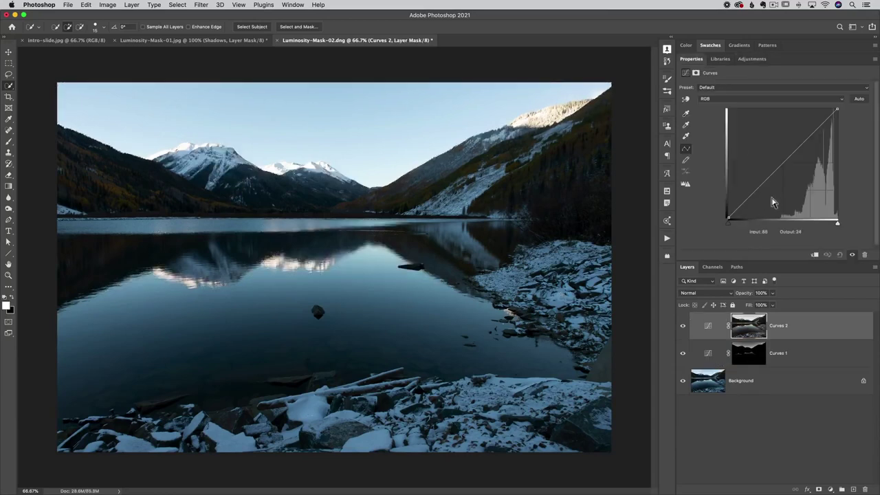
{"action": "left_click_drag", "start_coordinate": [782, 169], "coordinate": [781, 194]}
Try darkening the image with the Curves 1 layer, and bring its curve point back to about input 123, output 122
{"action": "left_click", "coordinate": [715, 352]}
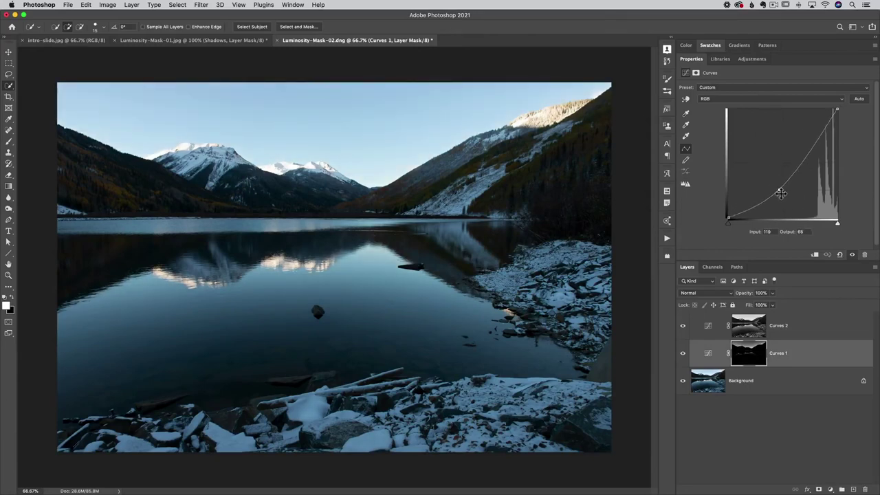
{"action": "mouse_move", "coordinate": [781, 193]}
{"action": "left_mouse_down"}
{"action": "mouse_move", "coordinate": [767, 176]}
{"action": "mouse_move", "coordinate": [777, 194]}
{"action": "mouse_move", "coordinate": [795, 184]}
{"action": "left_mouse_up"}
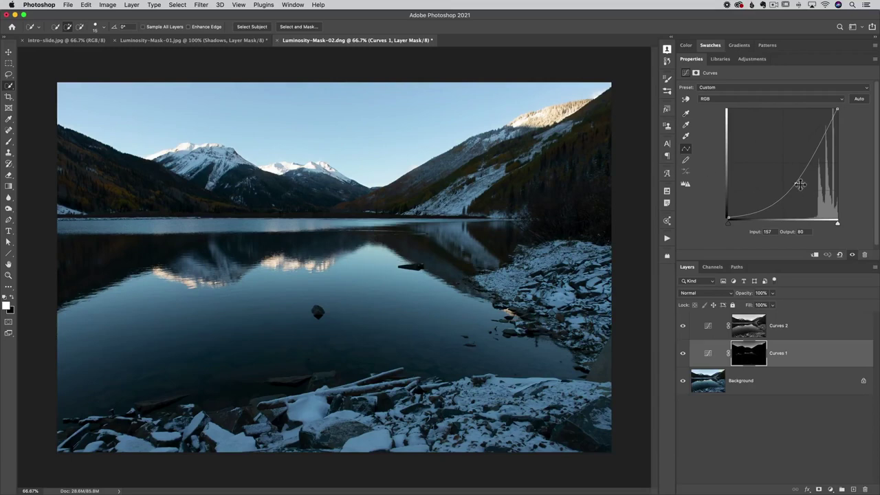
{"action": "mouse_move", "coordinate": [797, 183]}
{"action": "left_mouse_down"}
{"action": "mouse_move", "coordinate": [764, 147]}
{"action": "mouse_move", "coordinate": [808, 195]}
{"action": "mouse_move", "coordinate": [780, 171]}
{"action": "mouse_move", "coordinate": [801, 189]}
{"action": "mouse_move", "coordinate": [785, 177]}
{"action": "mouse_move", "coordinate": [797, 187]}
{"action": "mouse_move", "coordinate": [792, 181]}
{"action": "left_mouse_up"}
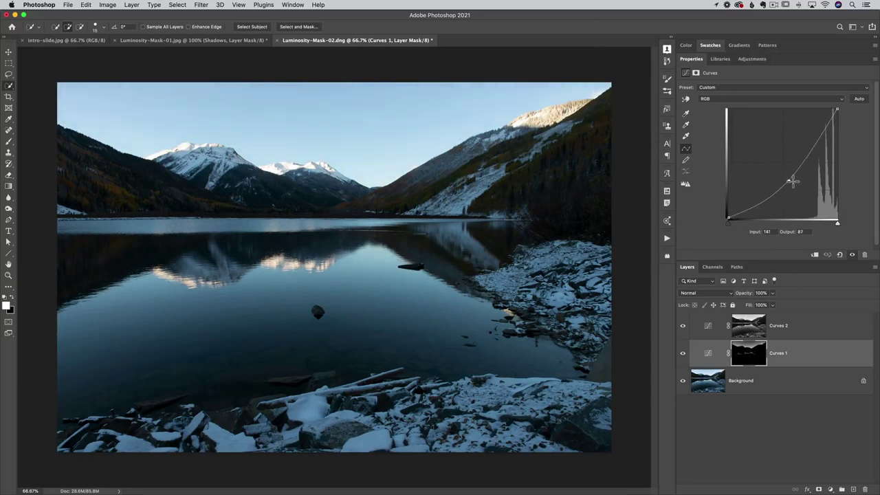
{"action": "left_click_drag", "start_coordinate": [792, 181], "coordinate": [784, 166]}
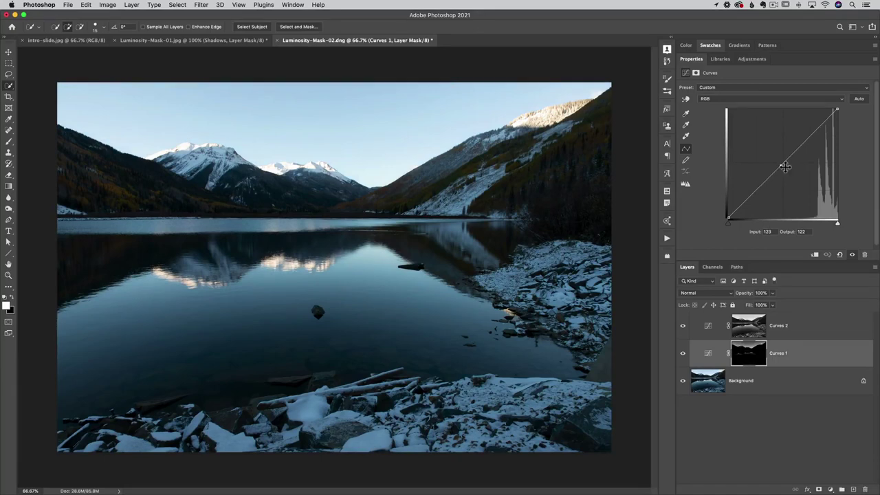
Hide the Curves 1 layer and darken the image with the Curves 2 layer by moving its curve point to input 127, output 88
{"action": "left_click", "coordinate": [683, 353]}
{"action": "left_click", "coordinate": [710, 328]}
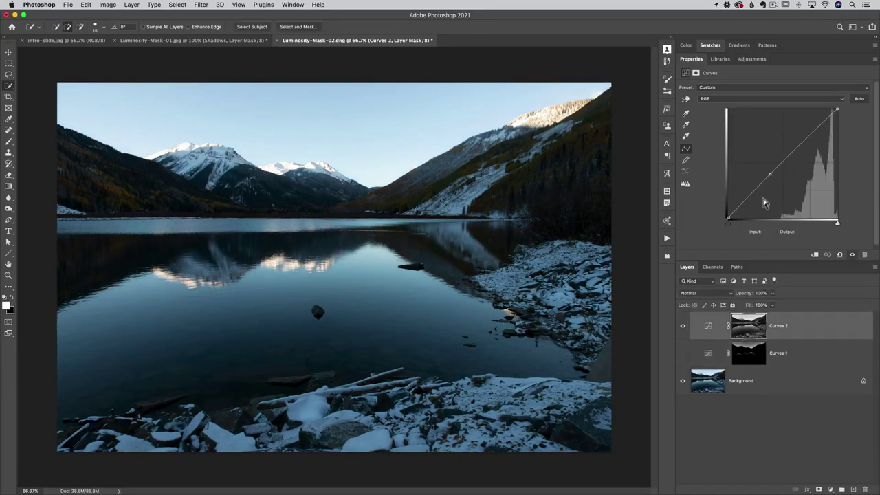
{"action": "left_click", "coordinate": [785, 163]}
{"action": "left_click_drag", "start_coordinate": [784, 156], "coordinate": [783, 180]}
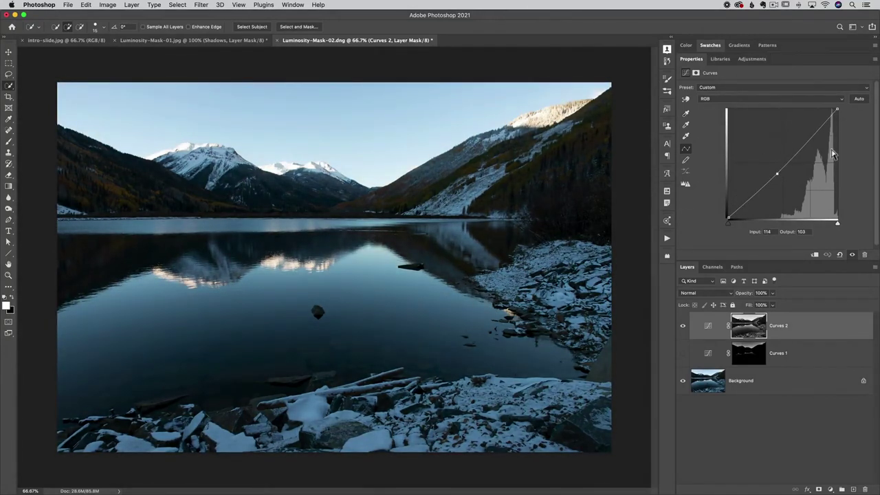
{"action": "left_click_drag", "start_coordinate": [781, 172], "coordinate": [787, 179]}
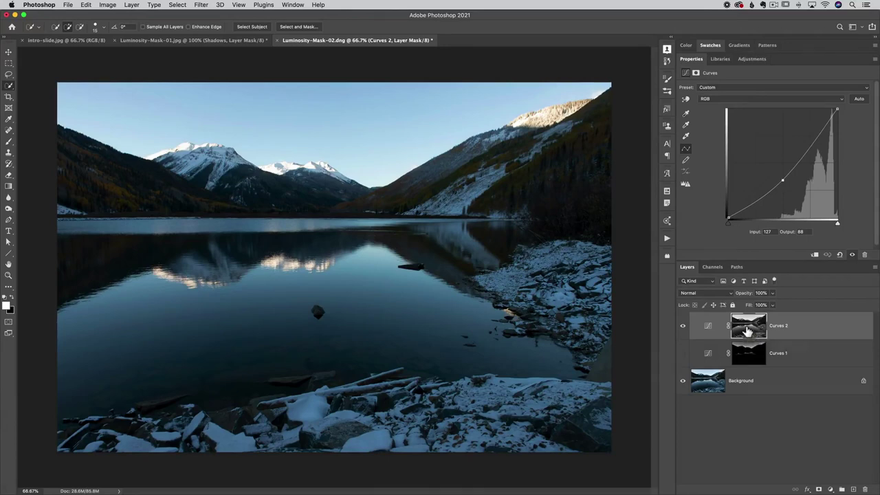
Target the Curves 2 layer mask and set up a 300 px round brush from General Brushes with 100% flow
{"action": "left_click", "coordinate": [750, 333]}
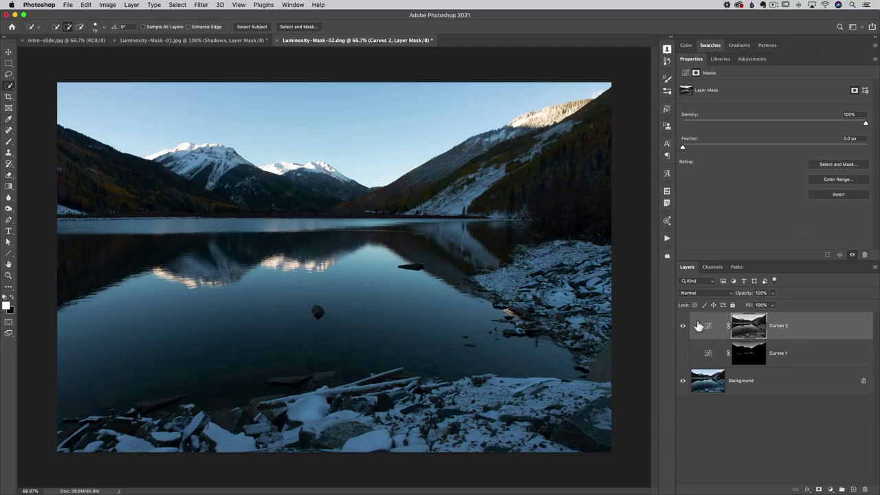
{"action": "left_click", "coordinate": [700, 326]}
{"action": "left_click", "coordinate": [745, 331]}
{"action": "key", "text": "b"}
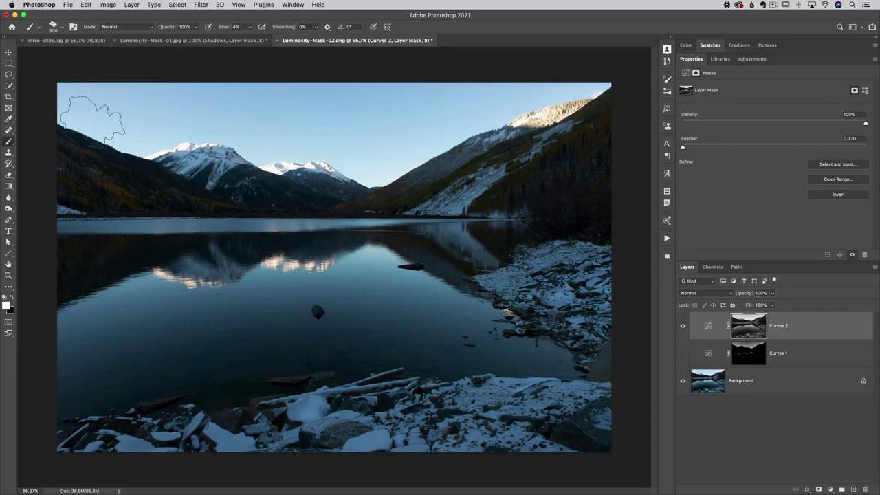
{"action": "left_click", "coordinate": [54, 33]}
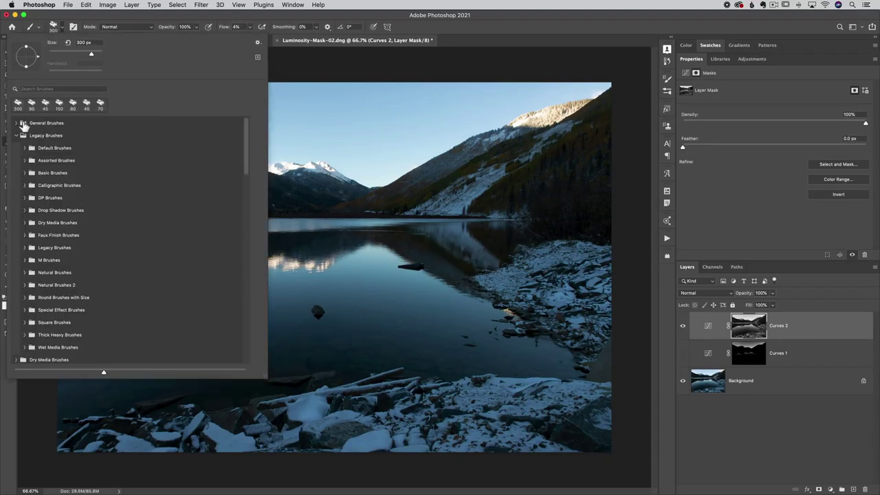
{"action": "left_click", "coordinate": [17, 123]}
{"action": "double_click", "coordinate": [56, 141]}
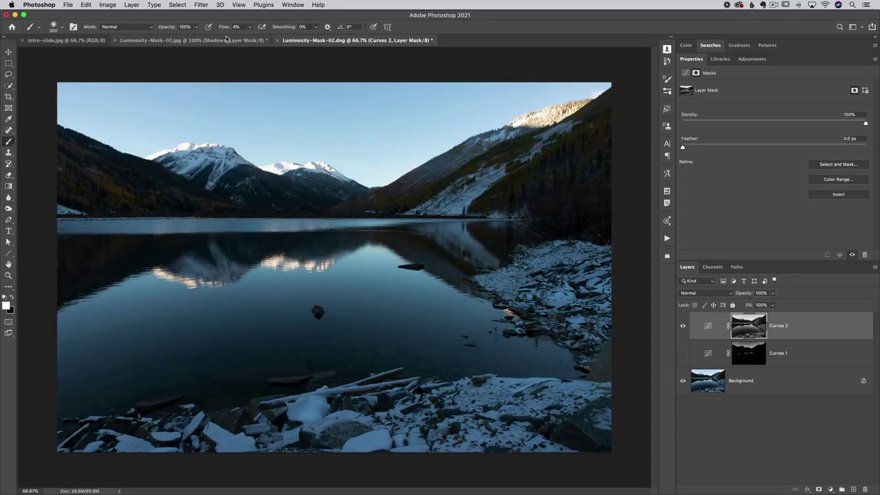
{"action": "left_click_drag", "start_coordinate": [227, 31], "coordinate": [414, 29]}
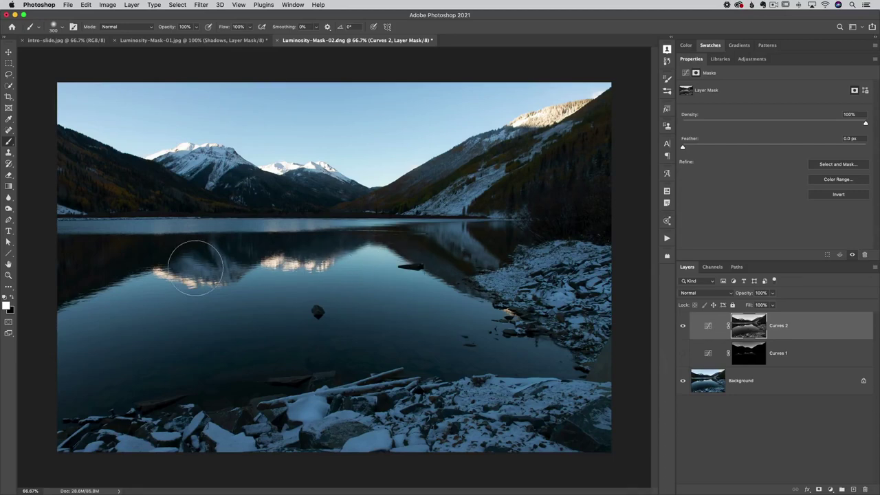
Undo a test stroke over the lake, set the foreground colour to black, and enlarge the brush to 700 px
{"action": "mouse_move", "coordinate": [195, 267]}
{"action": "left_mouse_down"}
{"action": "mouse_move", "coordinate": [253, 249]}
{"action": "mouse_move", "coordinate": [74, 253]}
{"action": "mouse_move", "coordinate": [113, 256]}
{"action": "mouse_move", "coordinate": [95, 295]}
{"action": "mouse_move", "coordinate": [24, 328]}
{"action": "mouse_move", "coordinate": [139, 380]}
{"action": "mouse_move", "coordinate": [176, 377]}
{"action": "mouse_move", "coordinate": [232, 392]}
{"action": "left_mouse_up"}
{"action": "key", "text": "super+z"}
{"action": "left_click", "coordinate": [12, 297]}
{"action": "key", "text": "bracketright"}
{"action": "key", "text": "bracketright"}
{"action": "key", "text": "bracketright"}
{"action": "key", "text": "bracketright"}
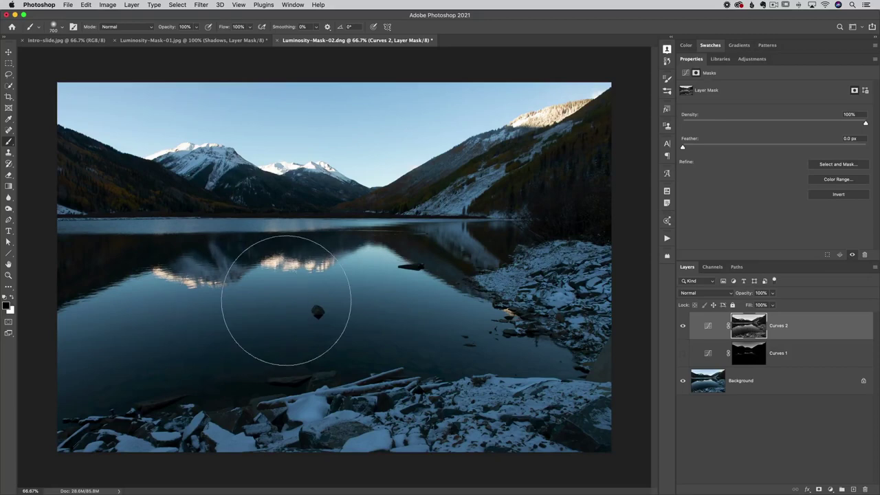
Paint the lake and rocky foreground out of the Curves 2 mask in black, and pull that layer's midtone curve point further down
{"action": "left_click", "coordinate": [708, 327]}
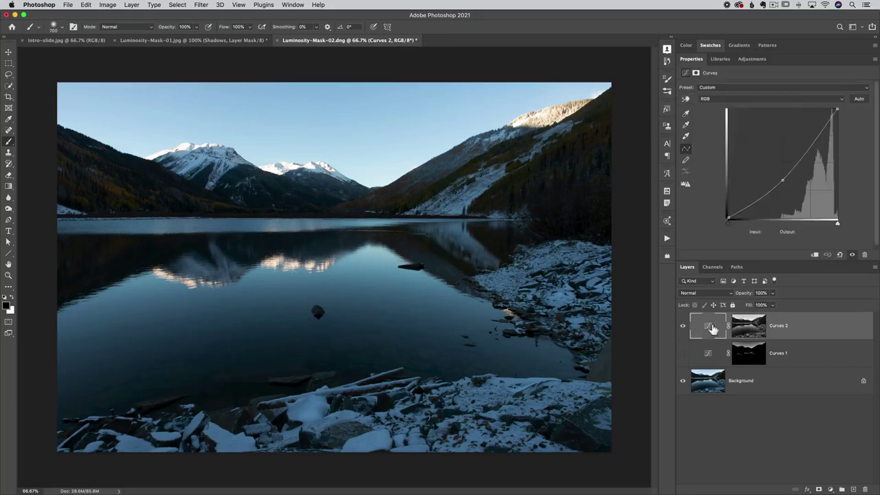
{"action": "left_click_drag", "start_coordinate": [784, 177], "coordinate": [782, 183]}
{"action": "left_click", "coordinate": [748, 326]}
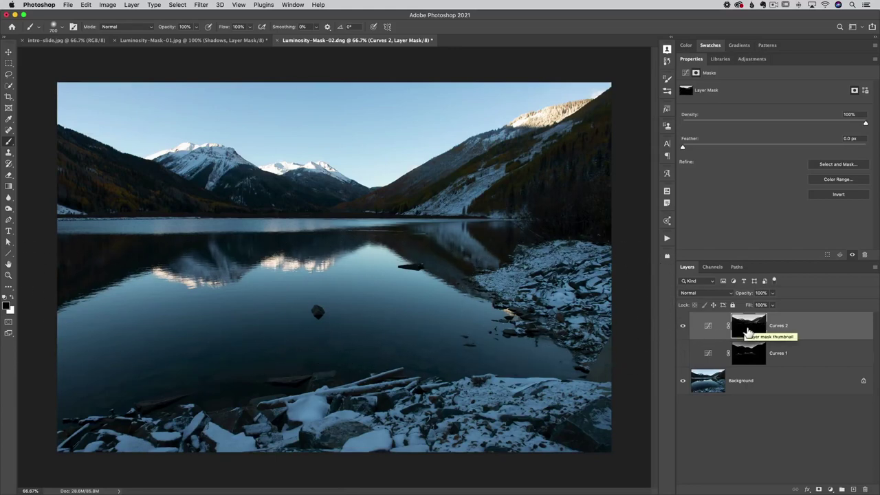
{"action": "left_click", "coordinate": [709, 332]}
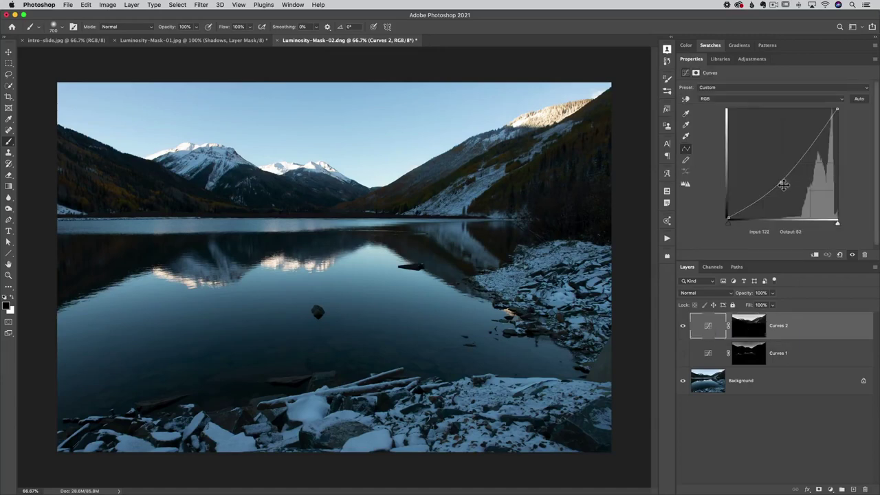
{"action": "mouse_move", "coordinate": [784, 187]}
{"action": "left_mouse_down"}
{"action": "mouse_move", "coordinate": [780, 169]}
{"action": "mouse_move", "coordinate": [789, 193]}
{"action": "mouse_move", "coordinate": [781, 168]}
{"action": "mouse_move", "coordinate": [788, 194]}
{"action": "left_mouse_up"}
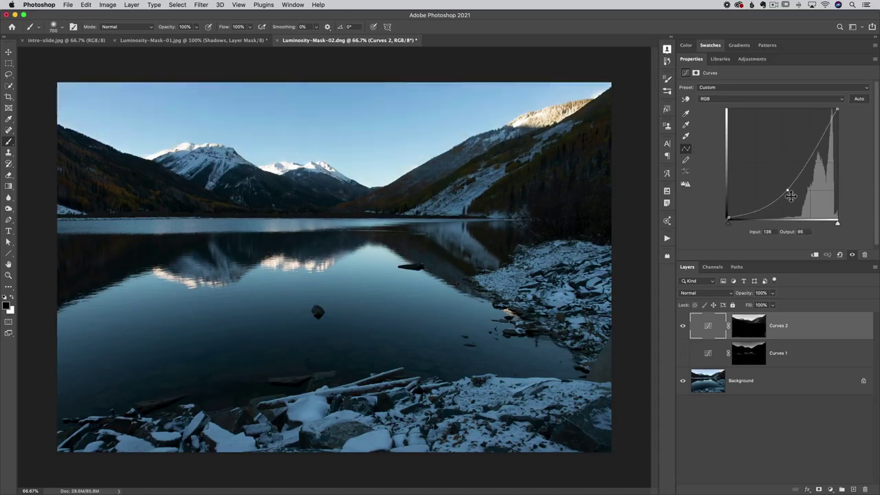
Paint the leftover grey patches below the mountains black in the Curves 2 mask view, and set the layer's curve point to input 139, output 95
{"action": "left_click", "coordinate": [752, 334], "text": "alt"}
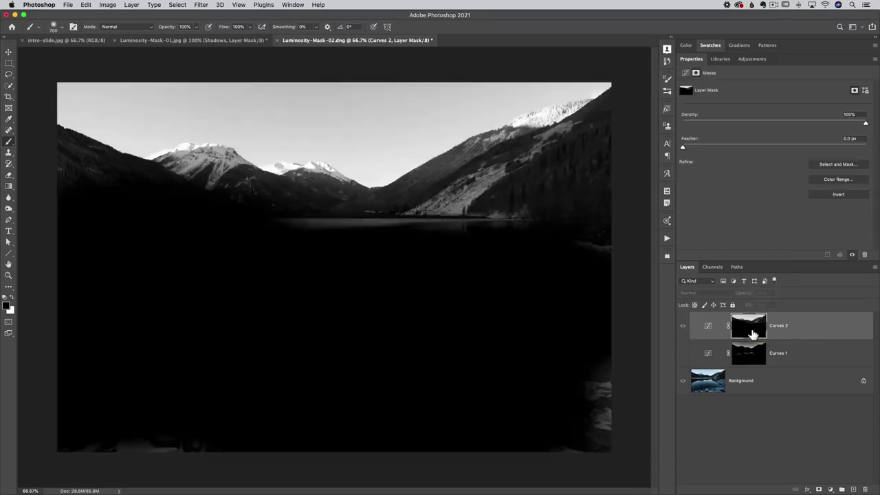
{"action": "mouse_move", "coordinate": [569, 382]}
{"action": "left_mouse_down"}
{"action": "mouse_move", "coordinate": [570, 403]}
{"action": "mouse_move", "coordinate": [591, 420]}
{"action": "left_mouse_up"}
{"action": "left_click_drag", "start_coordinate": [153, 422], "coordinate": [165, 433]}
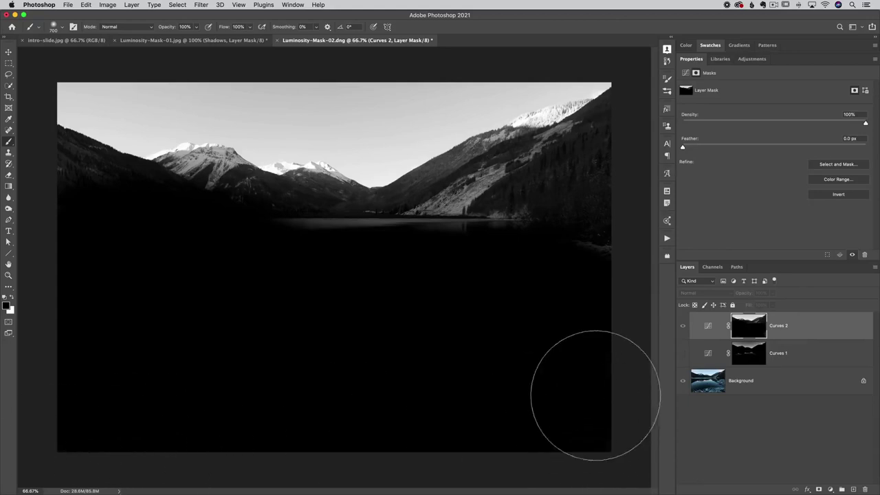
{"action": "mouse_move", "coordinate": [595, 395]}
{"action": "left_mouse_down"}
{"action": "mouse_move", "coordinate": [624, 291]}
{"action": "mouse_move", "coordinate": [615, 279]}
{"action": "left_mouse_up"}
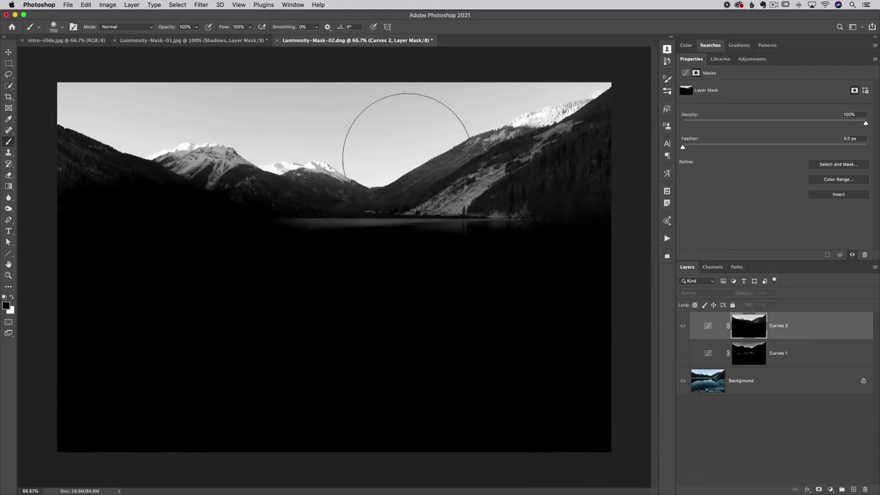
{"action": "left_click", "coordinate": [749, 333], "text": "alt"}
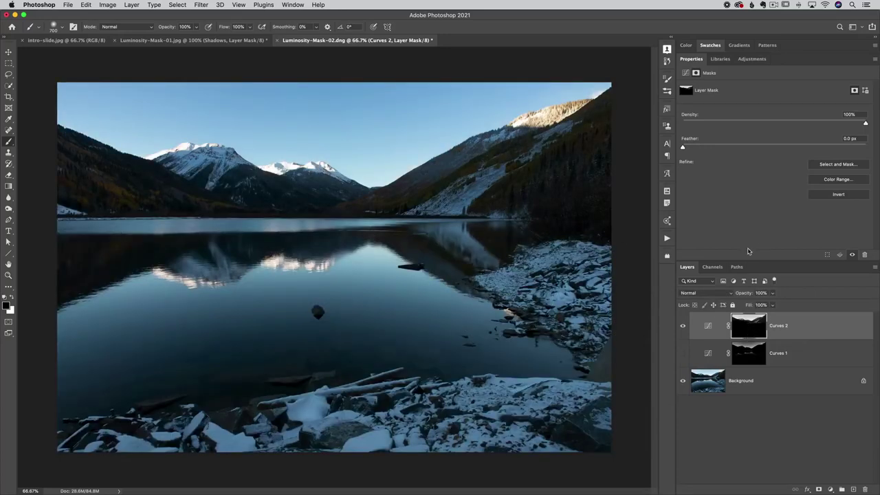
{"action": "left_click", "coordinate": [709, 326]}
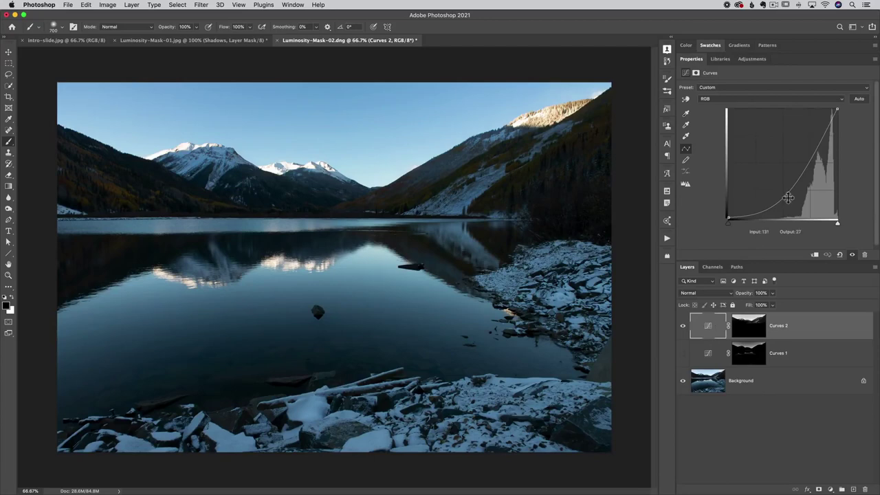
{"action": "left_click_drag", "start_coordinate": [787, 192], "coordinate": [789, 178]}
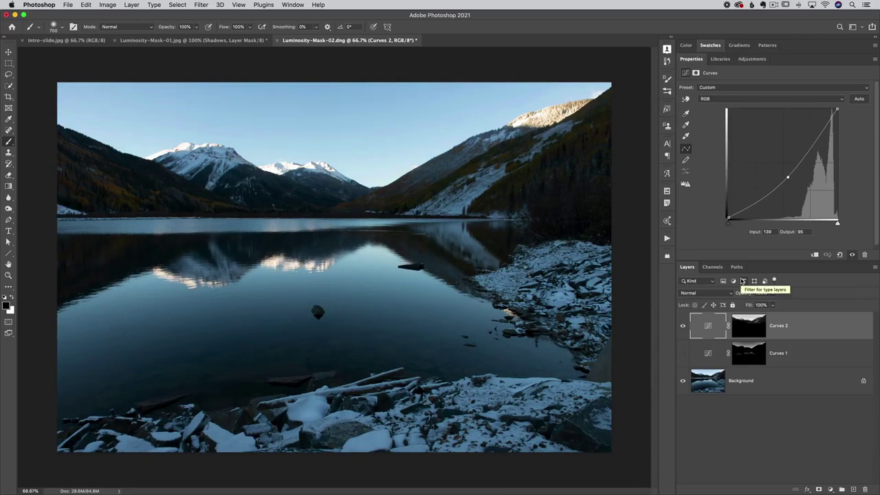
Examine the photo's channels and the Shadows and Highlights layers in Luminosity-Mask-01.jpg, and return to the photo's layers
{"action": "left_click", "coordinate": [712, 266]}
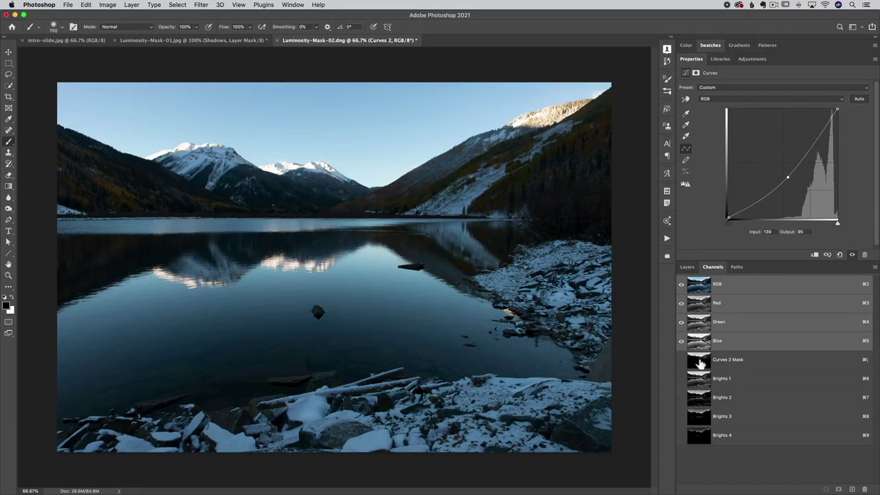
{"action": "left_click", "coordinate": [686, 267]}
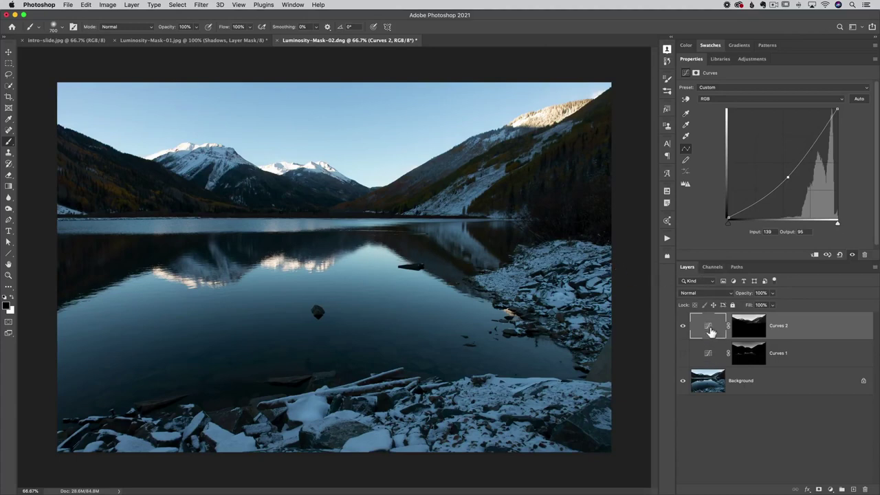
{"action": "left_click", "coordinate": [713, 267]}
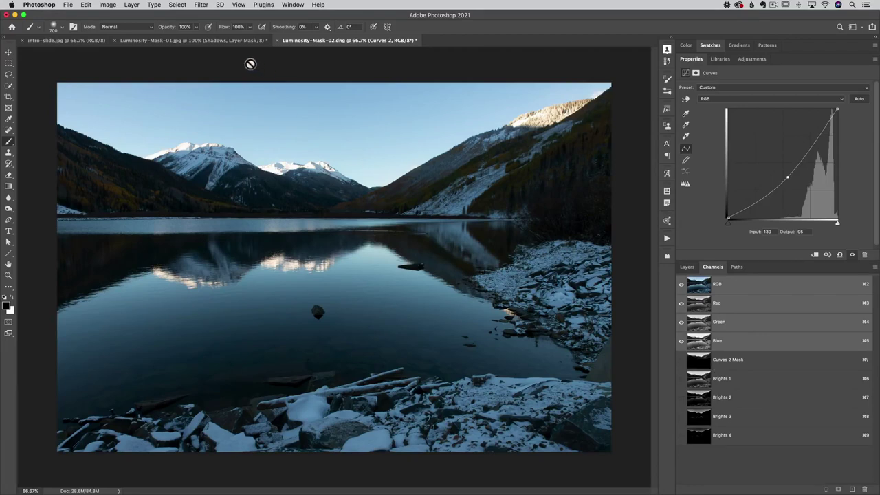
{"action": "left_click", "coordinate": [234, 41]}
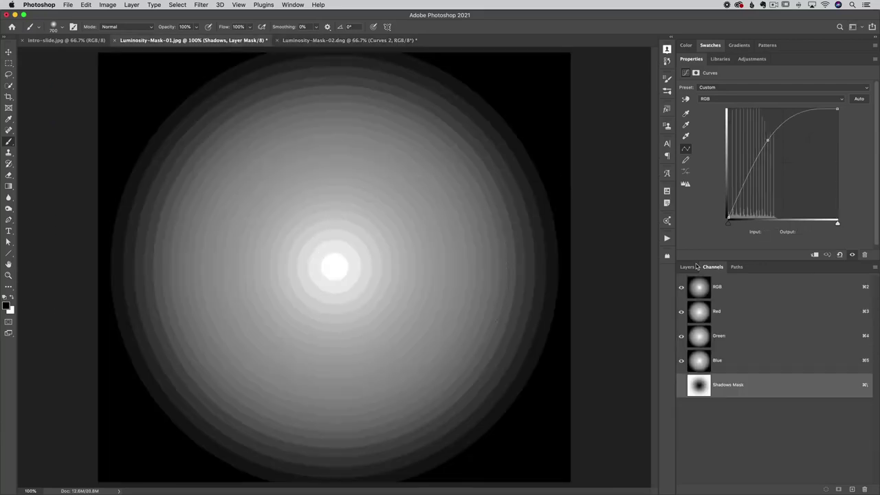
{"action": "left_click", "coordinate": [686, 266]}
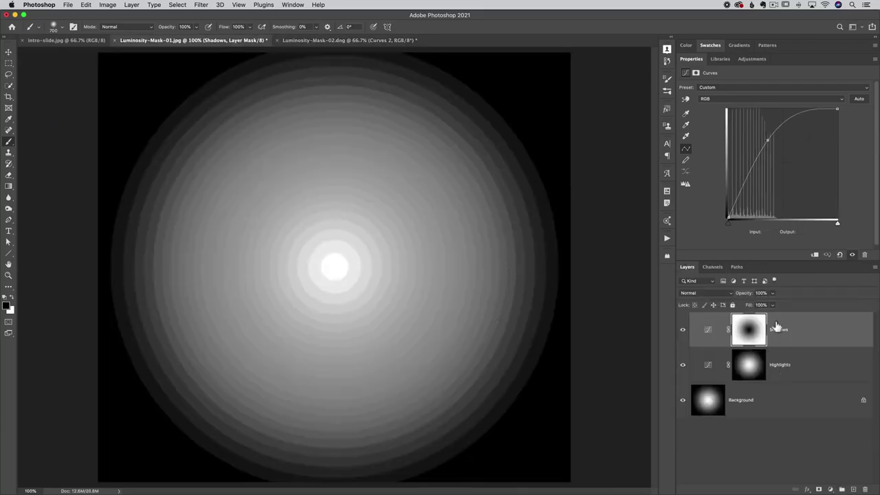
{"action": "left_click", "coordinate": [341, 41]}
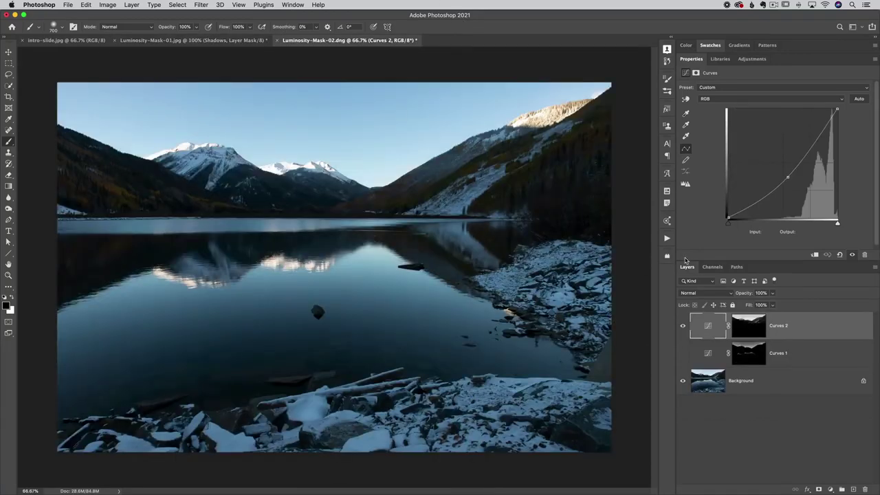
Hide the Curves 2 layer, select the Background layer, and load the photo's bright tones as a selection from the channels
{"action": "left_click", "coordinate": [683, 326]}
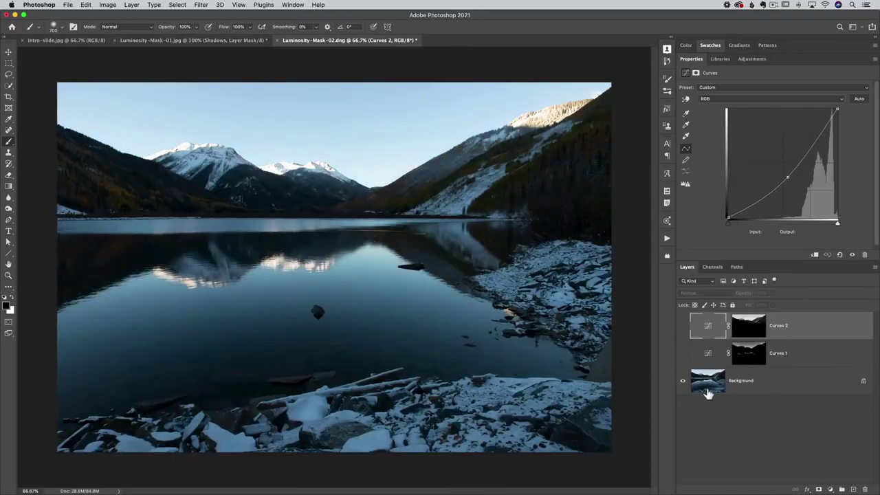
{"action": "left_click", "coordinate": [709, 389]}
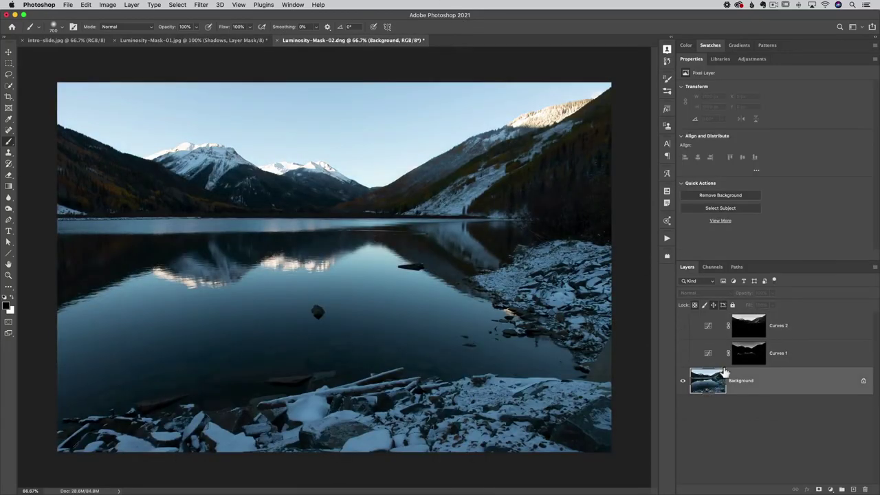
{"action": "left_click", "coordinate": [712, 268]}
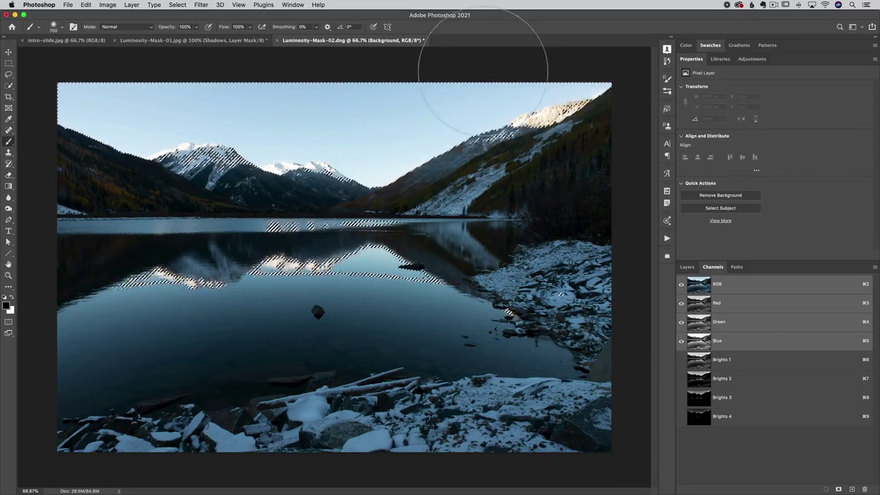
Invert the brights selection and save it as a new alpha channel
{"action": "left_click", "coordinate": [178, 5]}
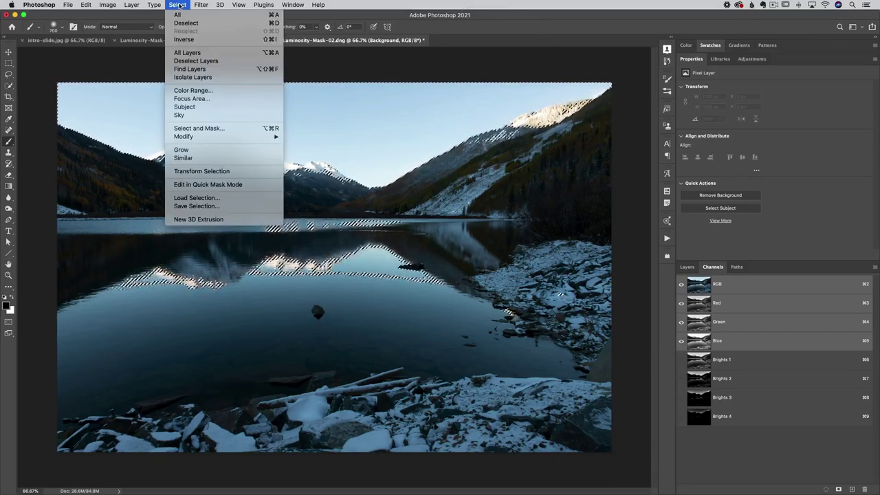
{"action": "left_click", "coordinate": [187, 41]}
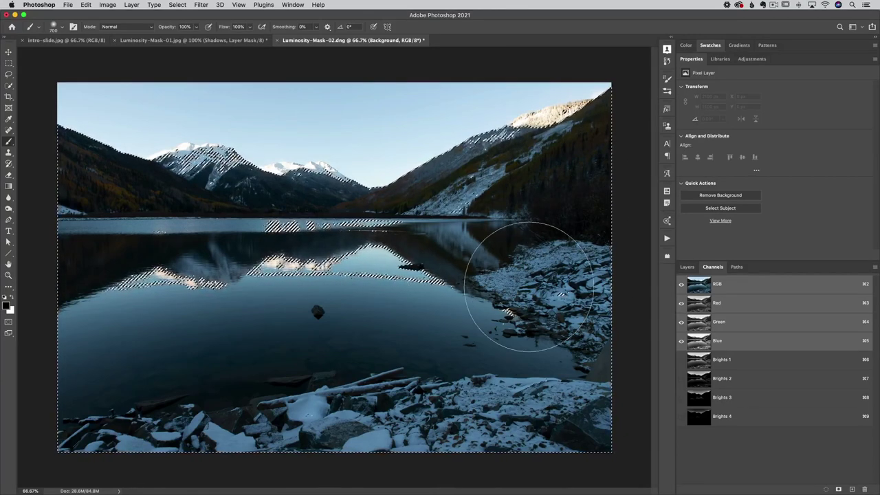
{"action": "left_click", "coordinate": [840, 489]}
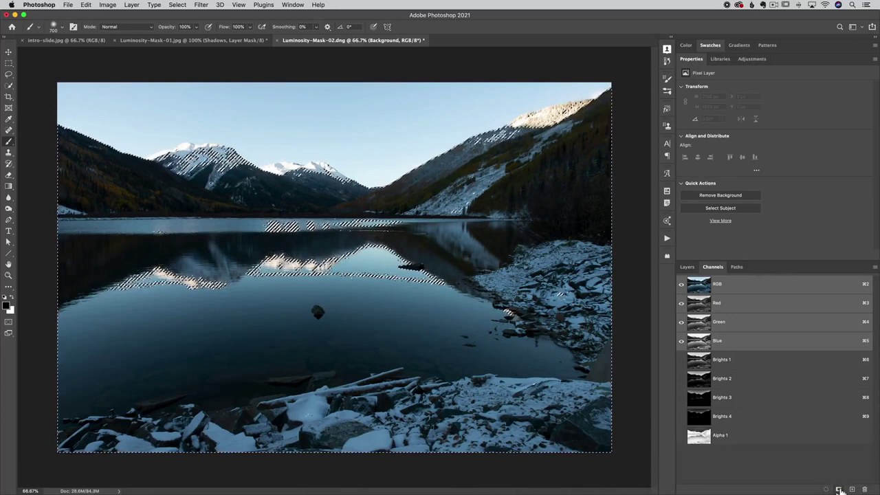
View the new alpha channel and rename it Darks 1
{"action": "left_click", "coordinate": [705, 439]}
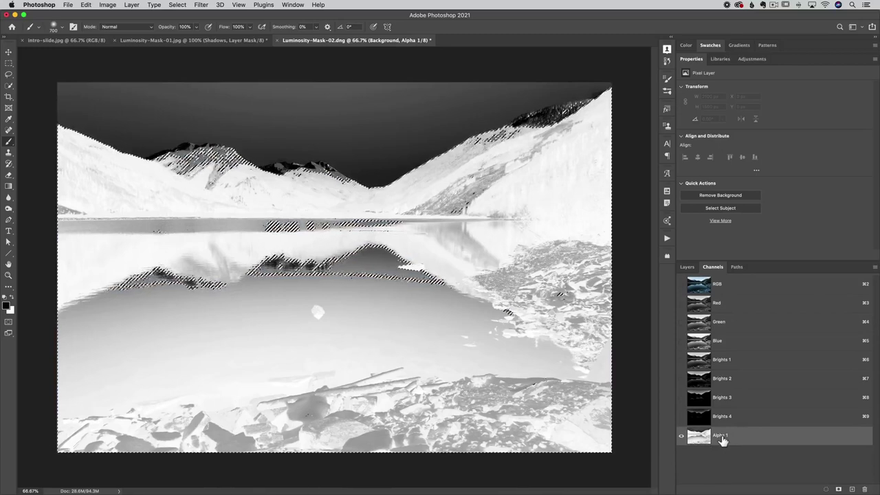
{"action": "double_click", "coordinate": [720, 436]}
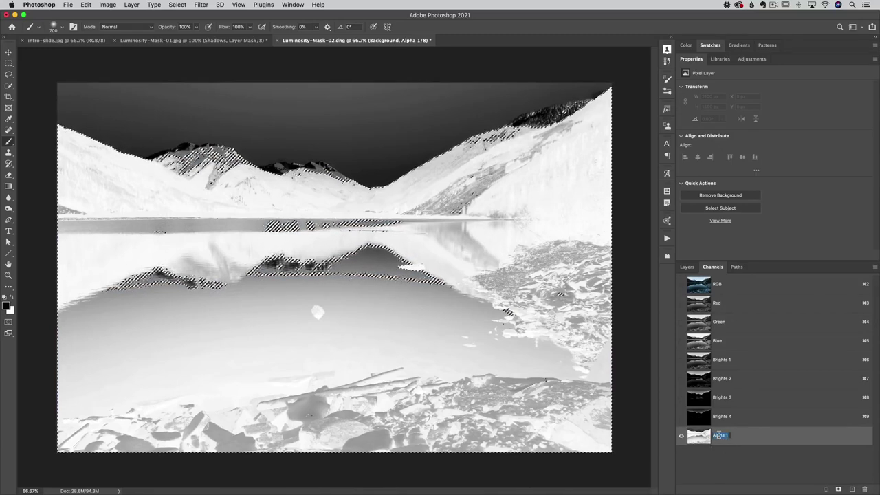
{"action": "type", "text": "D"}
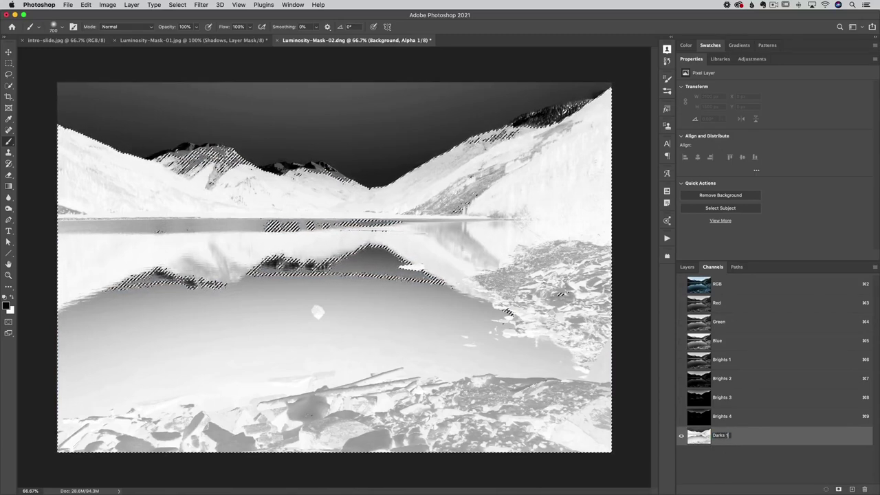
{"action": "type", "text": "arks 1"}
{"action": "key", "text": "Return"}
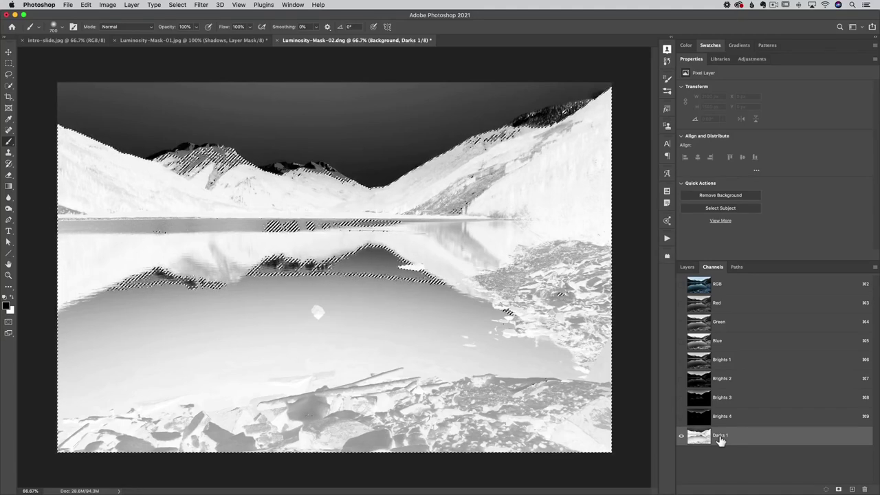
Intersect the active selection with the Darks 1 channel and save it as a new channel named Darks 2
{"action": "left_click_drag", "start_coordinate": [720, 440], "coordinate": [721, 442]}
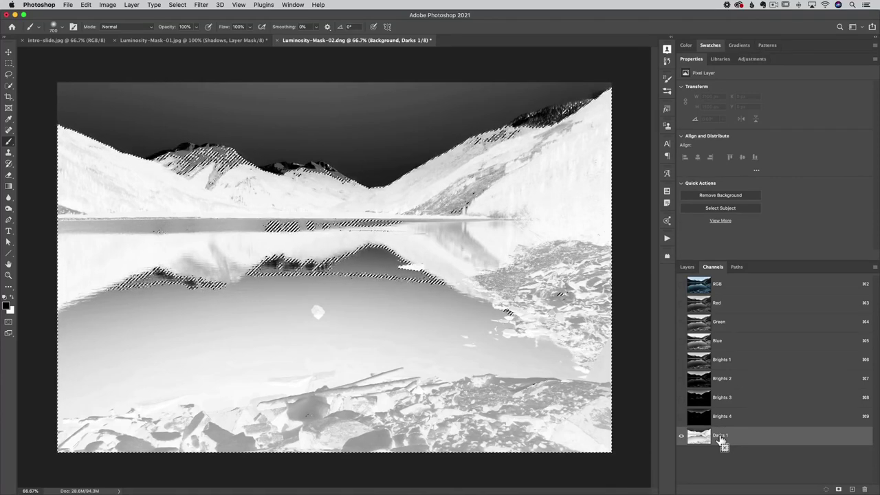
{"action": "left_click_drag", "start_coordinate": [720, 440], "coordinate": [701, 440]}
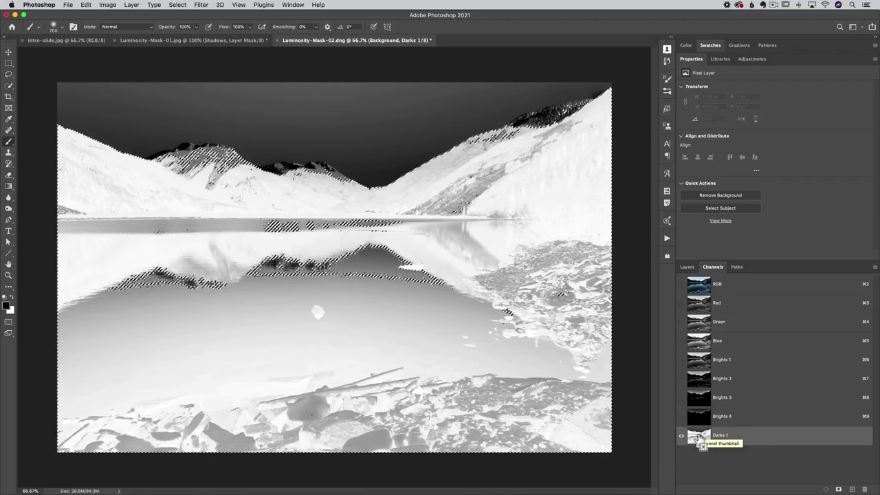
{"action": "left_click", "coordinate": [699, 439], "text": "super"}
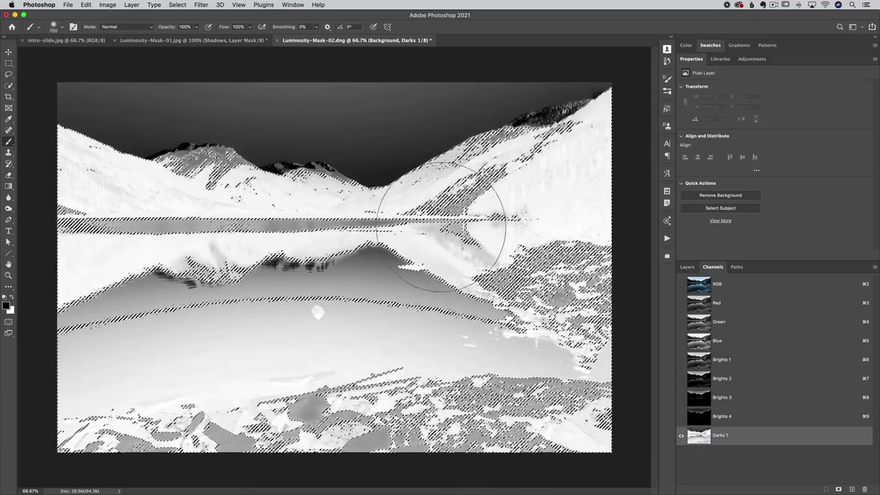
{"action": "left_click", "coordinate": [838, 488]}
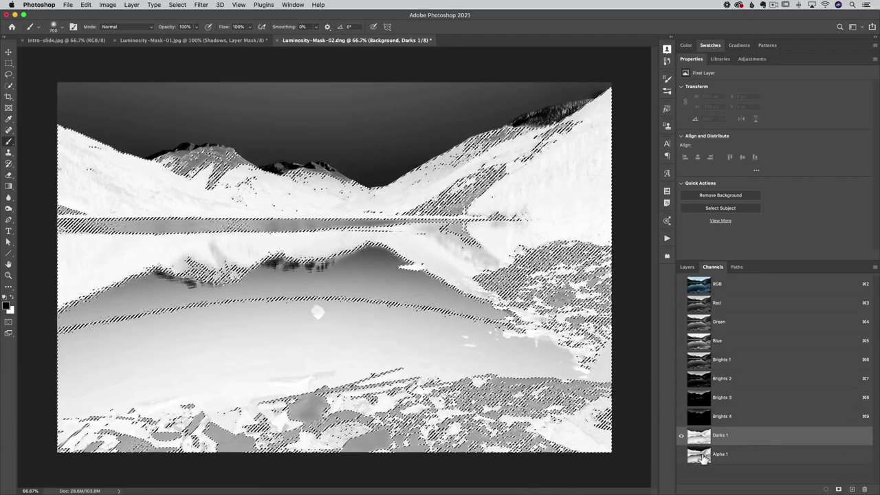
{"action": "double_click", "coordinate": [720, 454]}
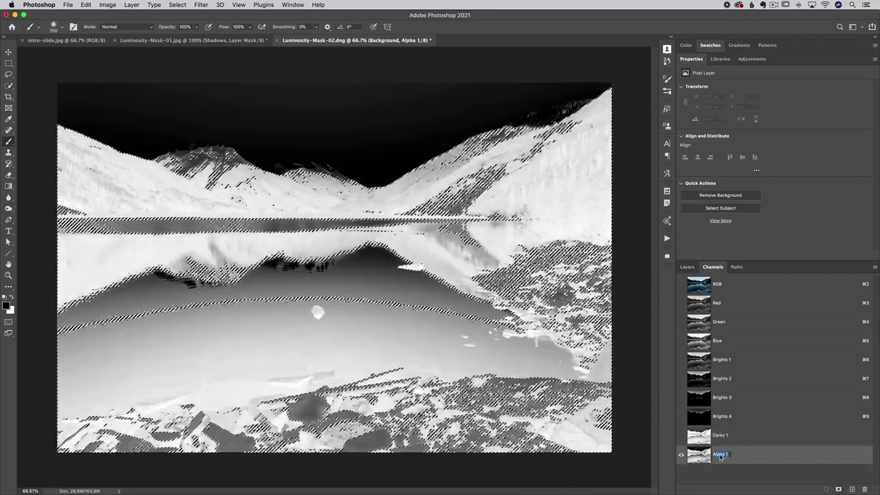
{"action": "type", "text": "Darks 2"}
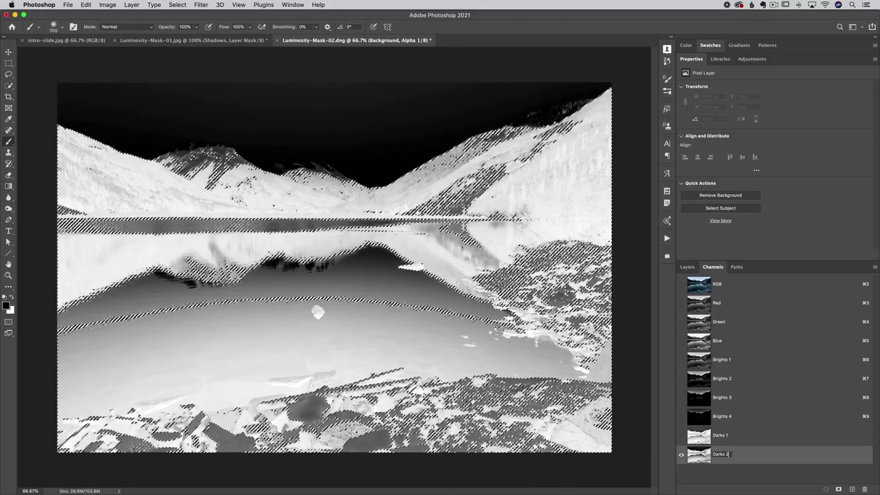
{"action": "key", "text": "Return"}
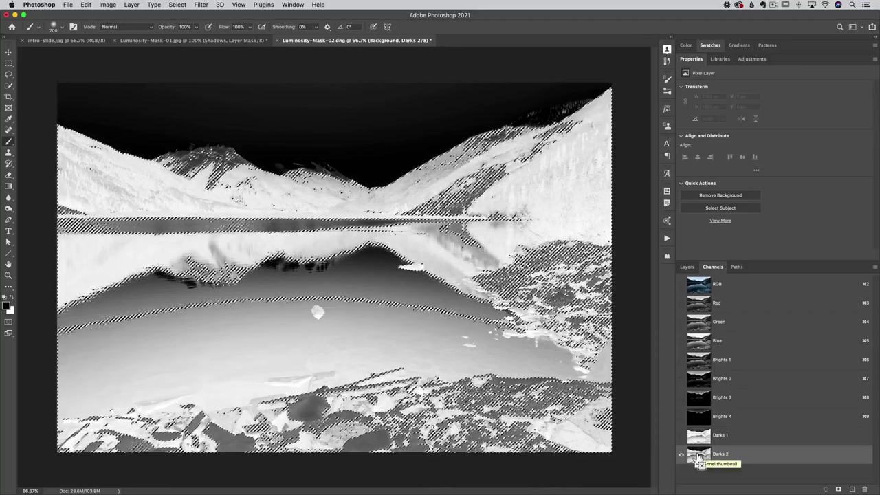
Intersect the selection with the Darks 2 channel and save it as a new channel named Darks 3
{"action": "left_click", "coordinate": [699, 456], "text": "super"}
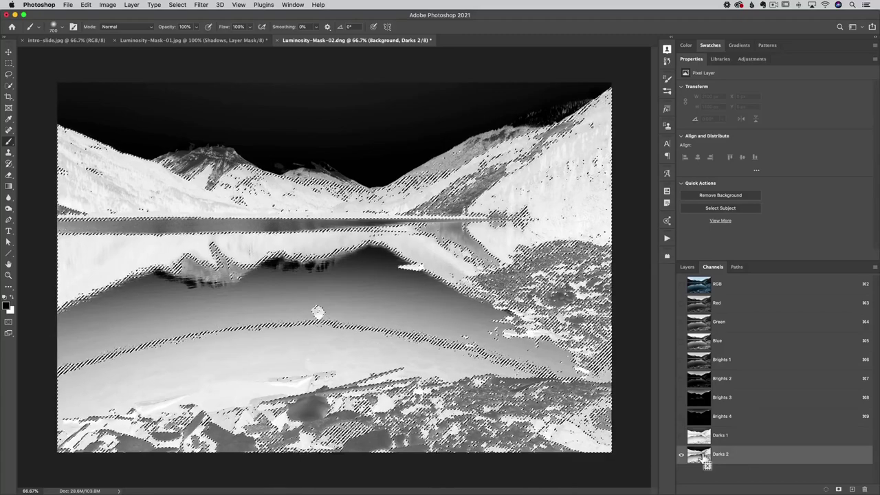
{"action": "left_click", "coordinate": [838, 489]}
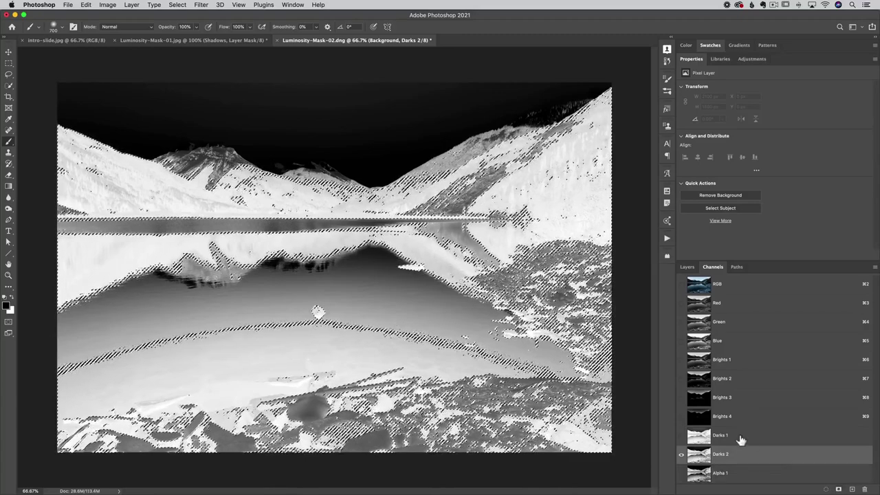
{"action": "left_click", "coordinate": [719, 473]}
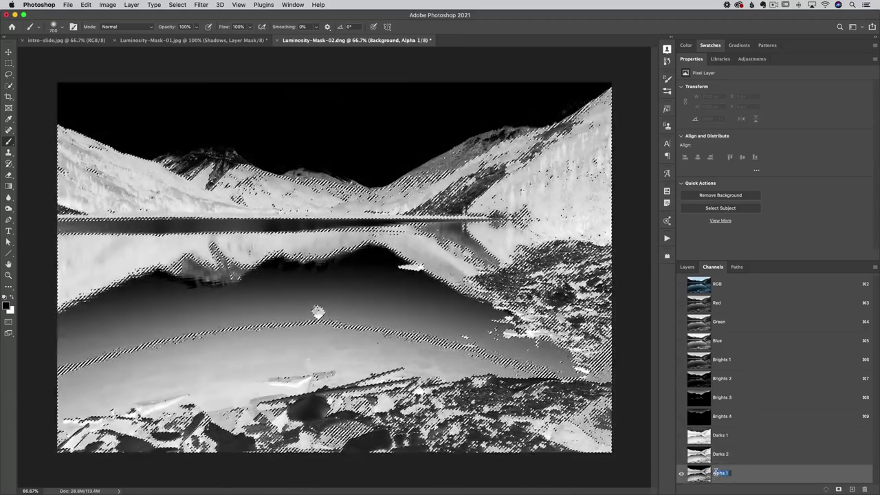
{"action": "double_click", "coordinate": [719, 473]}
{"action": "type", "text": "Darks "}
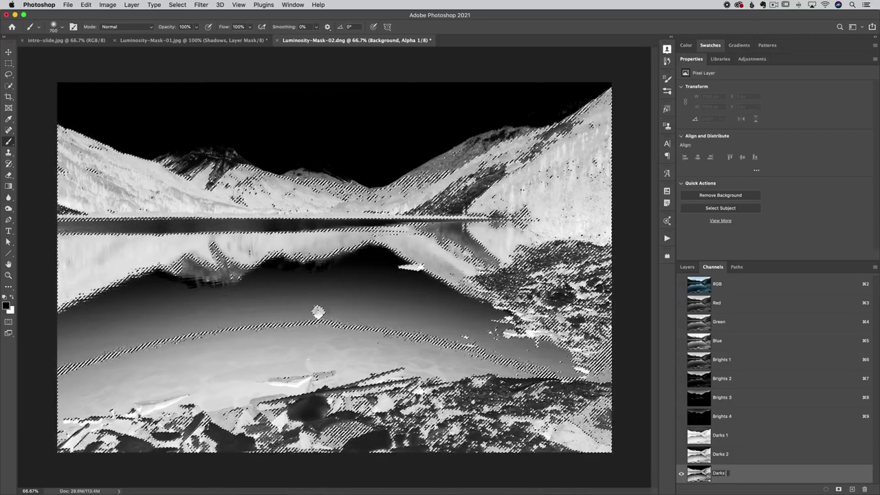
{"action": "type", "text": "3"}
{"action": "key", "text": "Return"}
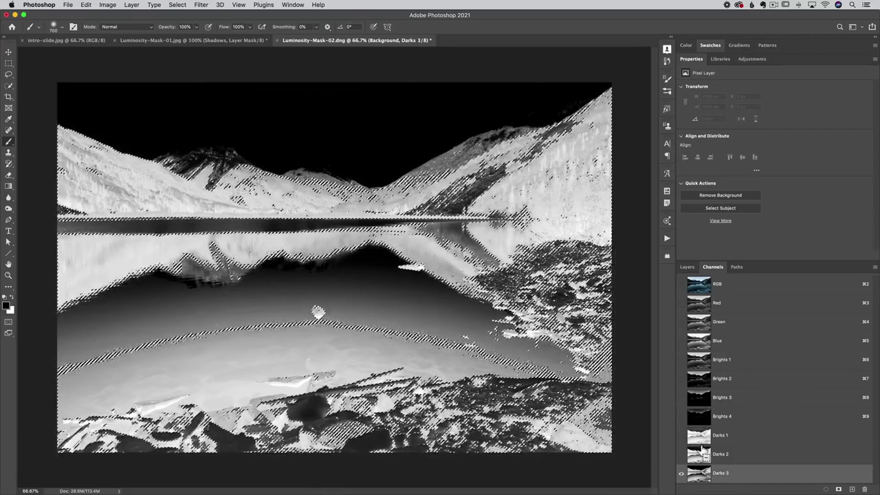
Intersect the selection with the Darks 3 channel, save it as a new channel named Darks 4, and deselect
{"action": "left_click", "coordinate": [699, 474], "text": "super"}
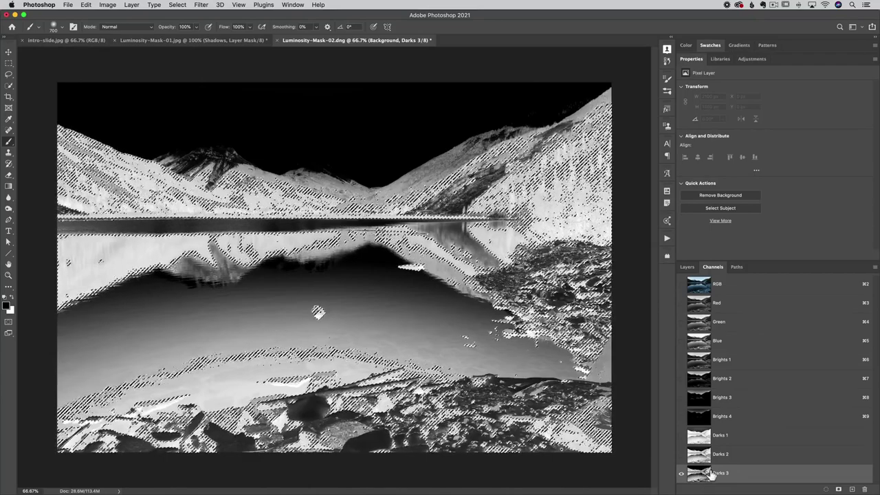
{"action": "left_click", "coordinate": [839, 489]}
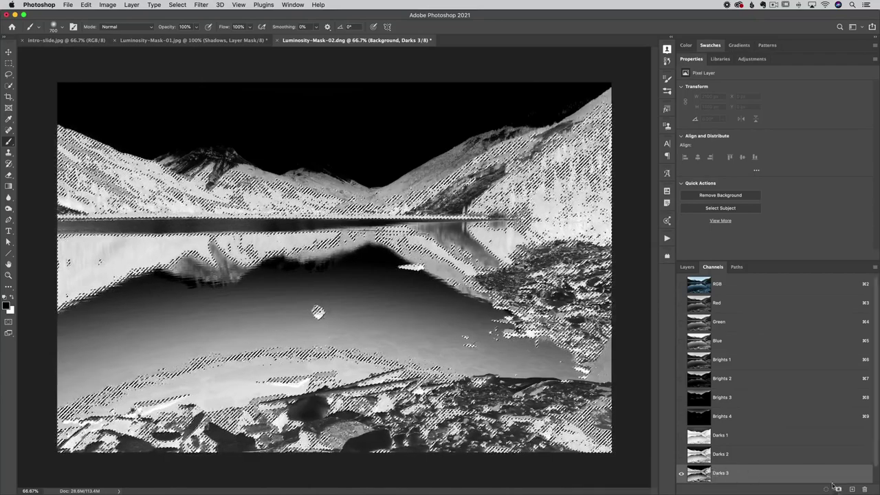
{"action": "scroll", "coordinate": [728, 428], "scroll_direction": "down", "scroll_amount": 1}
{"action": "double_click", "coordinate": [719, 474]}
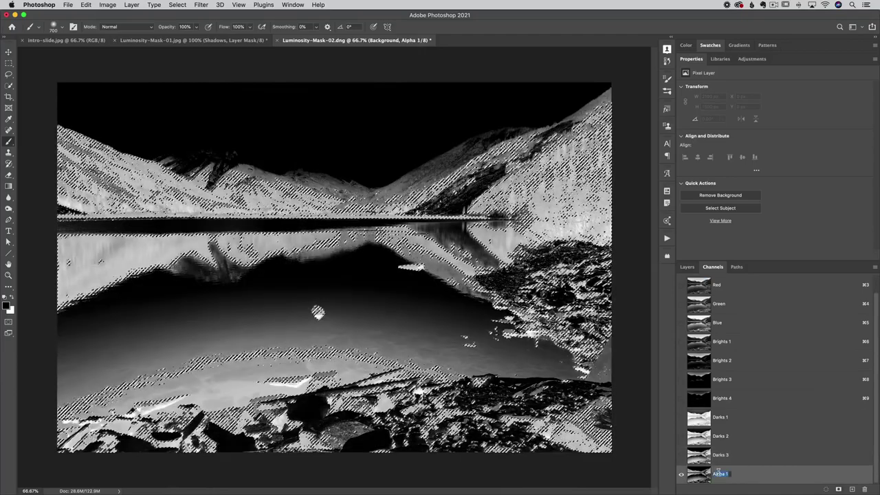
{"action": "type", "text": "Dar"}
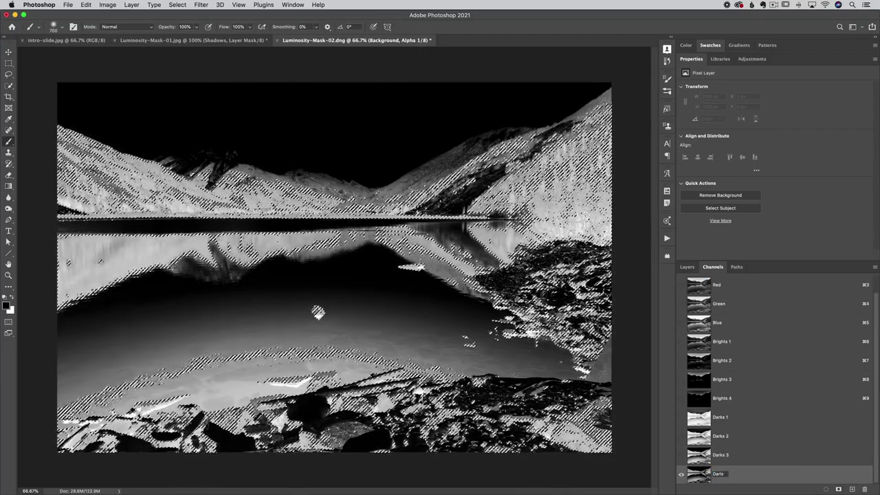
{"action": "type", "text": "ks 4"}
{"action": "key", "text": "Return"}
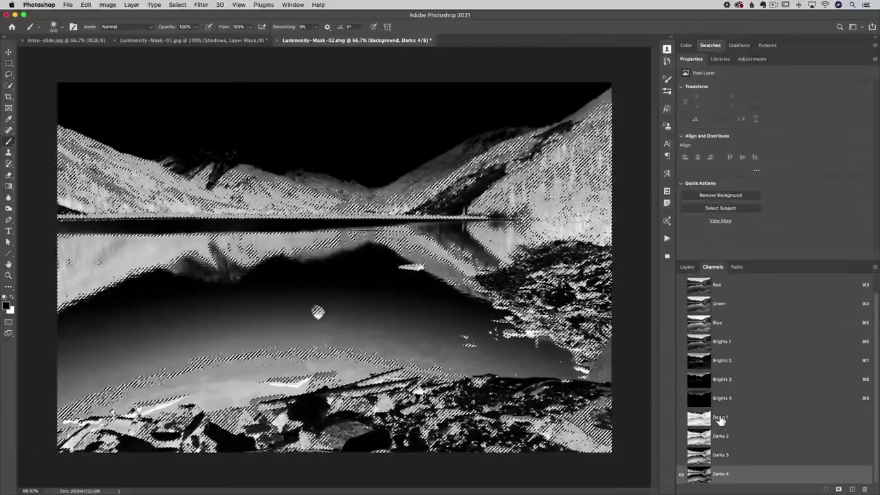
{"action": "left_click", "coordinate": [172, 4]}
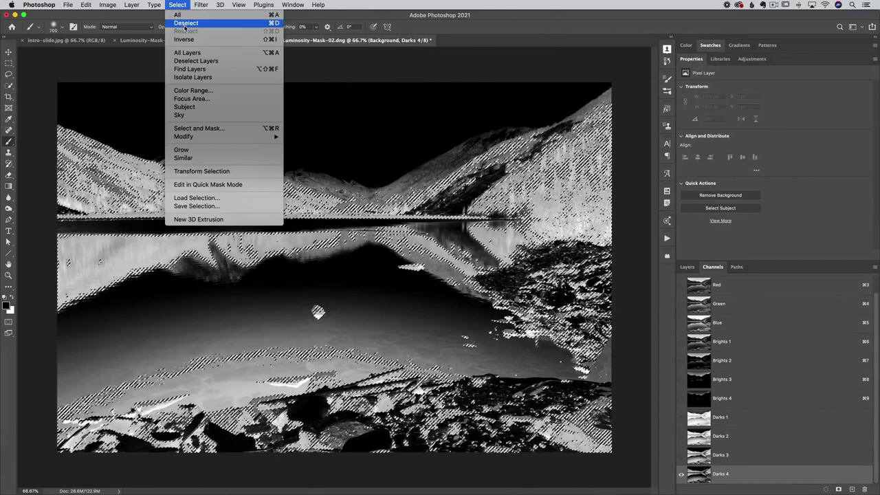
{"action": "left_click", "coordinate": [185, 26]}
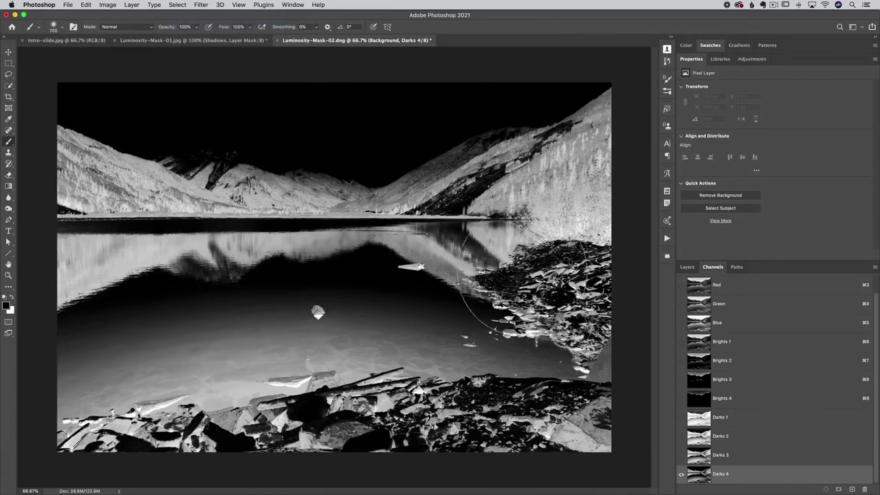
Switch to the Move tool and compare the Darks 1 through Darks 4 channels with each other and the RGB image
{"action": "left_click", "coordinate": [725, 423]}
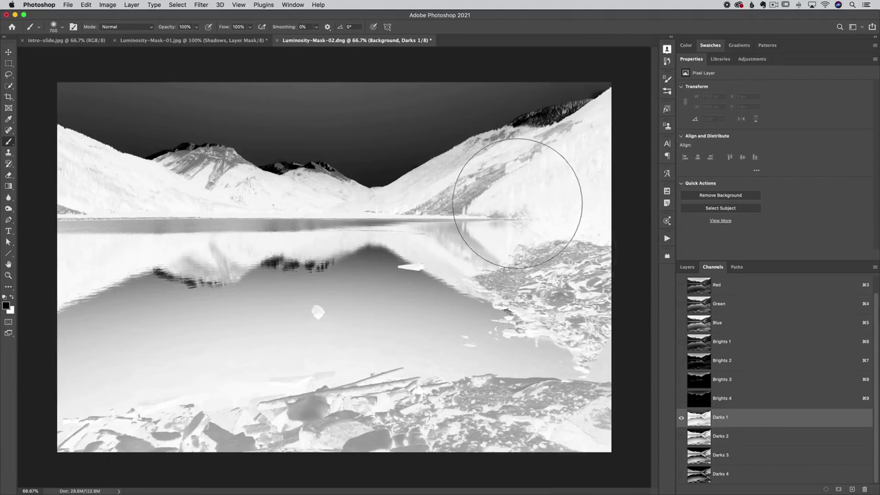
{"action": "key", "text": "v"}
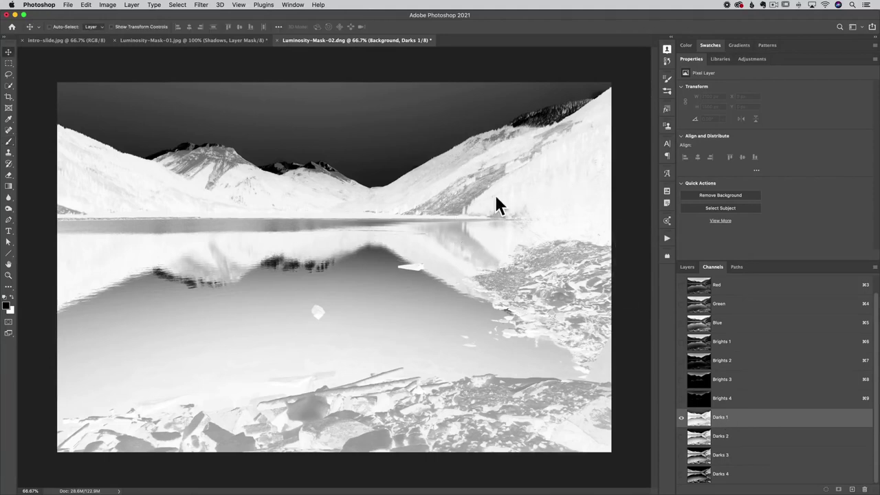
{"action": "left_click", "coordinate": [703, 435]}
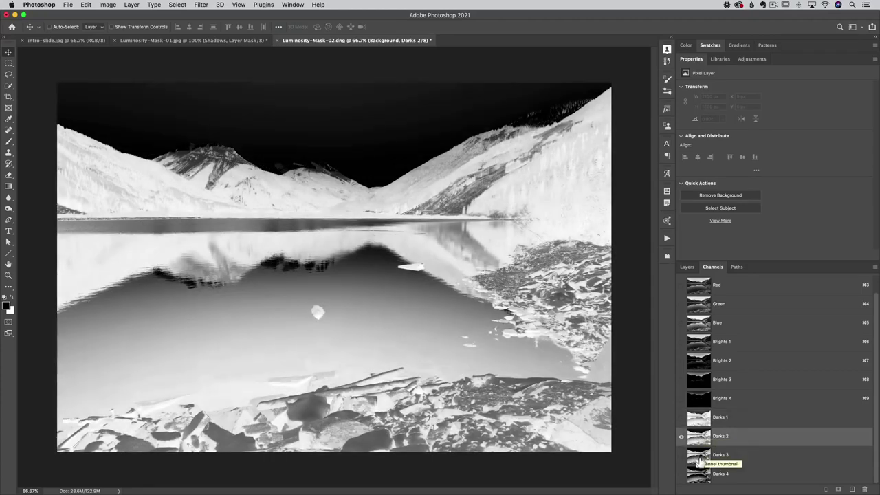
{"action": "left_click", "coordinate": [700, 459]}
{"action": "left_click", "coordinate": [701, 481]}
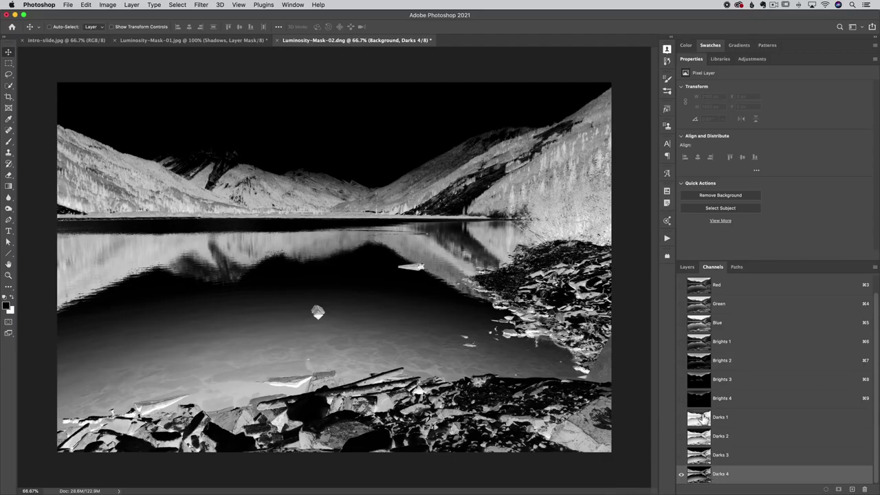
{"action": "left_click", "coordinate": [702, 417]}
{"action": "left_click", "coordinate": [701, 439]}
{"action": "left_click", "coordinate": [701, 455]}
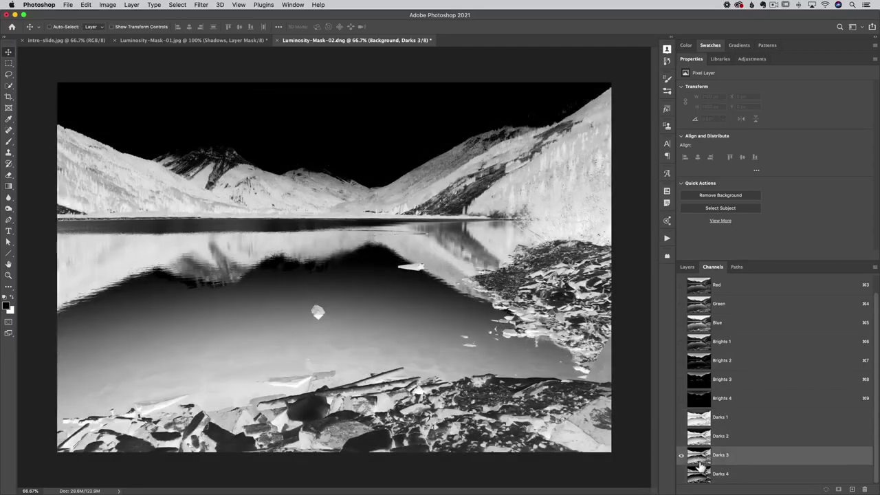
{"action": "left_click", "coordinate": [700, 475]}
{"action": "scroll", "coordinate": [701, 316], "scroll_direction": "up", "scroll_amount": 1}
{"action": "left_click", "coordinate": [700, 287]}
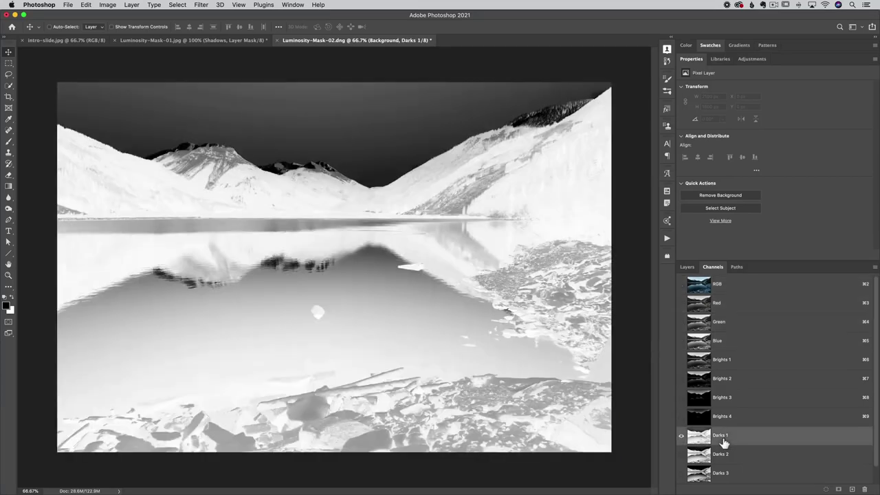
{"action": "left_click", "coordinate": [722, 439]}
{"action": "scroll", "coordinate": [723, 444], "scroll_direction": "down", "scroll_amount": 1}
{"action": "left_click", "coordinate": [723, 440]}
{"action": "left_click", "coordinate": [723, 454]}
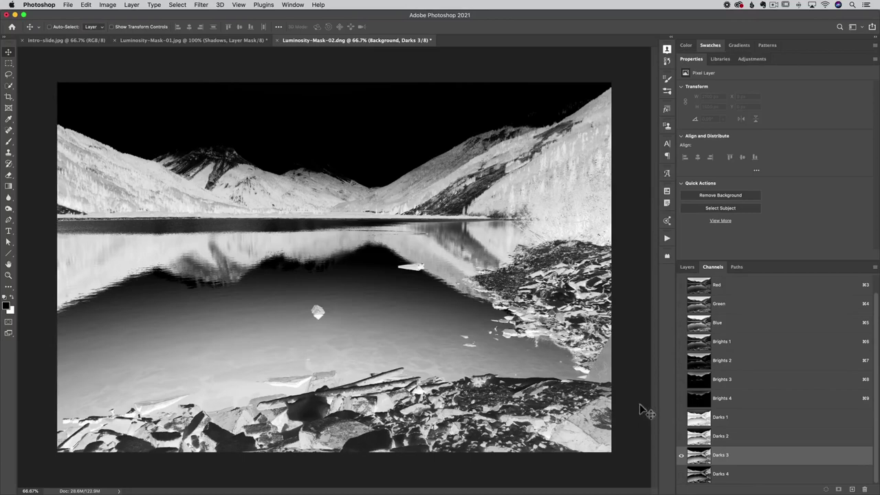
{"action": "left_click", "coordinate": [702, 474]}
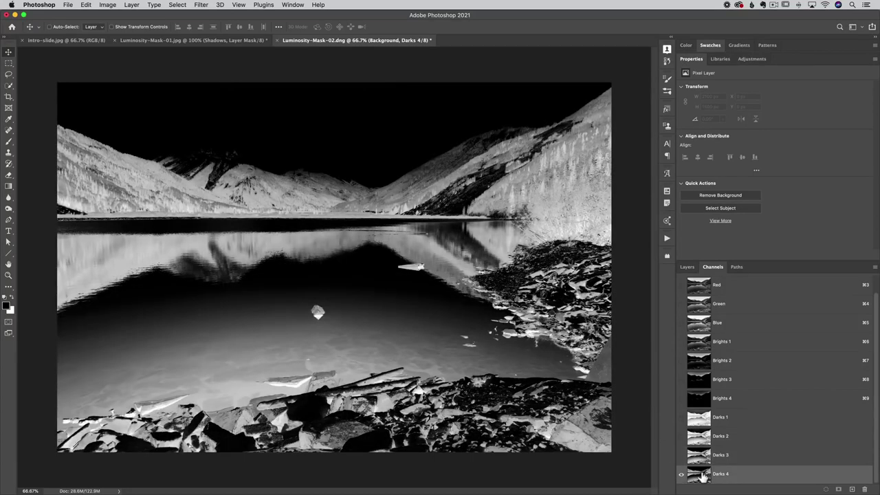
{"action": "left_click", "coordinate": [700, 459]}
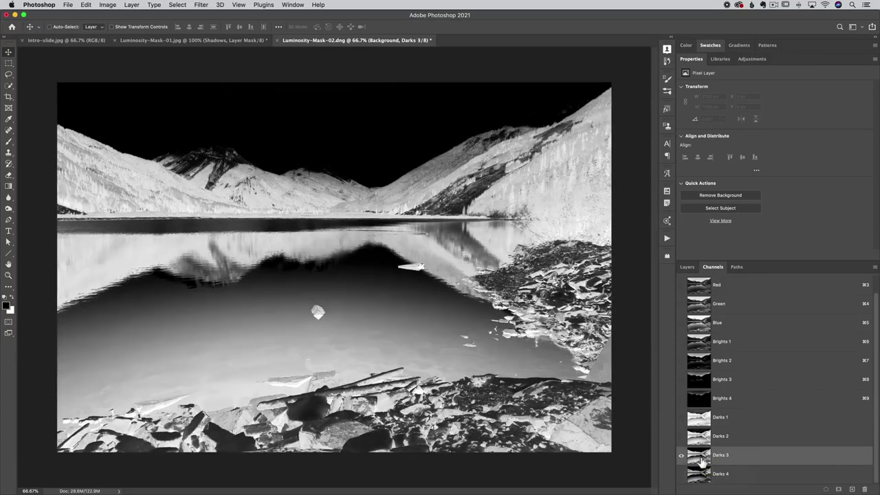
{"action": "left_click", "coordinate": [701, 476]}
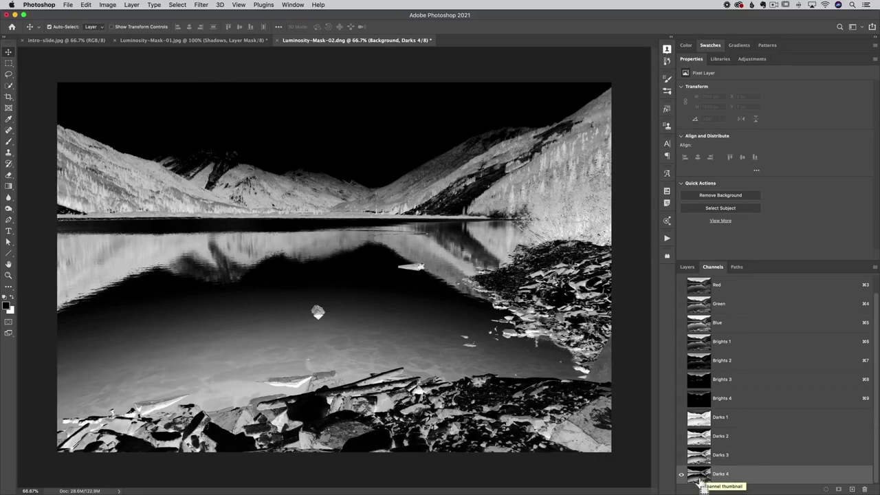
Load the Darks 4 channel as a selection and return to the full-colour RGB view
{"action": "left_click", "coordinate": [699, 474], "text": "super"}
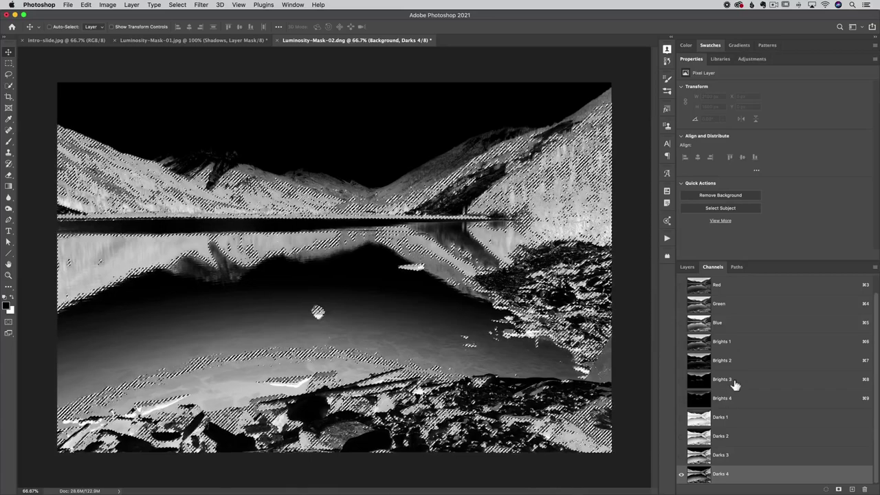
{"action": "scroll", "coordinate": [733, 382], "scroll_direction": "up", "scroll_amount": 1}
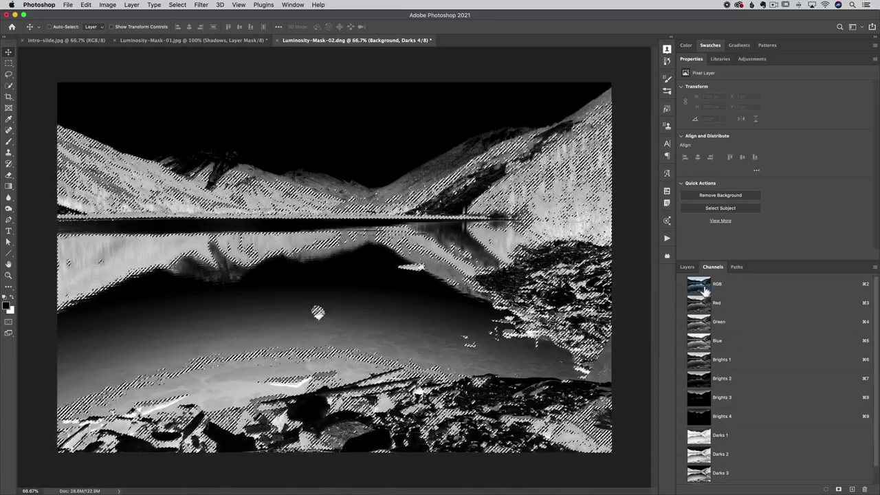
{"action": "left_click", "coordinate": [701, 285]}
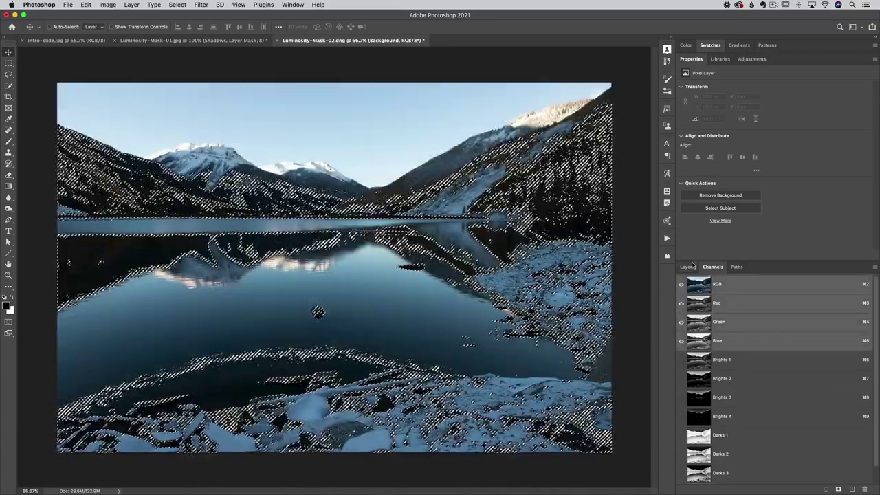
Add a Curves adjustment layer above the Background layer, masked by the Darks 4 selection
{"action": "left_click", "coordinate": [686, 267]}
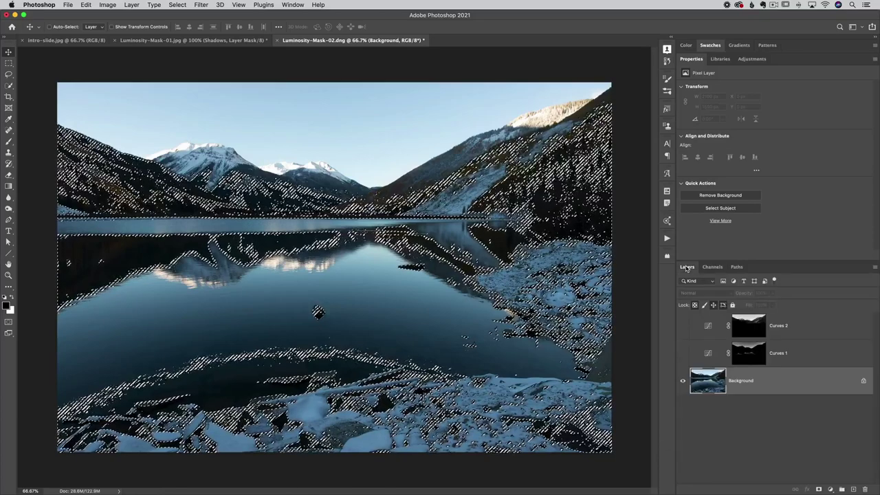
{"action": "left_click", "coordinate": [752, 58]}
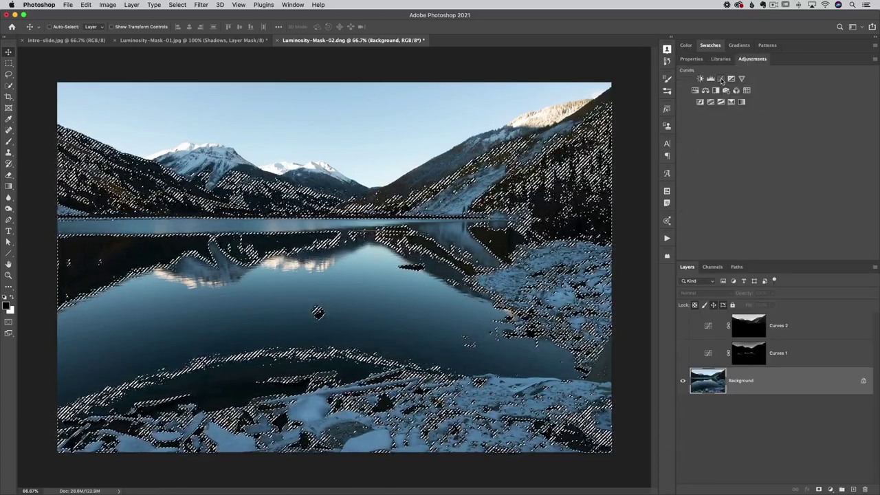
{"action": "left_click", "coordinate": [722, 79]}
{"action": "left_click", "coordinate": [752, 59]}
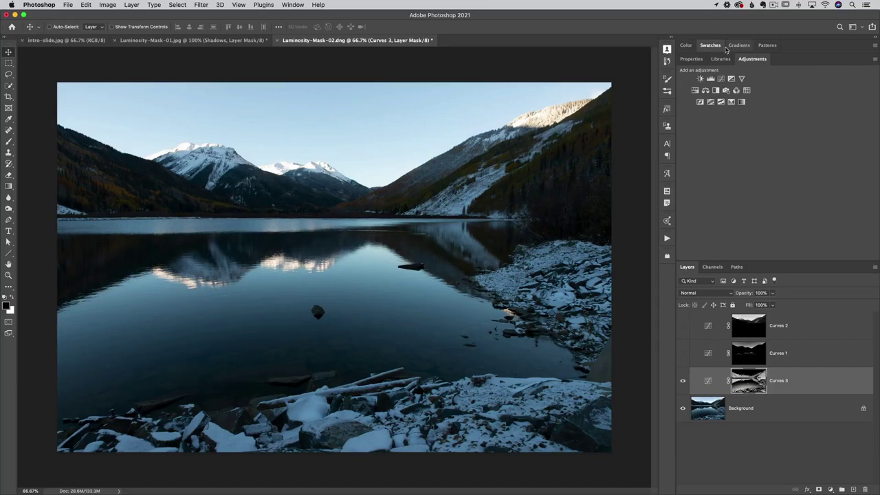
Reshape the RGB curve of the Curves 3 layer to brighten the dark areas, lifting its lower midtones most strongly
{"action": "left_click", "coordinate": [710, 386]}
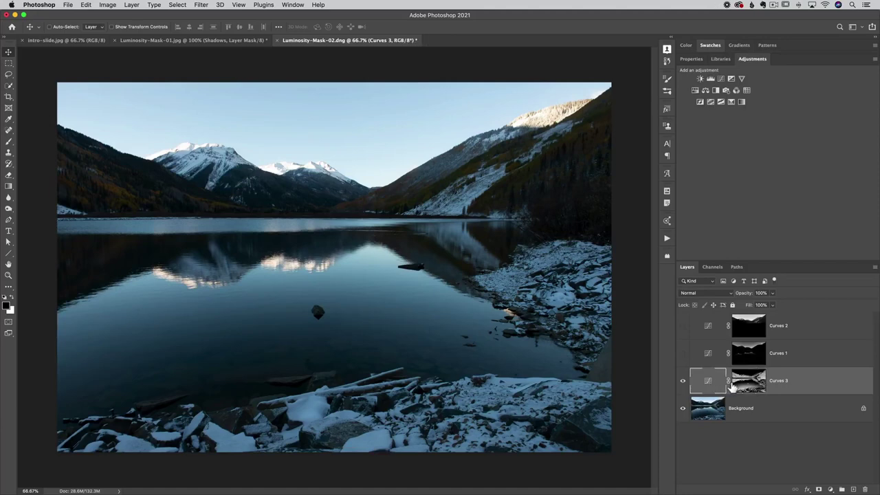
{"action": "double_click", "coordinate": [711, 387]}
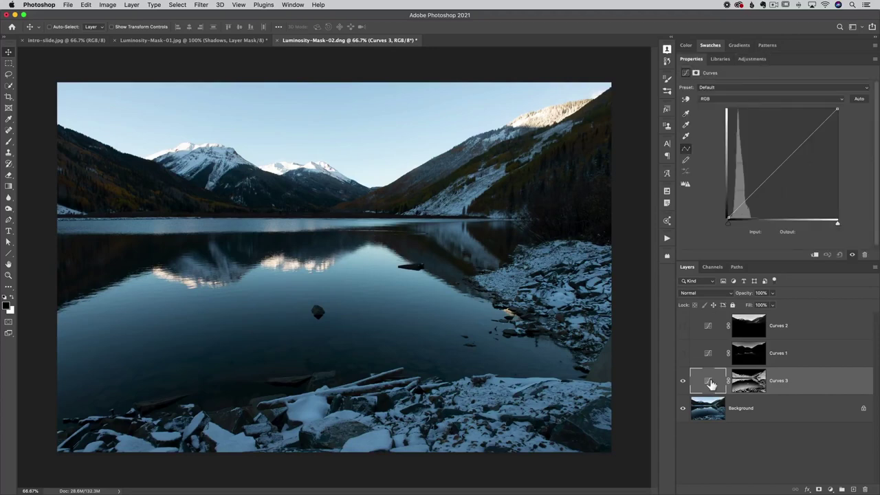
{"action": "mouse_move", "coordinate": [783, 164]}
{"action": "left_mouse_down"}
{"action": "mouse_move", "coordinate": [765, 143]}
{"action": "mouse_move", "coordinate": [760, 160]}
{"action": "mouse_move", "coordinate": [782, 143]}
{"action": "mouse_move", "coordinate": [786, 149]}
{"action": "left_mouse_up"}
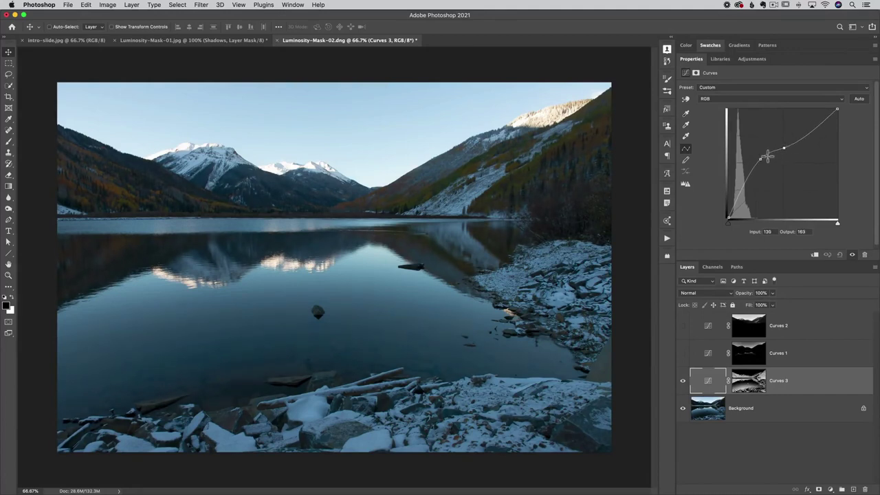
{"action": "left_click_drag", "start_coordinate": [761, 160], "coordinate": [762, 168]}
{"action": "left_click_drag", "start_coordinate": [739, 206], "coordinate": [736, 200]}
{"action": "left_click", "coordinate": [771, 158]}
{"action": "left_click_drag", "start_coordinate": [772, 161], "coordinate": [771, 165]}
{"action": "left_click", "coordinate": [708, 377]}
{"action": "left_click_drag", "start_coordinate": [759, 166], "coordinate": [799, 206]}
{"action": "left_click_drag", "start_coordinate": [770, 161], "coordinate": [781, 209]}
{"action": "mouse_move", "coordinate": [786, 148]}
{"action": "left_mouse_down"}
{"action": "mouse_move", "coordinate": [799, 189]}
{"action": "mouse_move", "coordinate": [763, 137]}
{"action": "mouse_move", "coordinate": [777, 147]}
{"action": "mouse_move", "coordinate": [771, 142]}
{"action": "left_mouse_up"}
Show the Curves 1 layer and pull its RGB curve down to input 140, output 83 to darken the highlights
{"action": "left_click", "coordinate": [709, 355]}
{"action": "left_click", "coordinate": [683, 353]}
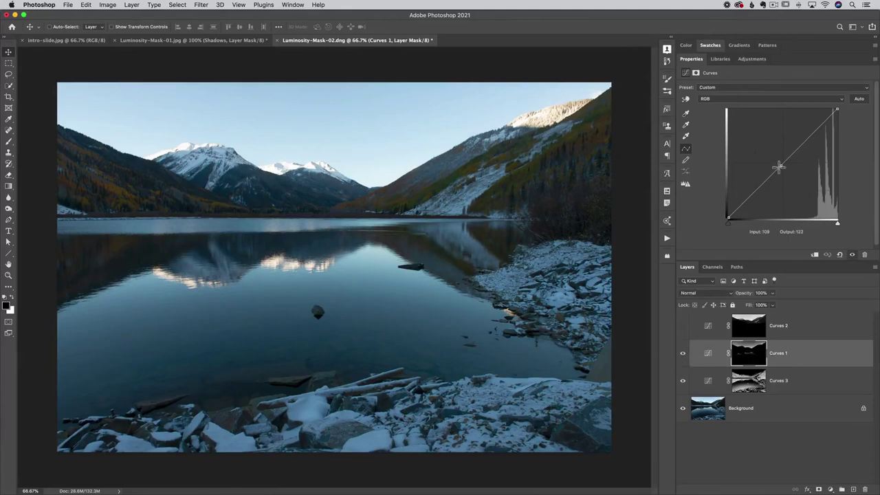
{"action": "left_click_drag", "start_coordinate": [778, 167], "coordinate": [791, 183]}
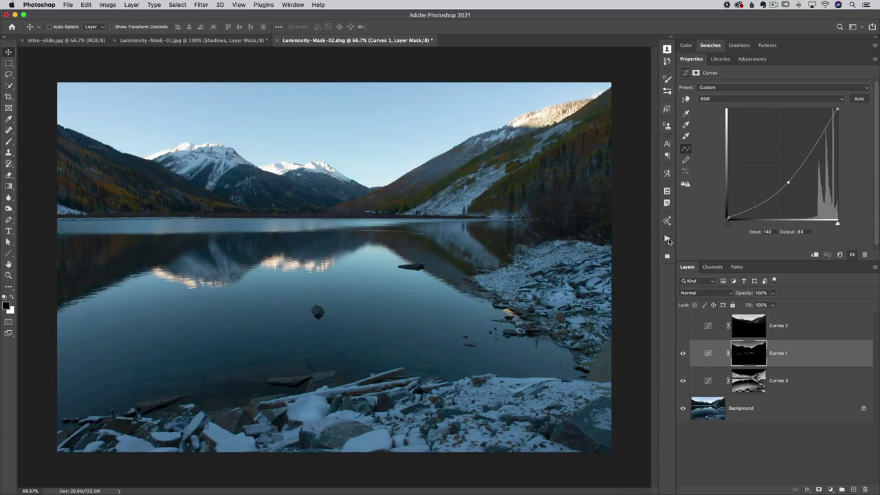
Examine the saved Brights and Darks channels, and return to the layer list
{"action": "left_click", "coordinate": [711, 267]}
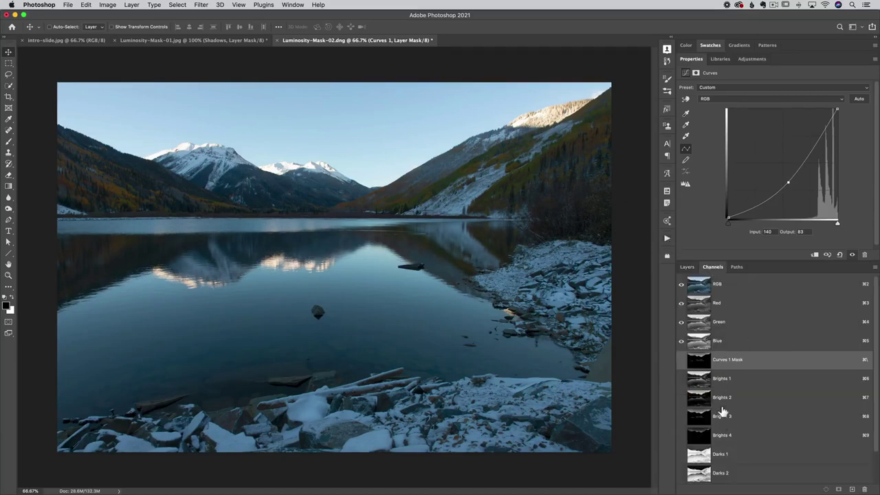
{"action": "scroll", "coordinate": [721, 411], "scroll_direction": "down", "scroll_amount": 2}
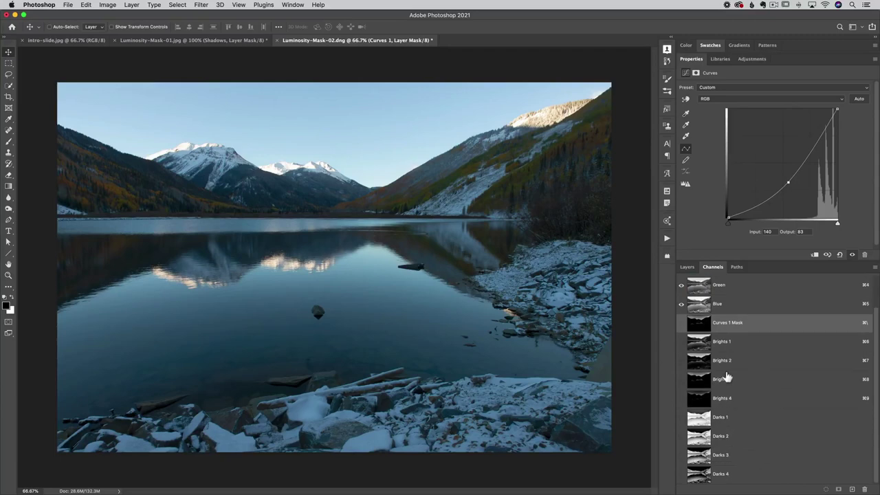
{"action": "scroll", "coordinate": [727, 377], "scroll_direction": "up", "scroll_amount": 2}
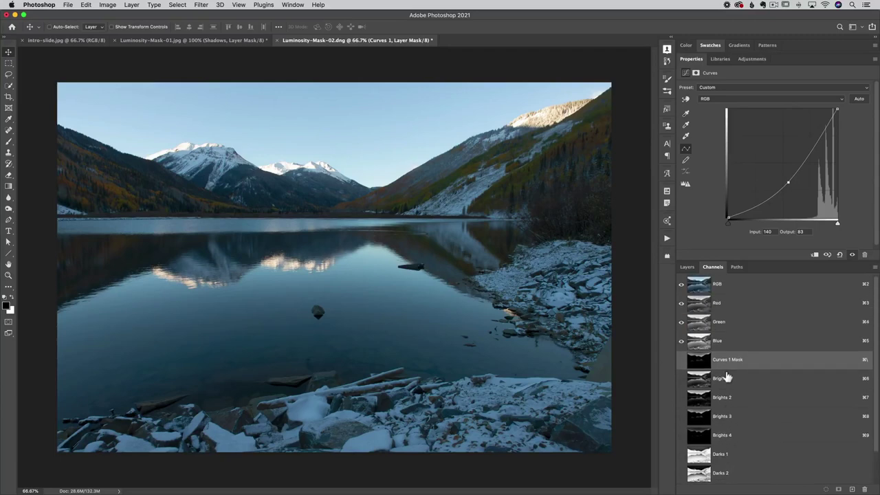
{"action": "left_click", "coordinate": [687, 267]}
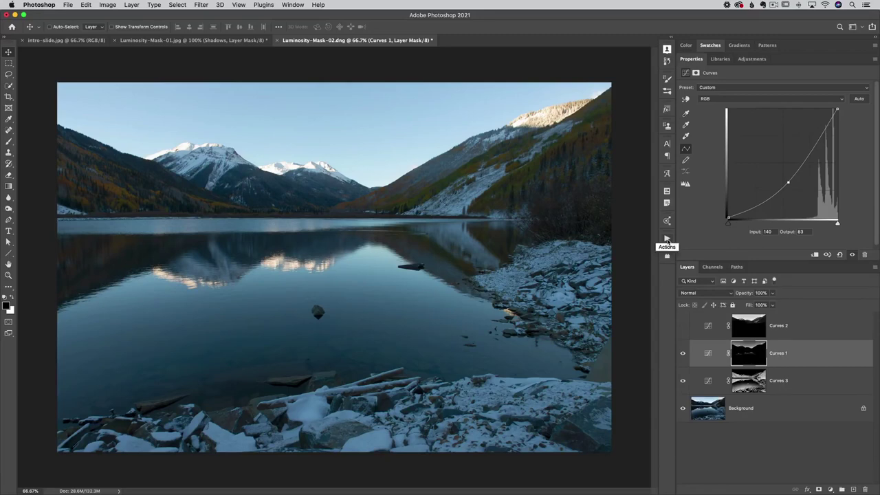
Examine the Luminosity Masks action set with its actions for creating and deleting Brights, Darks and Midtones masks
{"action": "left_click", "coordinate": [666, 240]}
{"action": "left_click", "coordinate": [666, 238]}
{"action": "left_click", "coordinate": [293, 5]}
{"action": "left_click", "coordinate": [297, 66]}
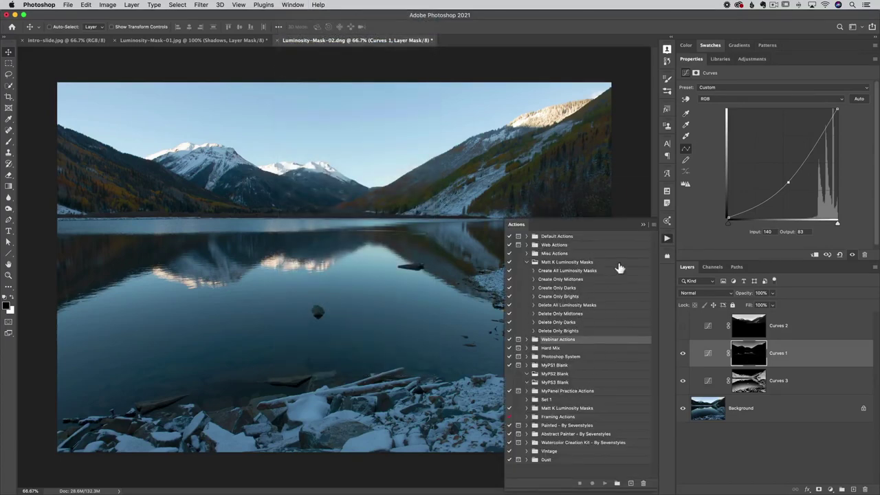
{"action": "left_click", "coordinate": [642, 226]}
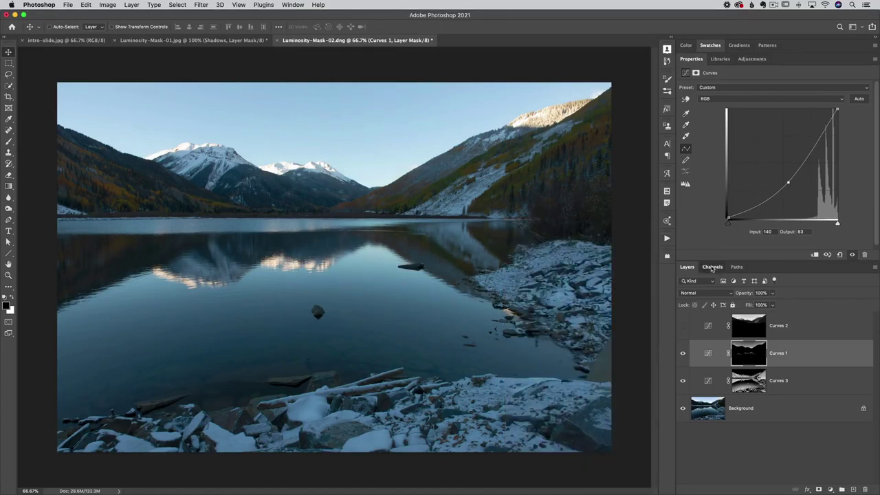
Compare the full list of Brights and Darks channels with the Curves layers
{"action": "left_click", "coordinate": [712, 266]}
{"action": "scroll", "coordinate": [720, 411], "scroll_direction": "down", "scroll_amount": 2}
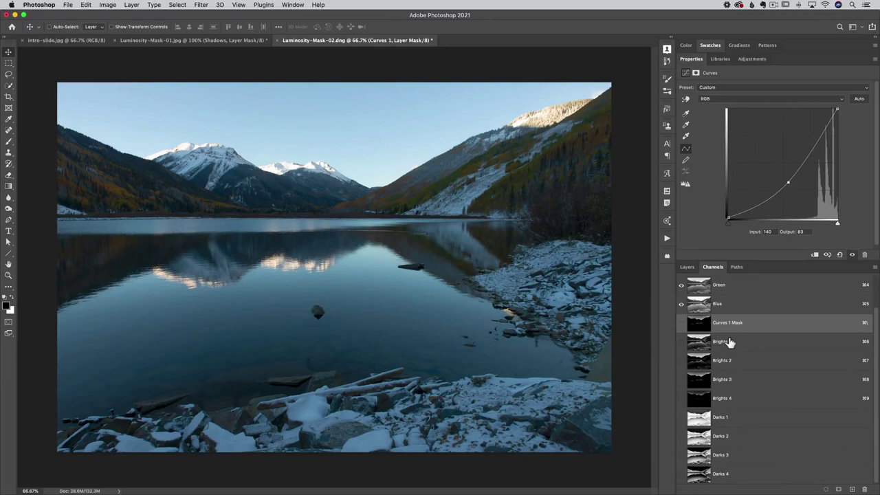
{"action": "scroll", "coordinate": [730, 341], "scroll_direction": "up", "scroll_amount": 2}
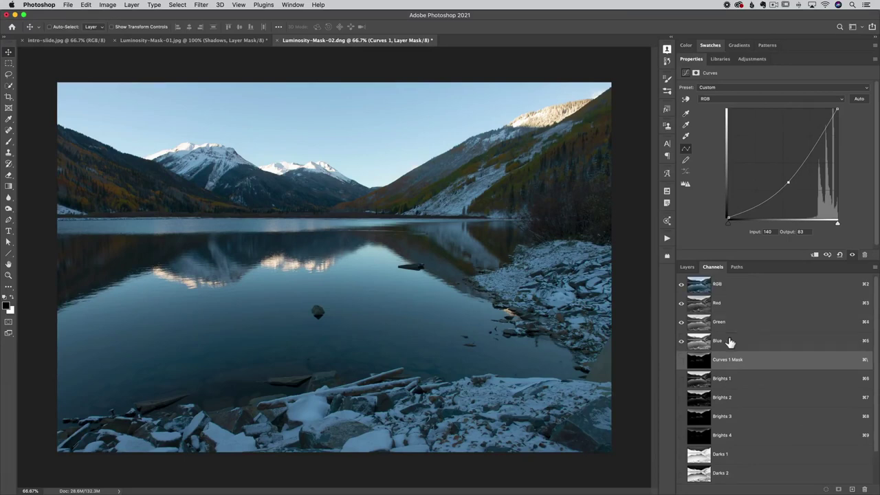
{"action": "left_click", "coordinate": [687, 268]}
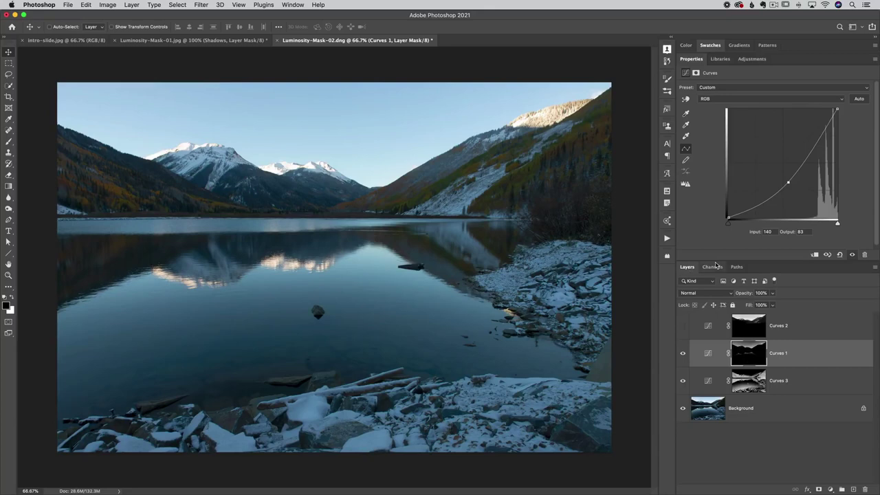
{"action": "left_click", "coordinate": [715, 267]}
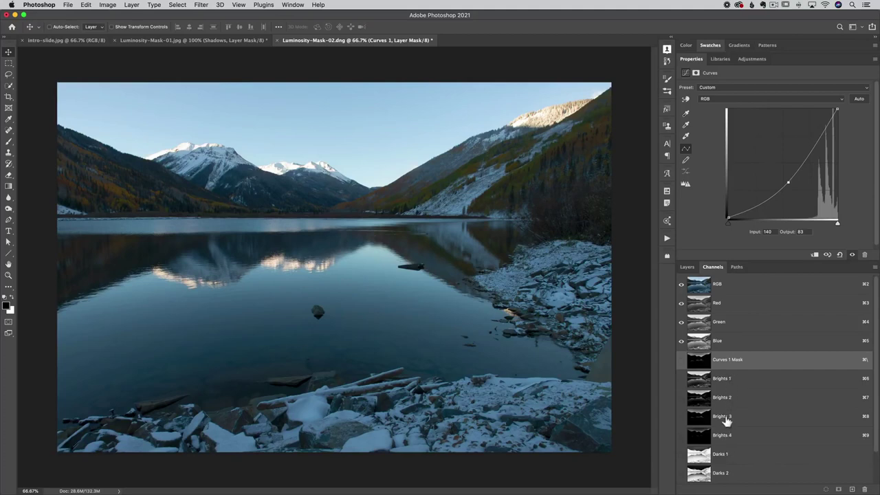
{"action": "left_click", "coordinate": [688, 268]}
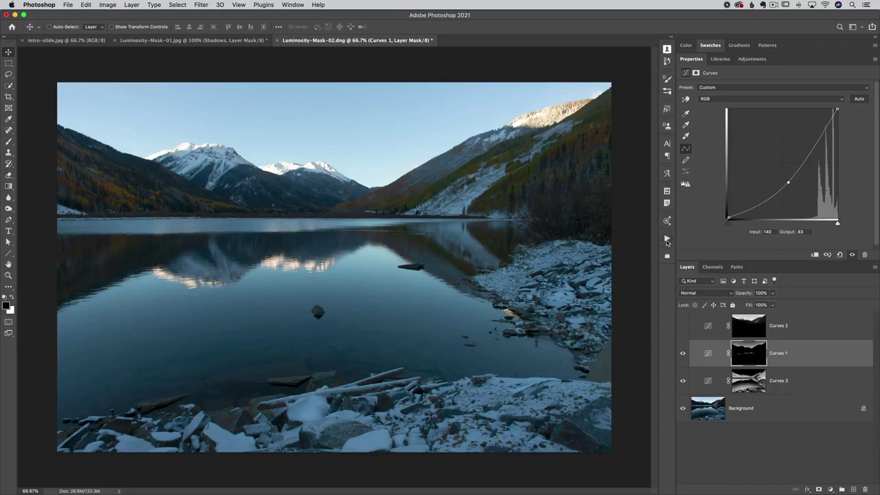
Examine the options for managing action sets, including Load Actions, and close the Actions list
{"action": "left_click", "coordinate": [666, 239]}
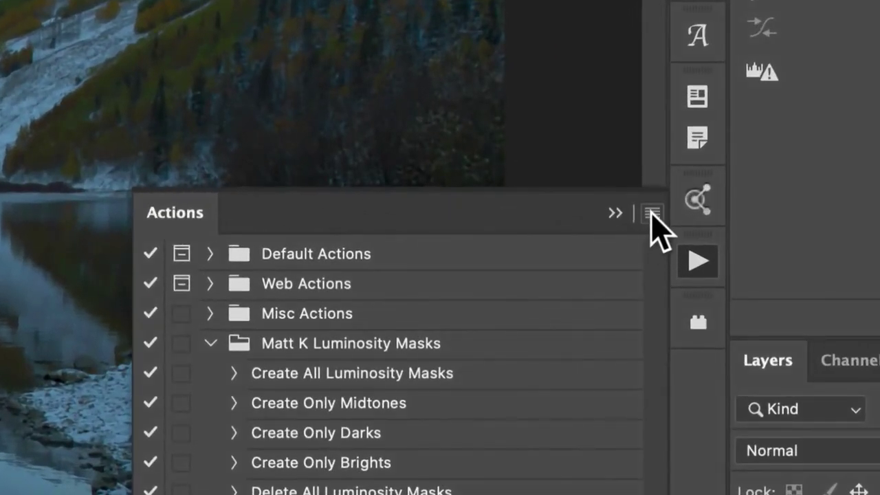
{"action": "left_click", "coordinate": [651, 215]}
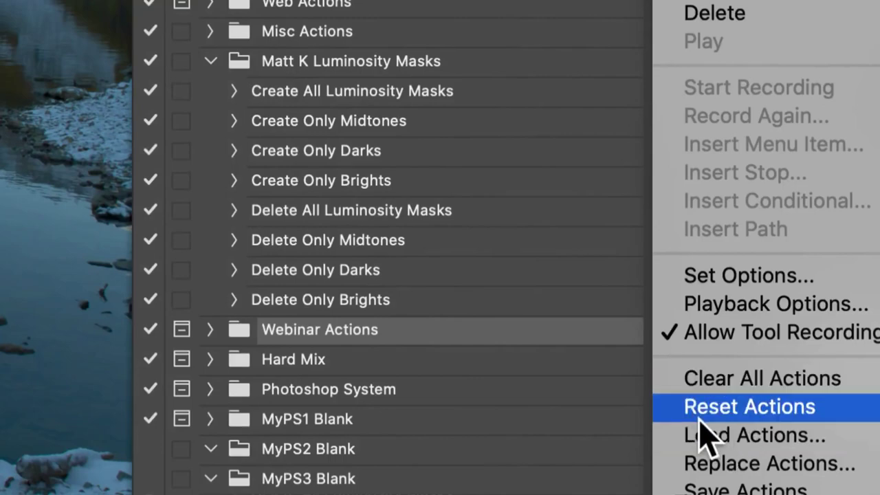
{"action": "key", "text": "Escape"}
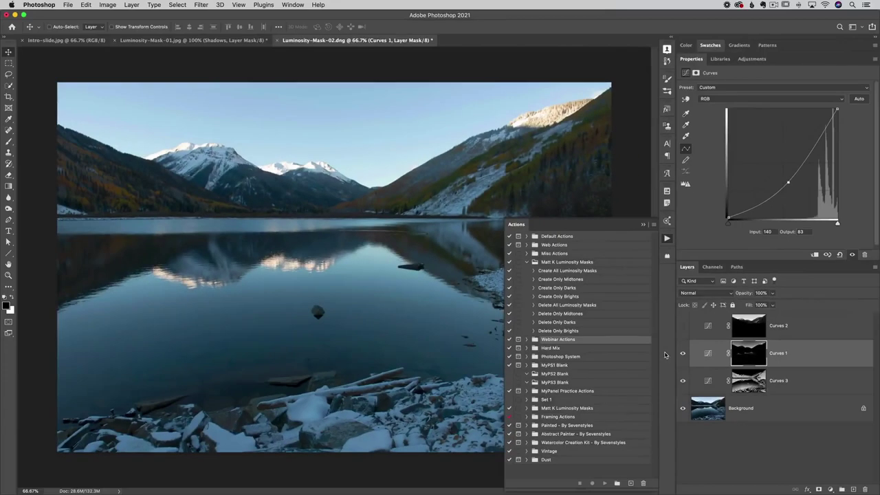
{"action": "left_click", "coordinate": [642, 226]}
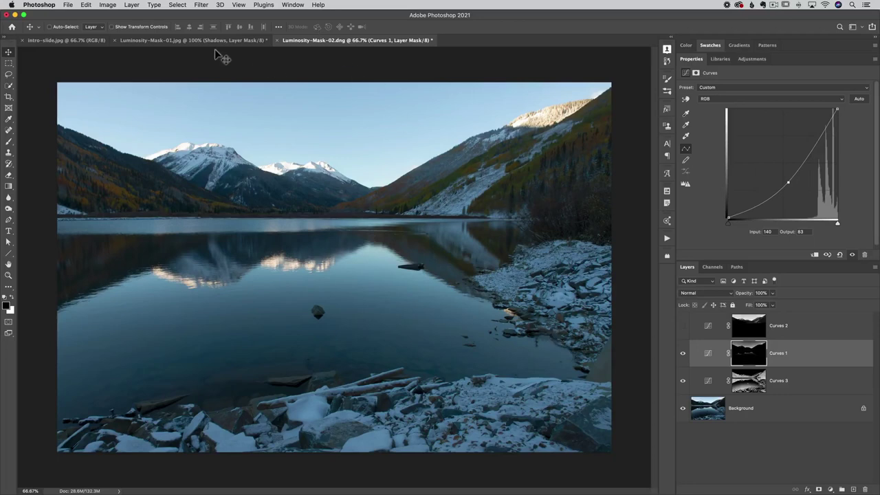
Open the raw file Luminosity-Mask-02.dng from the Desktop in Camera Raw
{"action": "left_click", "coordinate": [69, 5]}
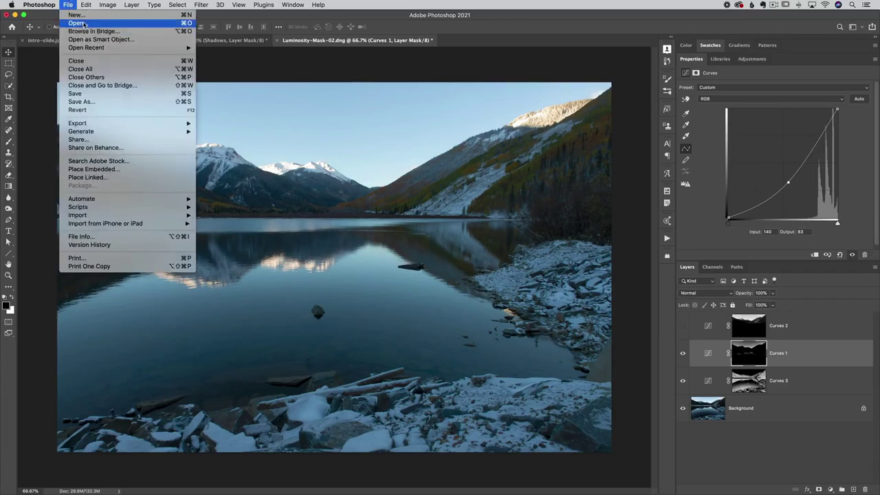
{"action": "left_click", "coordinate": [79, 19]}
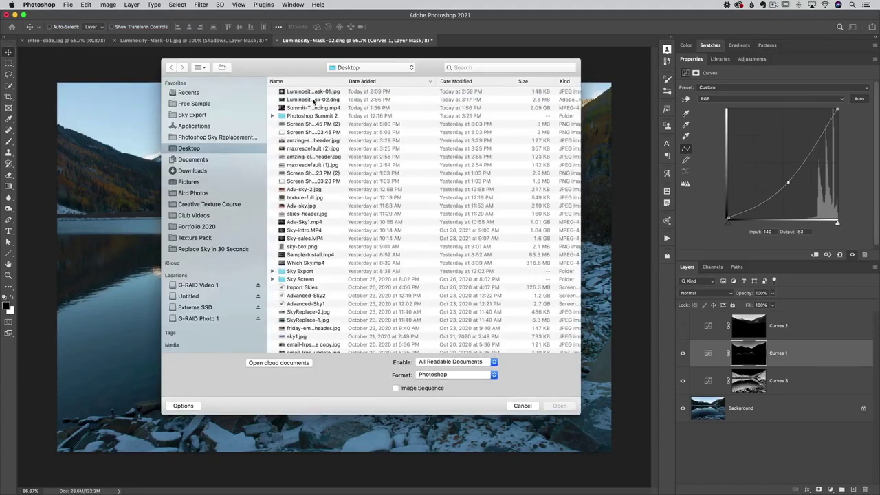
{"action": "double_click", "coordinate": [313, 101]}
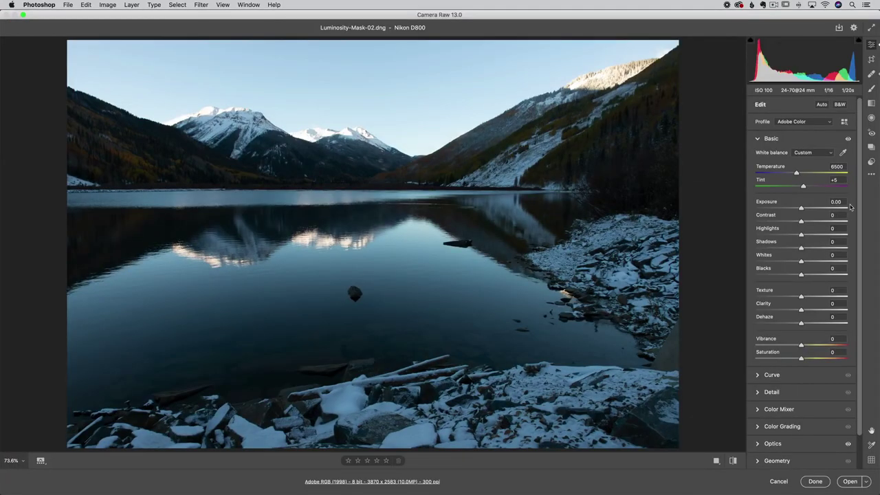
Switch to Lightroom Classic and open the autumn river photo in the Develop module
{"action": "key", "text": "super+Tab"}
{"action": "key", "text": "super+Tab"}
{"action": "key", "text": "super+Tab"}
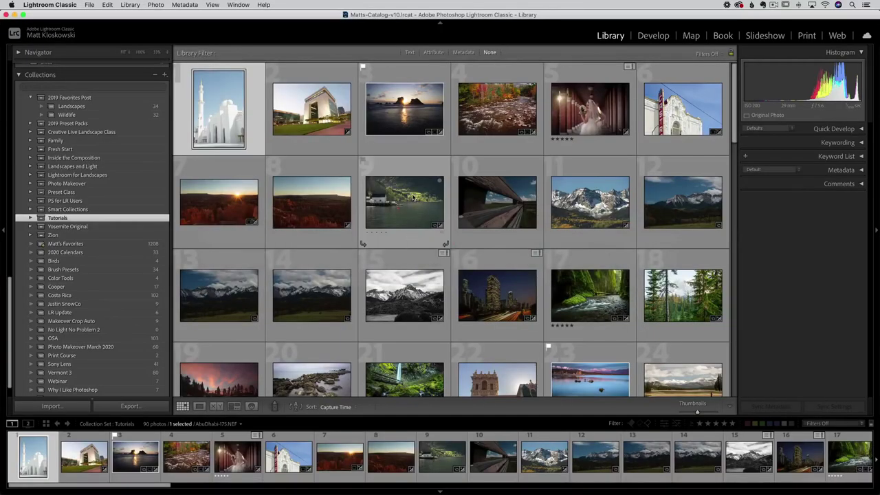
{"action": "double_click", "coordinate": [501, 119]}
{"action": "left_click", "coordinate": [651, 39]}
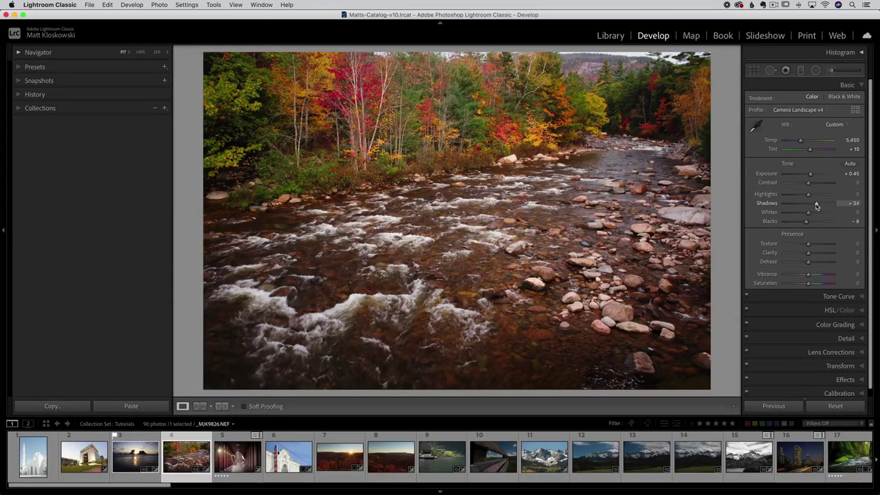
Draw two diagonal graduated filters over the river with Exposure 0.73, checking the Range Mask choices for Luminance
{"action": "left_click", "coordinate": [801, 71]}
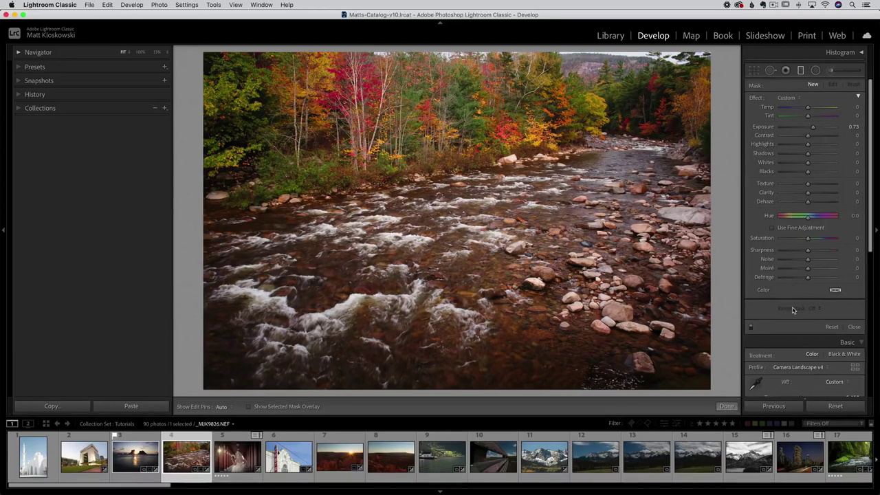
{"action": "left_click_drag", "start_coordinate": [622, 125], "coordinate": [547, 223]}
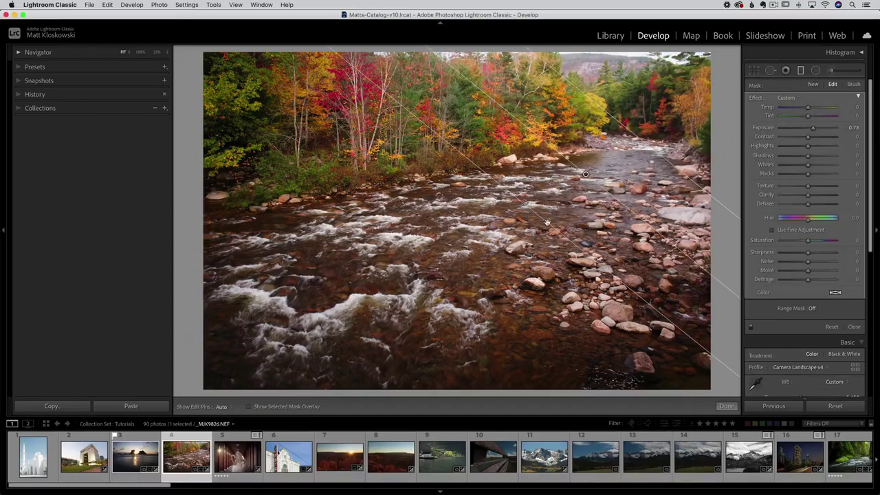
{"action": "left_click", "coordinate": [813, 307]}
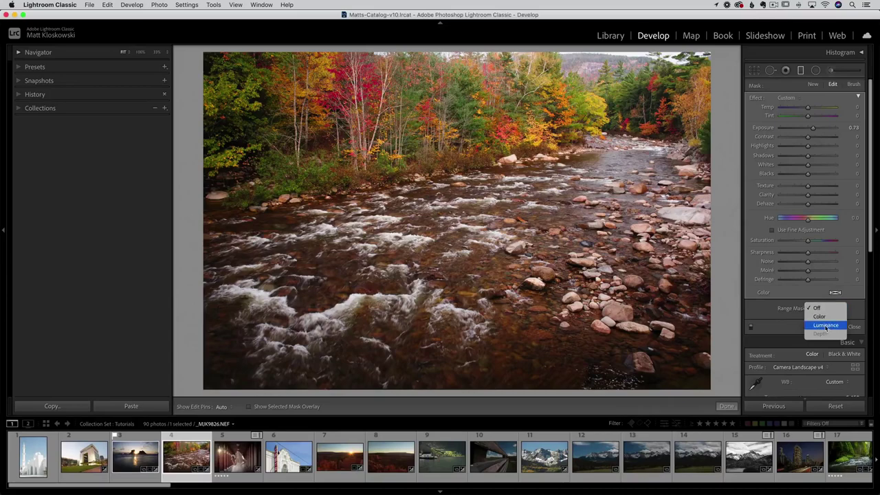
{"action": "key", "text": "Escape"}
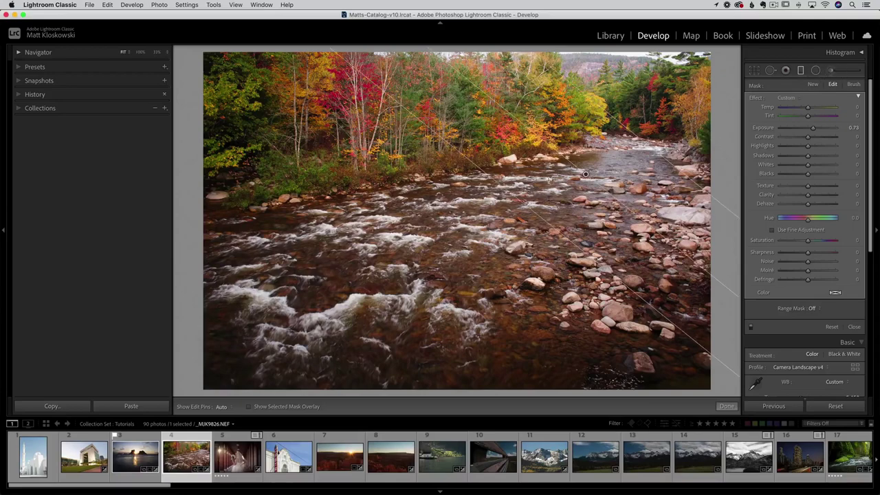
{"action": "key", "text": "Return"}
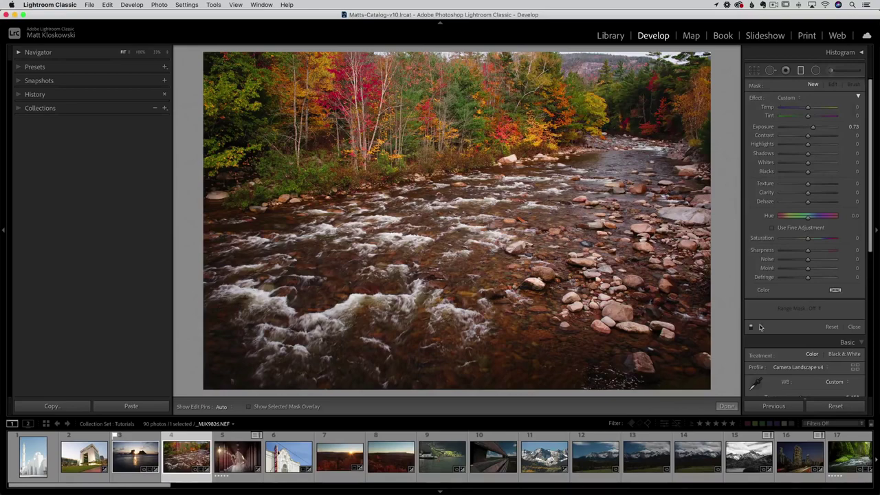
{"action": "left_click_drag", "start_coordinate": [507, 212], "coordinate": [451, 275]}
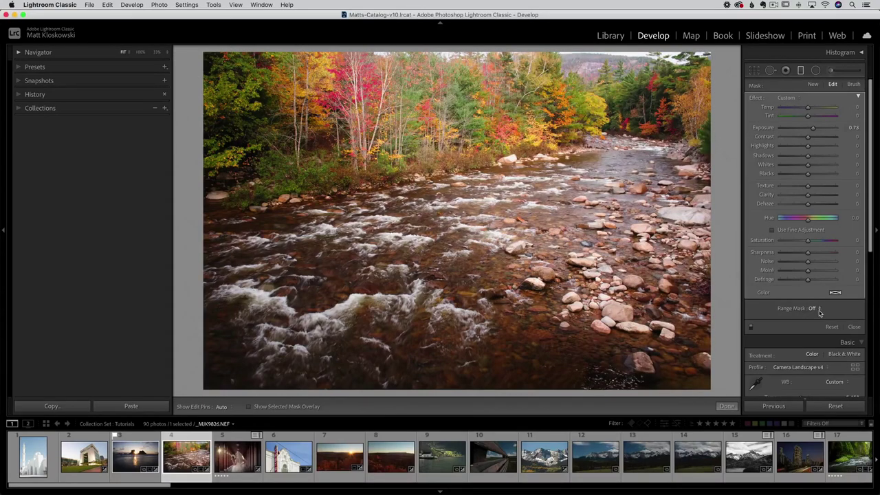
Switch back to Camera Raw in Photoshop and draw a graduated filter with Exposure -0.80 from the mountain peaks down to the far shoreline
{"action": "key", "text": "super+Tab"}
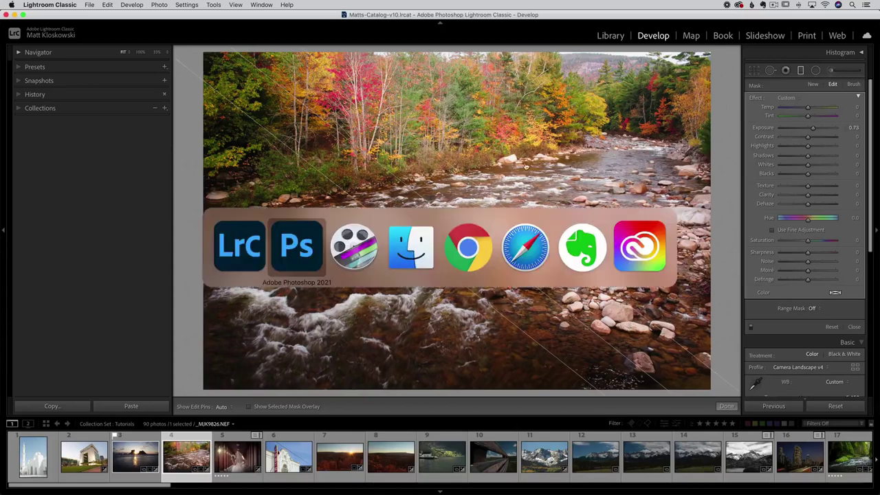
{"action": "left_click", "coordinate": [291, 229]}
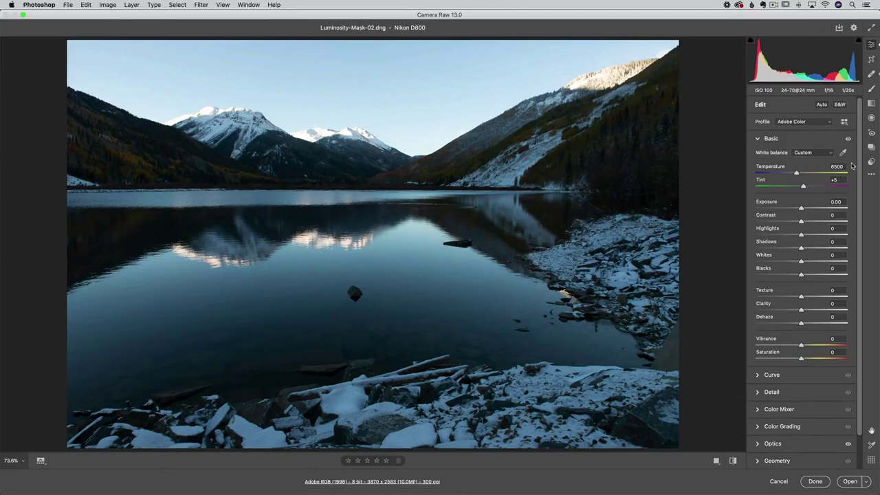
{"action": "left_click", "coordinate": [870, 103]}
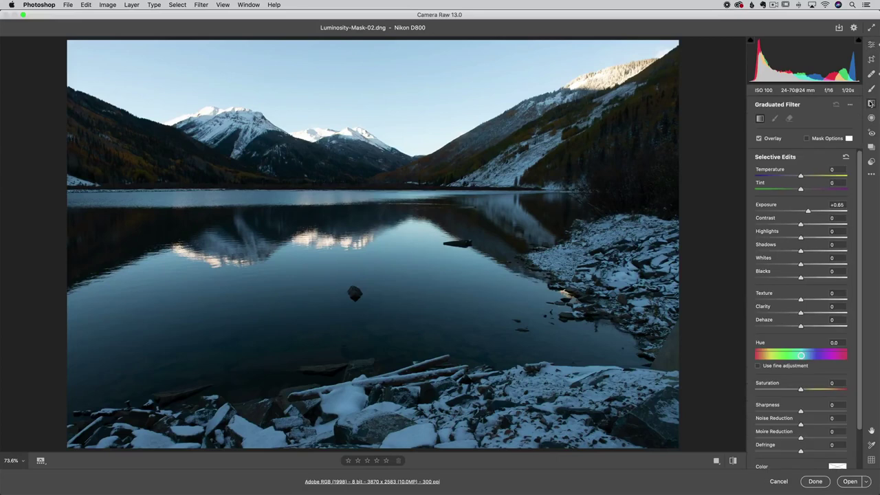
{"action": "left_click_drag", "start_coordinate": [807, 212], "coordinate": [795, 213]}
{"action": "left_click_drag", "start_coordinate": [417, 121], "coordinate": [418, 200]}
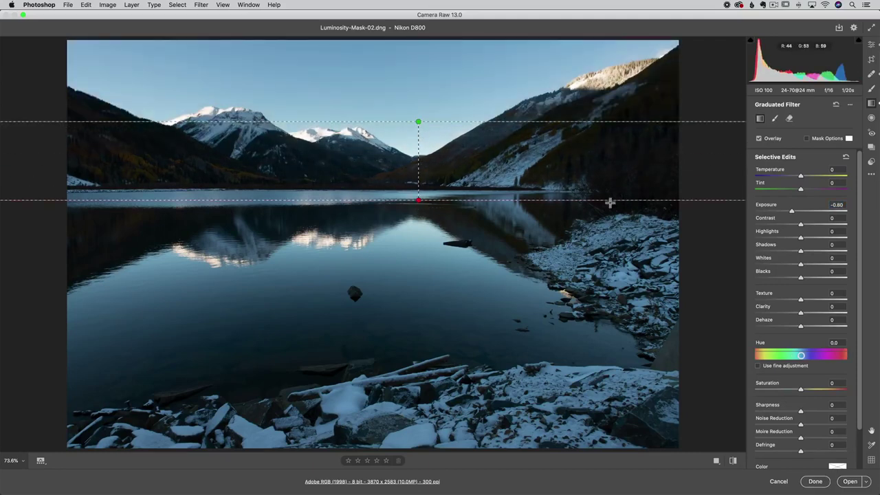
Set the graduated filter's Exposure to -1.00 and shift the filter slightly toward the snowy peaks, a touch lower on the photo
{"action": "left_click_drag", "start_coordinate": [792, 211], "coordinate": [790, 211]}
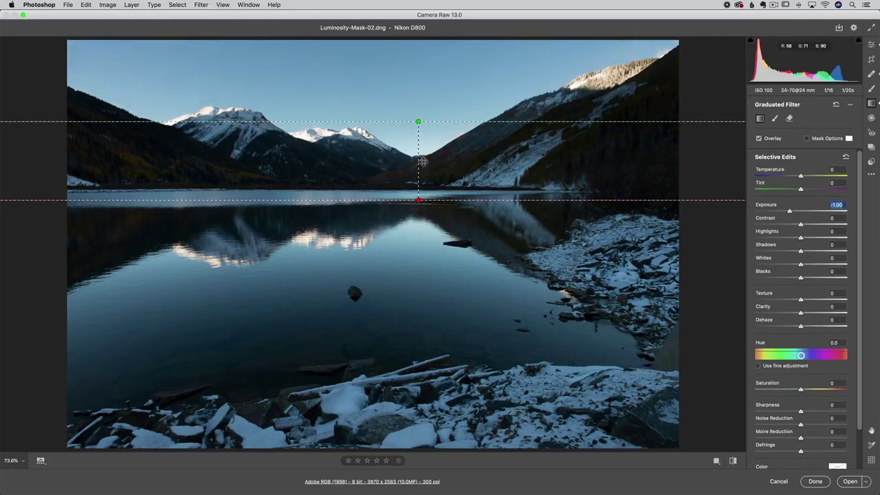
{"action": "left_click_drag", "start_coordinate": [416, 181], "coordinate": [409, 162]}
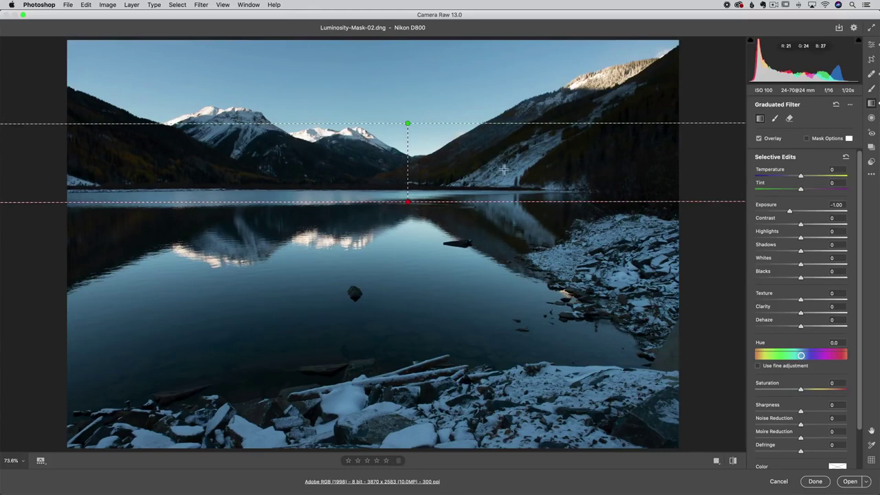
Delete and restore the graduated filter twice to compare how it darkens the sky and the mountainsides
{"action": "key", "text": "Delete"}
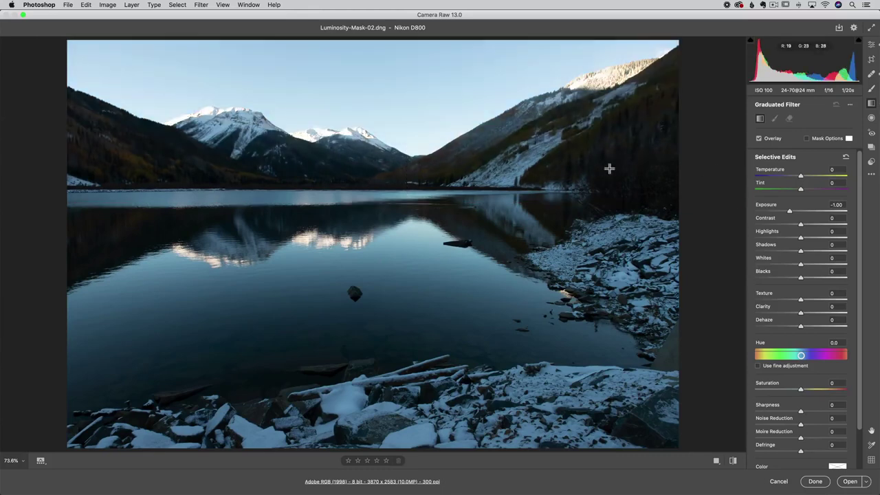
{"action": "key", "text": "super+z"}
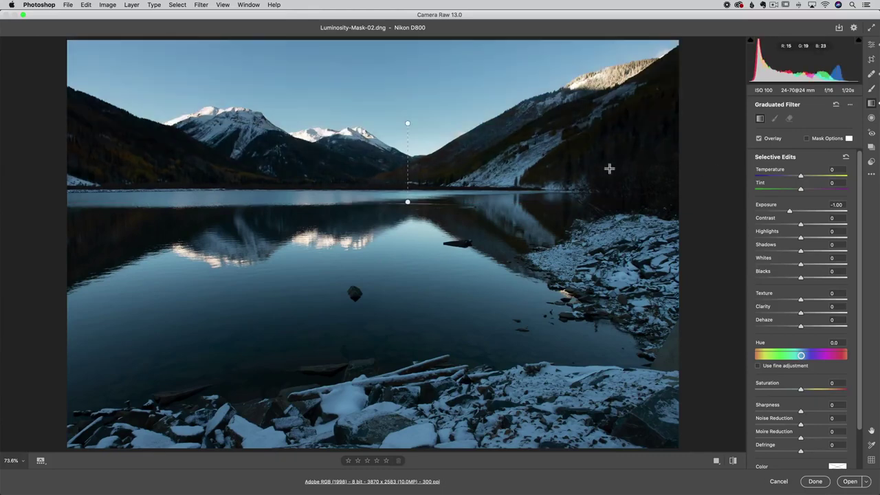
{"action": "key", "text": "Delete"}
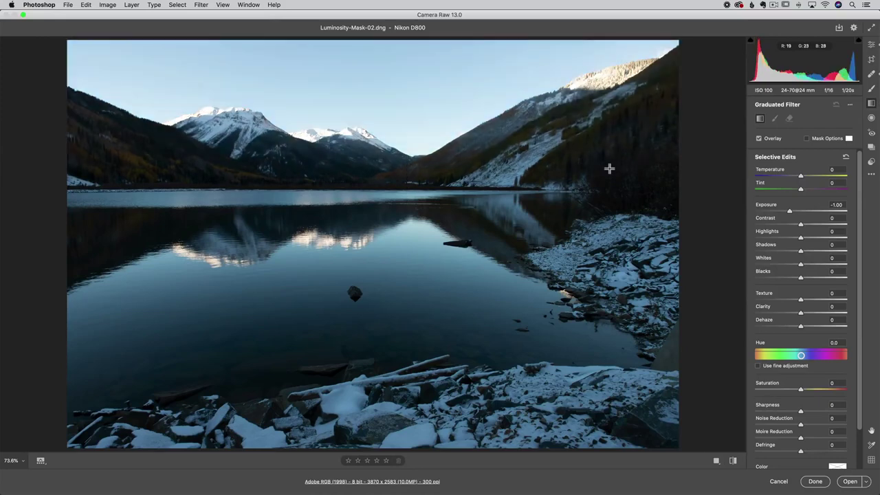
{"action": "key", "text": "super+z"}
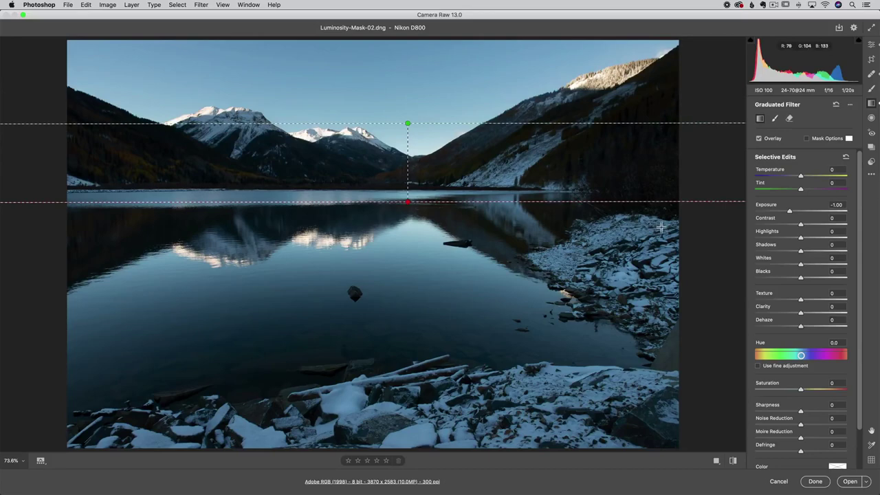
Set the graduated filter's Range Mask to Luminance and its Luminance Range to 46/100
{"action": "scroll", "coordinate": [802, 248], "scroll_direction": "down", "scroll_amount": 3}
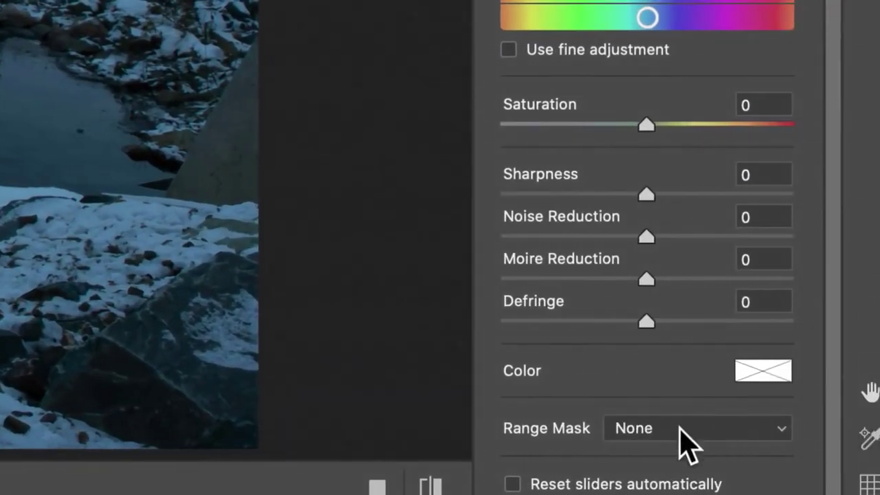
{"action": "left_click", "coordinate": [678, 428]}
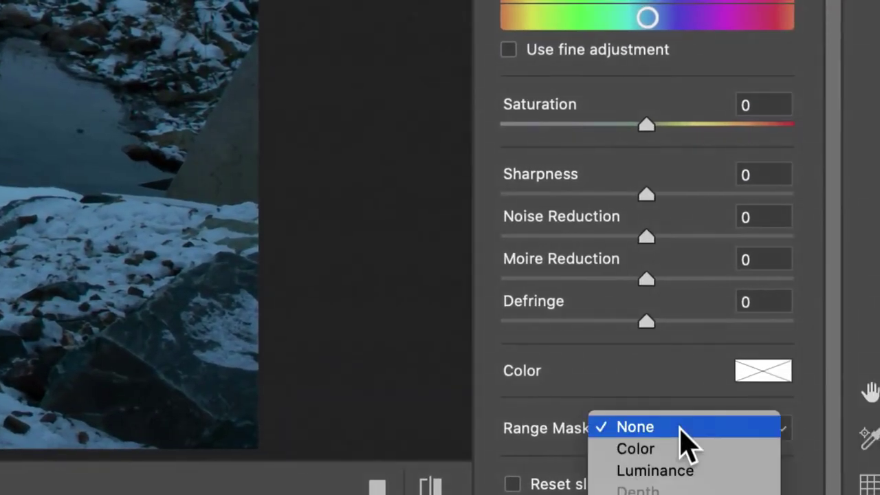
{"action": "left_click", "coordinate": [677, 472]}
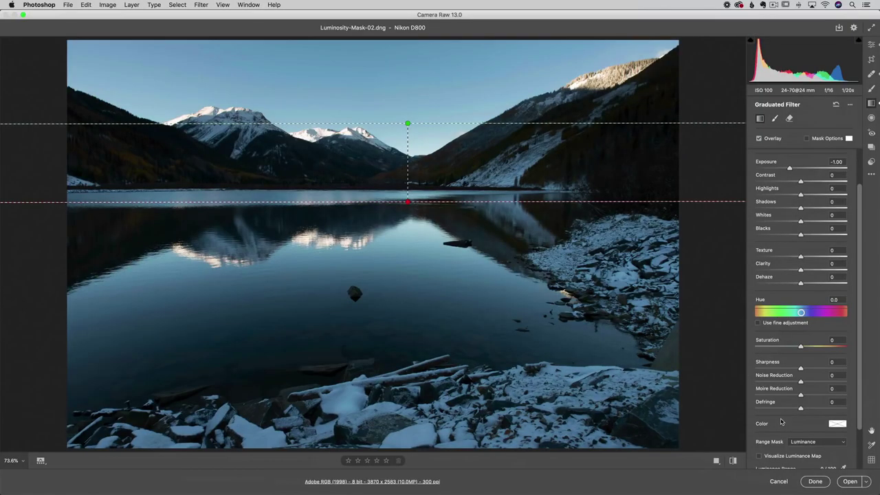
{"action": "scroll", "coordinate": [796, 416], "scroll_direction": "down", "scroll_amount": 3}
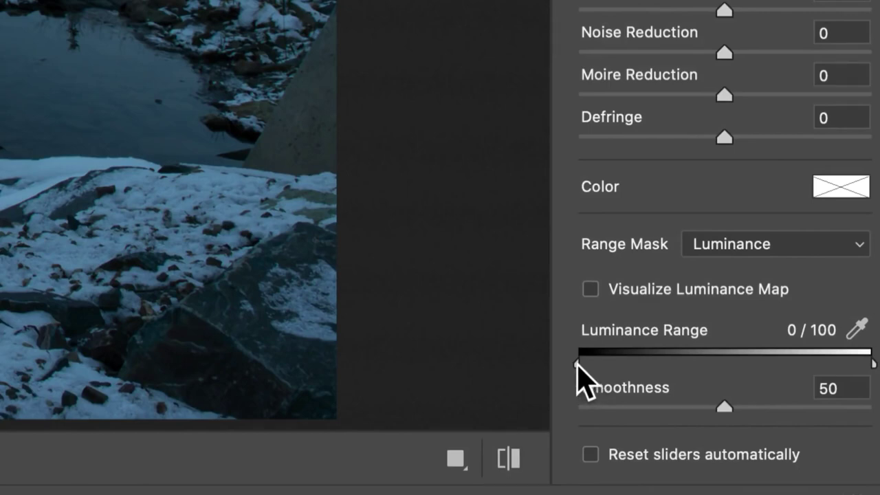
{"action": "left_click_drag", "start_coordinate": [577, 364], "coordinate": [705, 363]}
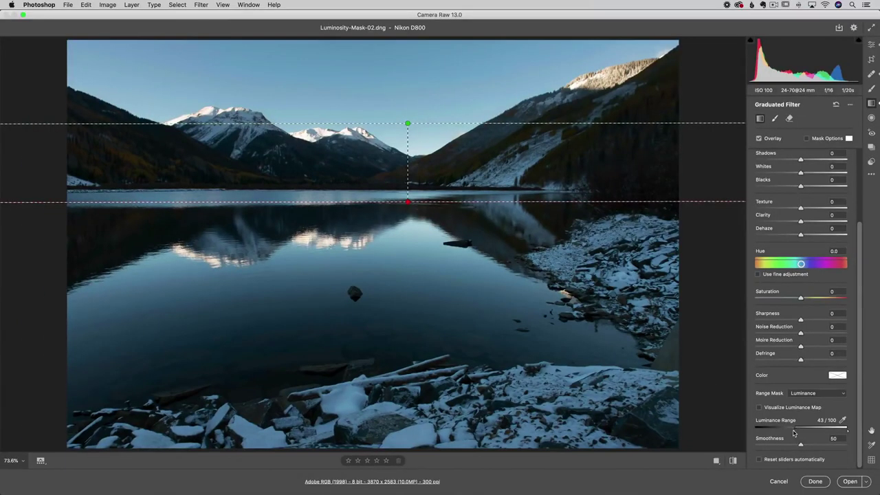
{"action": "mouse_move", "coordinate": [793, 432]}
{"action": "left_mouse_down"}
{"action": "mouse_move", "coordinate": [721, 435]}
{"action": "mouse_move", "coordinate": [806, 432]}
{"action": "left_mouse_up"}
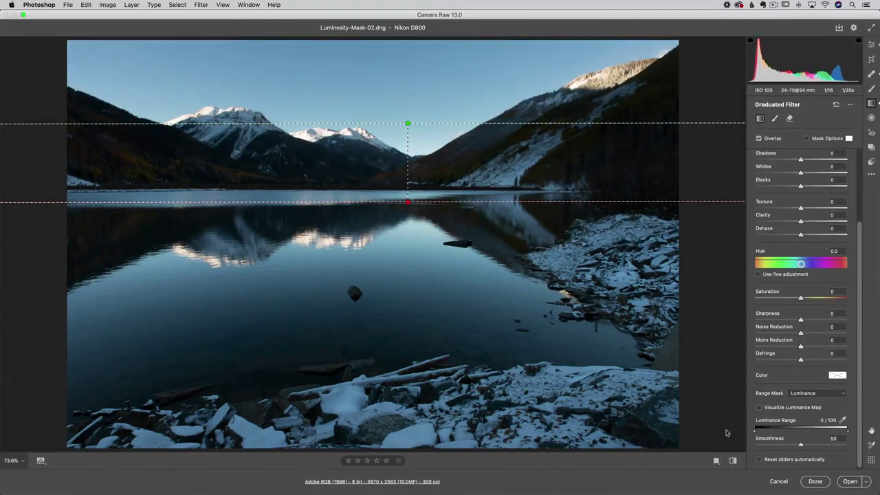
{"action": "left_click_drag", "start_coordinate": [754, 429], "coordinate": [796, 426]}
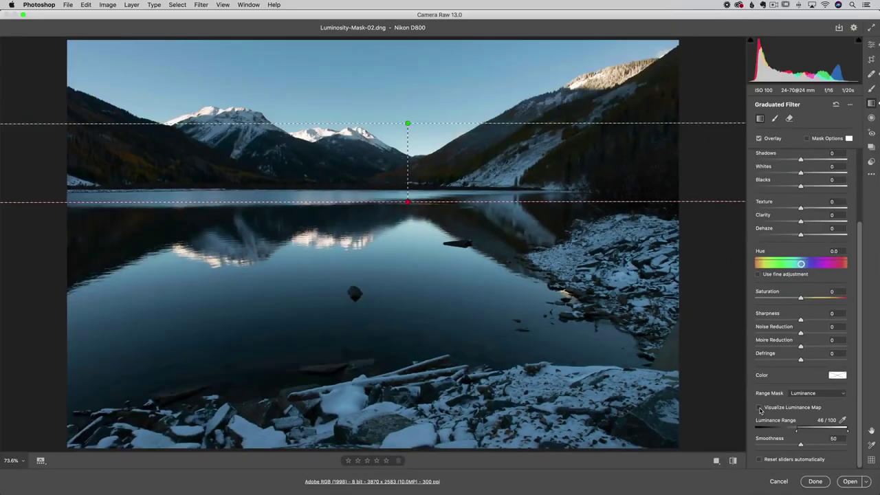
Refine the range mask to Luminance Range 65/100 and Smoothness 47, temporarily visualizing the luminance map to judge the coverage
{"action": "left_click", "coordinate": [760, 408]}
{"action": "mouse_move", "coordinate": [796, 428]}
{"action": "left_mouse_down"}
{"action": "mouse_move", "coordinate": [723, 429]}
{"action": "mouse_move", "coordinate": [805, 430]}
{"action": "mouse_move", "coordinate": [710, 427]}
{"action": "mouse_move", "coordinate": [802, 433]}
{"action": "left_mouse_up"}
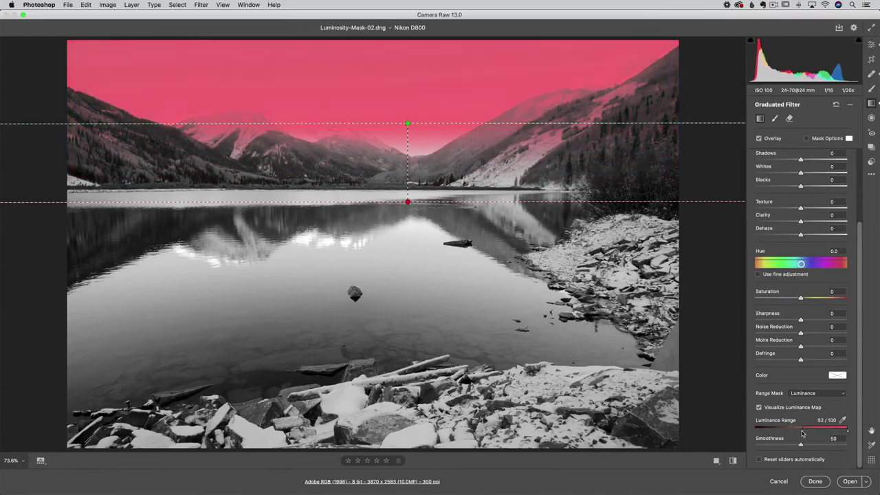
{"action": "left_click_drag", "start_coordinate": [802, 433], "coordinate": [709, 450]}
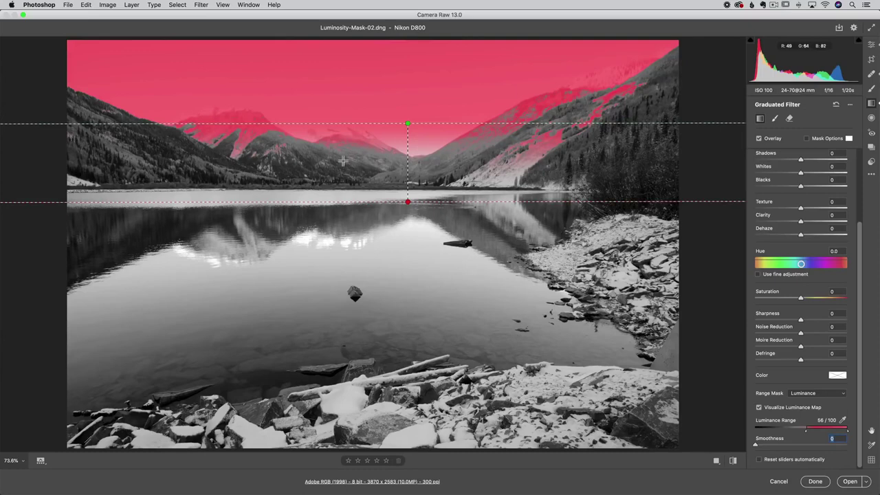
{"action": "left_click_drag", "start_coordinate": [765, 447], "coordinate": [785, 445]}
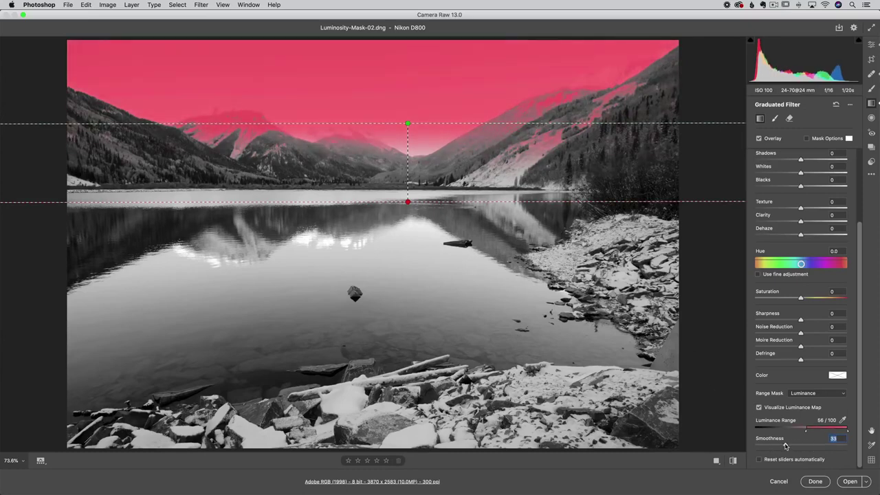
{"action": "left_click", "coordinate": [759, 406]}
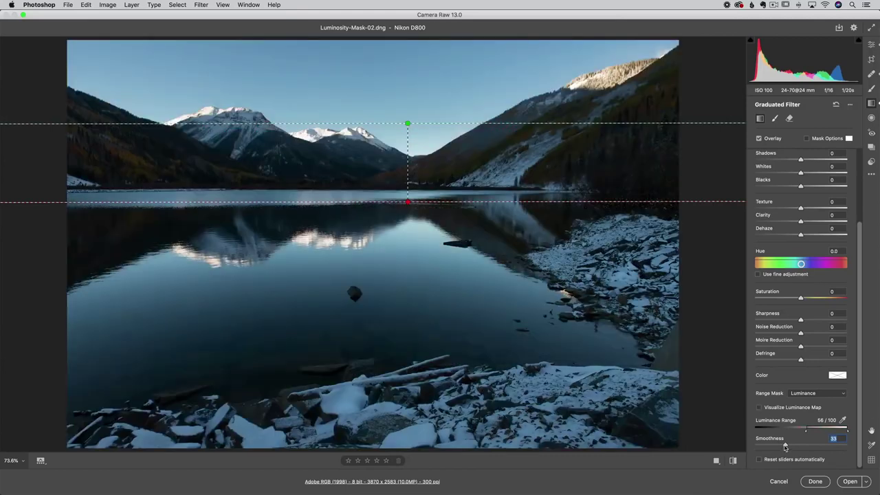
{"action": "left_click_drag", "start_coordinate": [786, 445], "coordinate": [701, 447]}
{"action": "left_click_drag", "start_coordinate": [756, 445], "coordinate": [817, 431]}
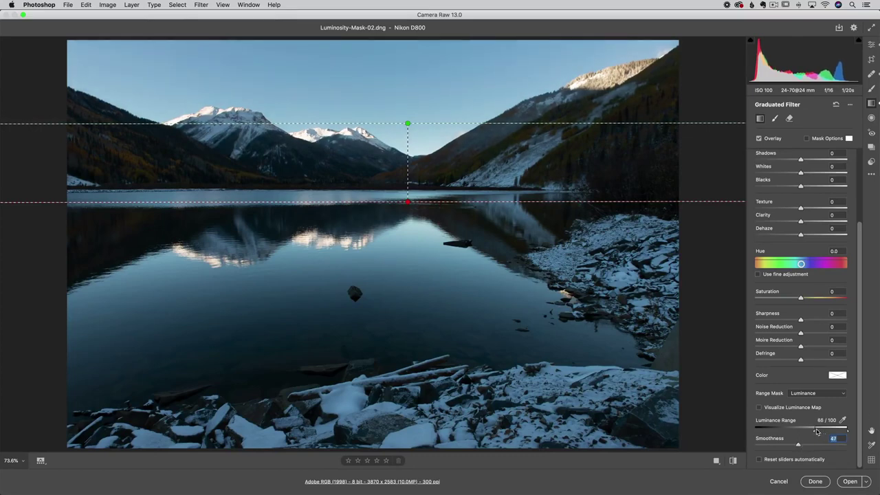
Set the graduated filter's Exposure to -1.20 and Highlights to -11, and narrow its Luminance Range to 80/100
{"action": "scroll", "coordinate": [806, 220], "scroll_direction": "up", "scroll_amount": 3}
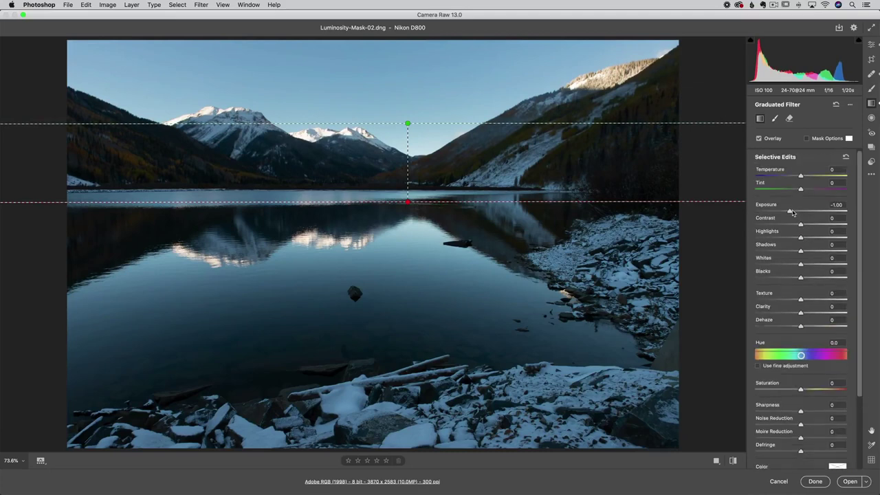
{"action": "left_click_drag", "start_coordinate": [790, 211], "coordinate": [797, 237]}
{"action": "scroll", "coordinate": [802, 385], "scroll_direction": "down", "scroll_amount": 1}
{"action": "scroll", "coordinate": [801, 385], "scroll_direction": "down", "scroll_amount": 5}
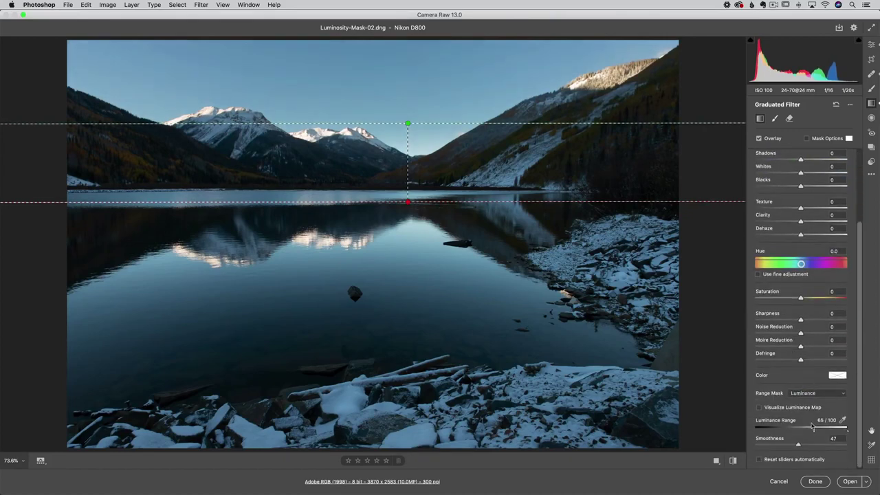
{"action": "left_click_drag", "start_coordinate": [845, 428], "coordinate": [828, 431]}
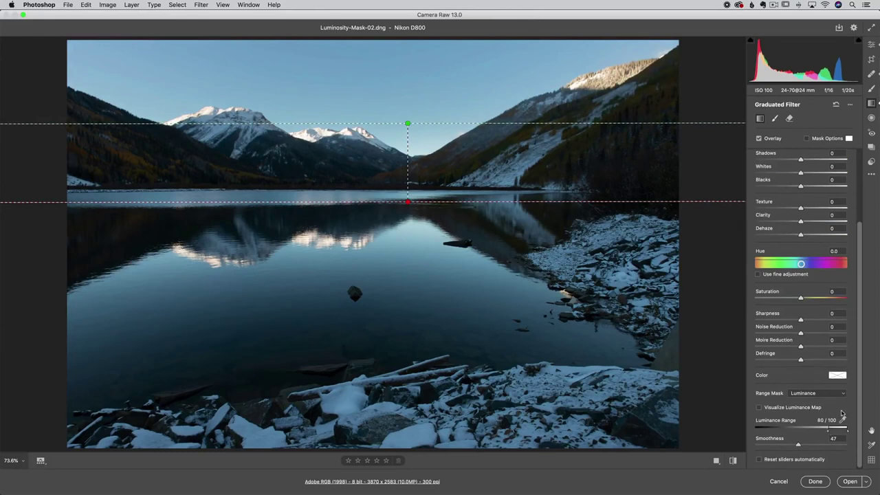
{"action": "scroll", "coordinate": [813, 206], "scroll_direction": "up", "scroll_amount": 5}
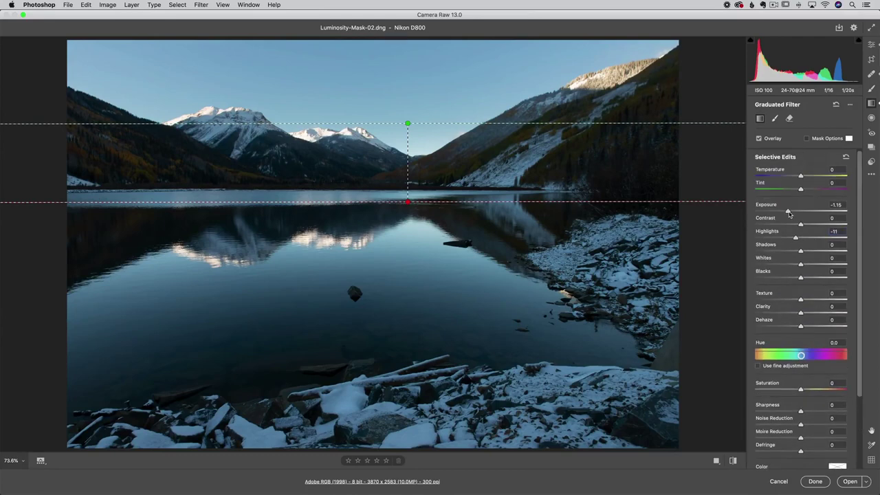
{"action": "left_click_drag", "start_coordinate": [788, 210], "coordinate": [785, 211]}
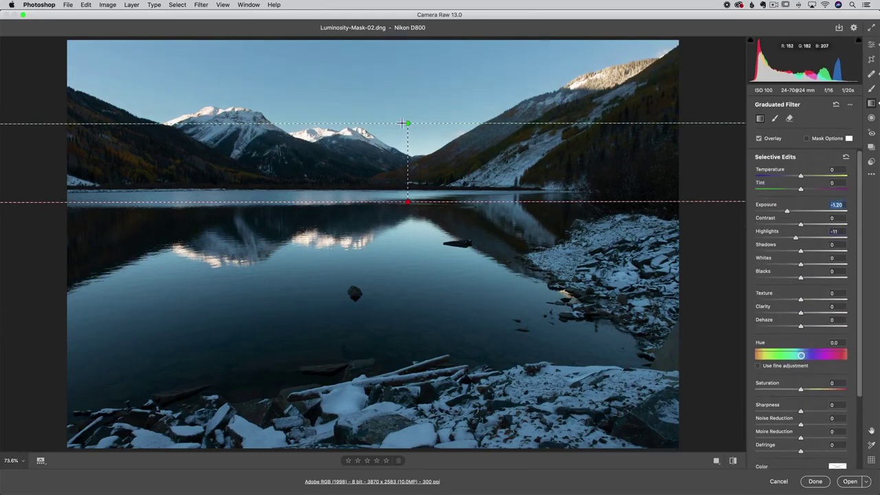
Delete and restore the range-masked graduated filter repeatedly to compare the sky and dark mountainsides with and without it
{"action": "key", "text": "Delete"}
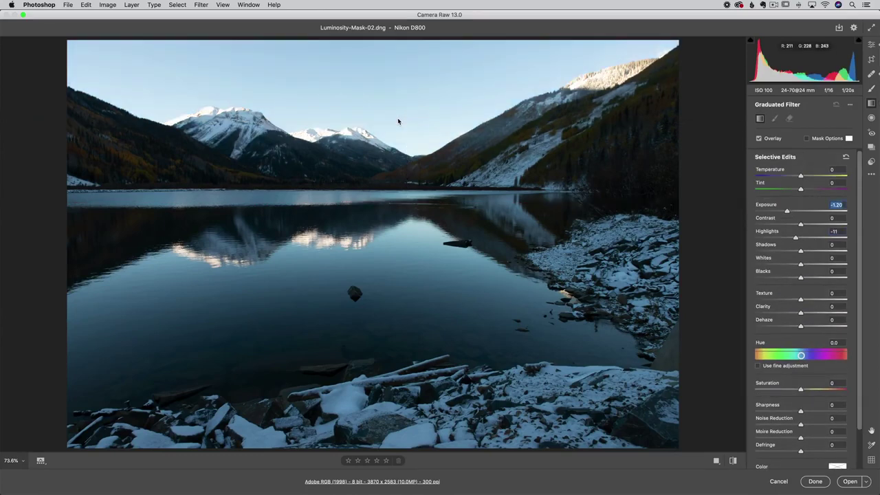
{"action": "key", "text": "super+z"}
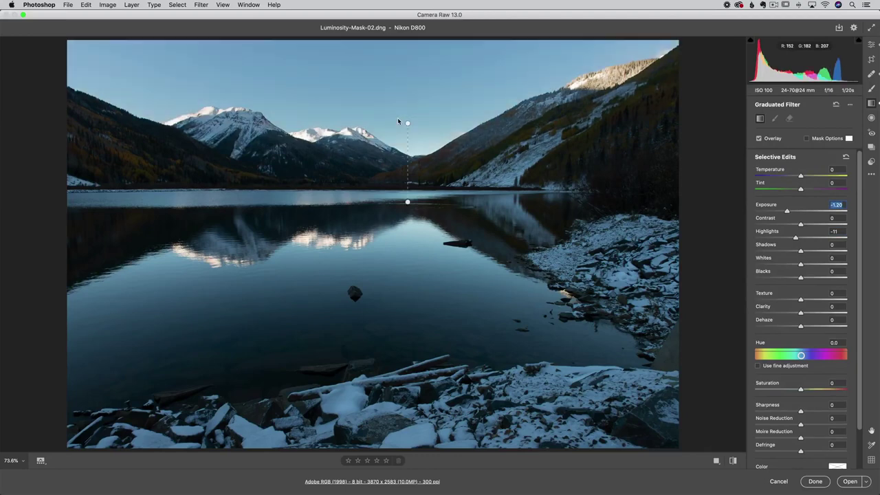
{"action": "key", "text": "Delete"}
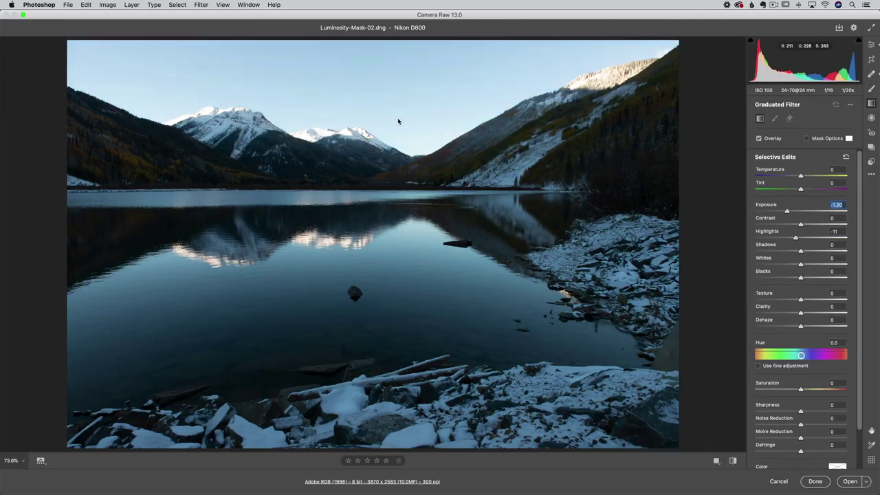
{"action": "key", "text": "super+z"}
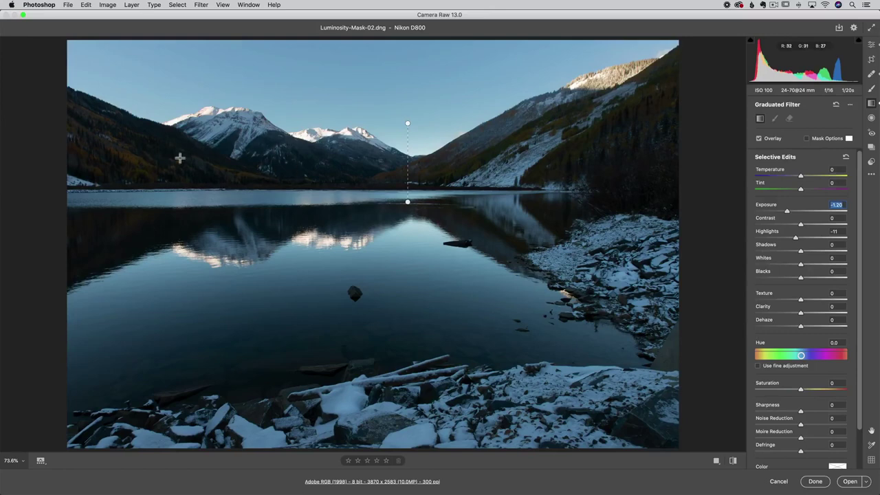
{"action": "key", "text": "Delete"}
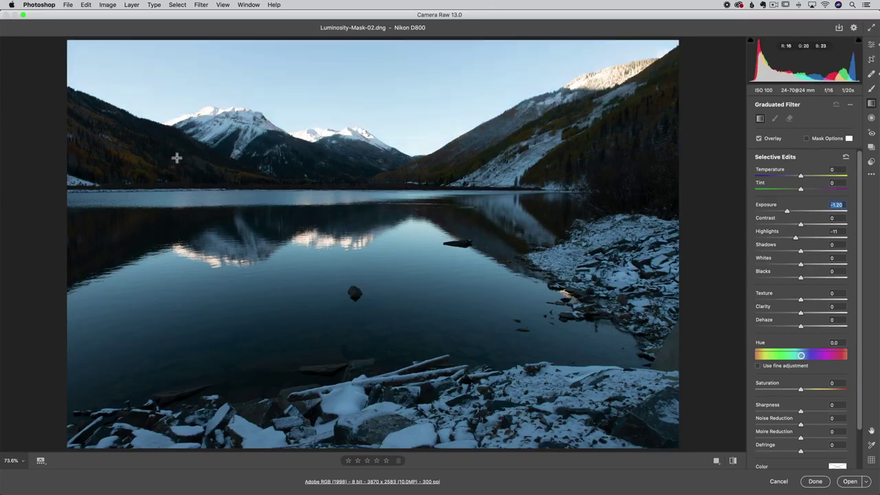
{"action": "key", "text": "super+z"}
{"action": "key", "text": "Delete"}
{"action": "key", "text": "super+z"}
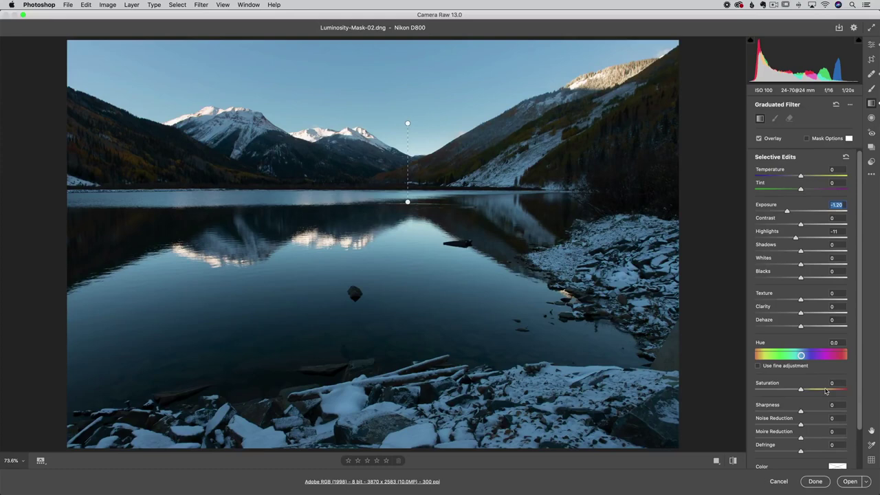
{"action": "scroll", "coordinate": [825, 391], "scroll_direction": "down", "scroll_amount": 3}
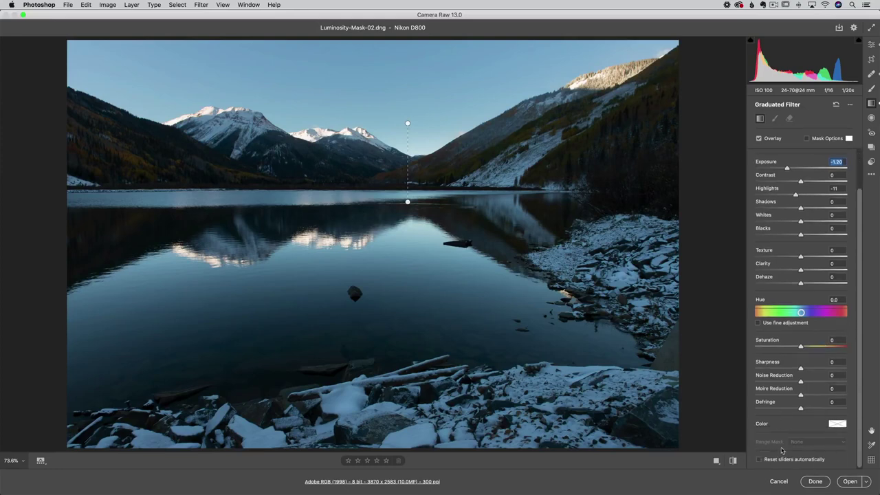